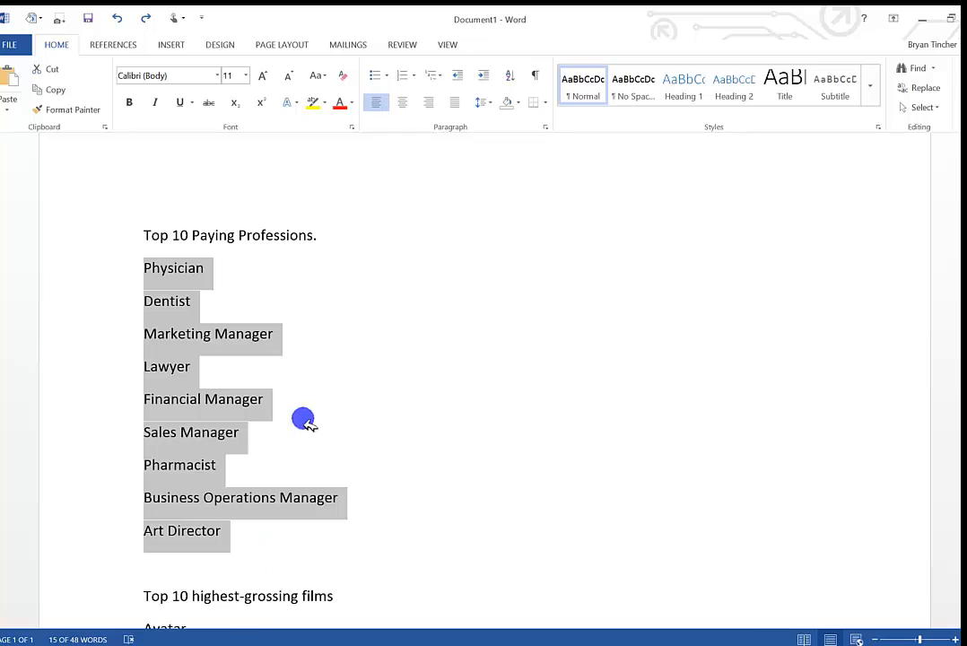
Apply the default round bullets to the professions from Physician to Art Director and remove them again.
click(330, 381)
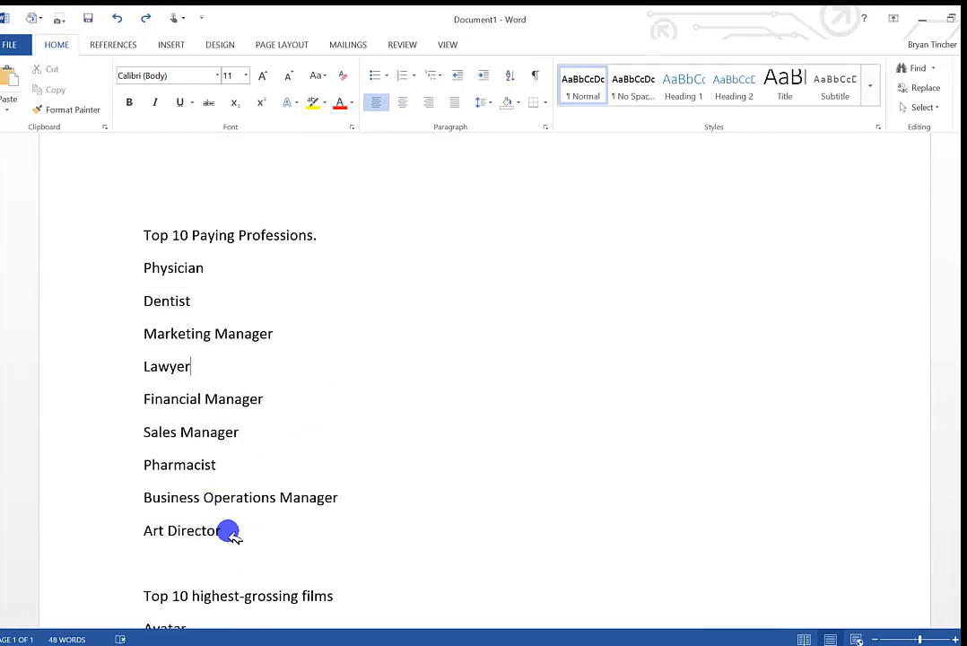
drag(228, 533, 143, 269)
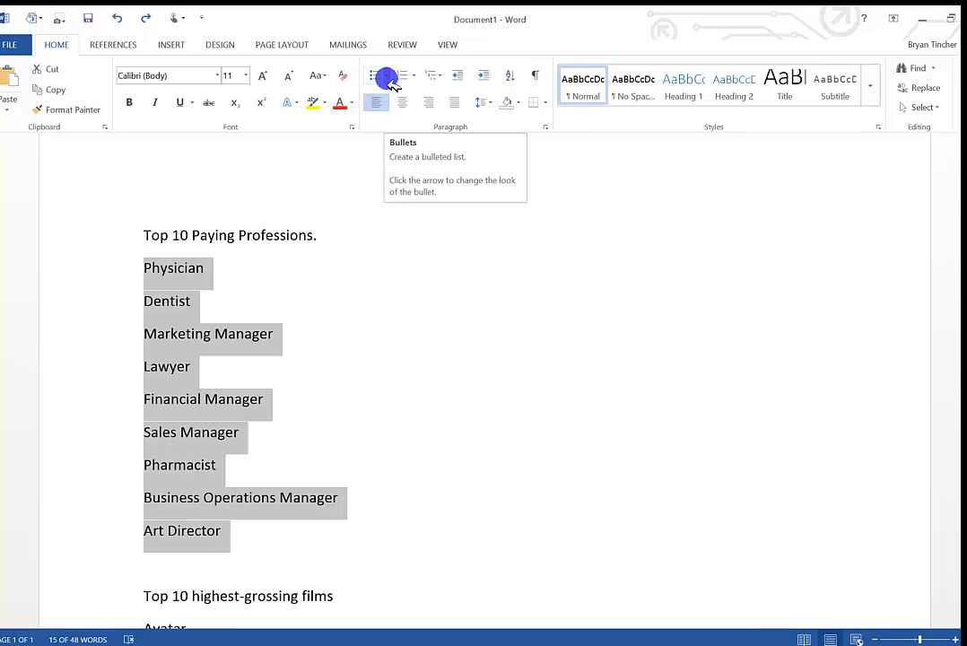
click(386, 79)
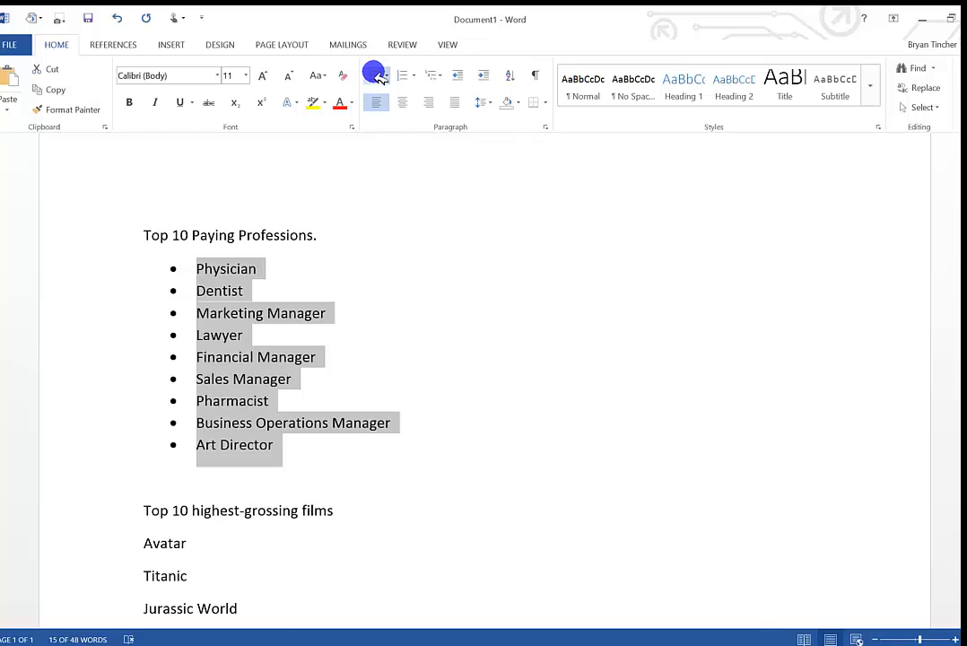
click(375, 75)
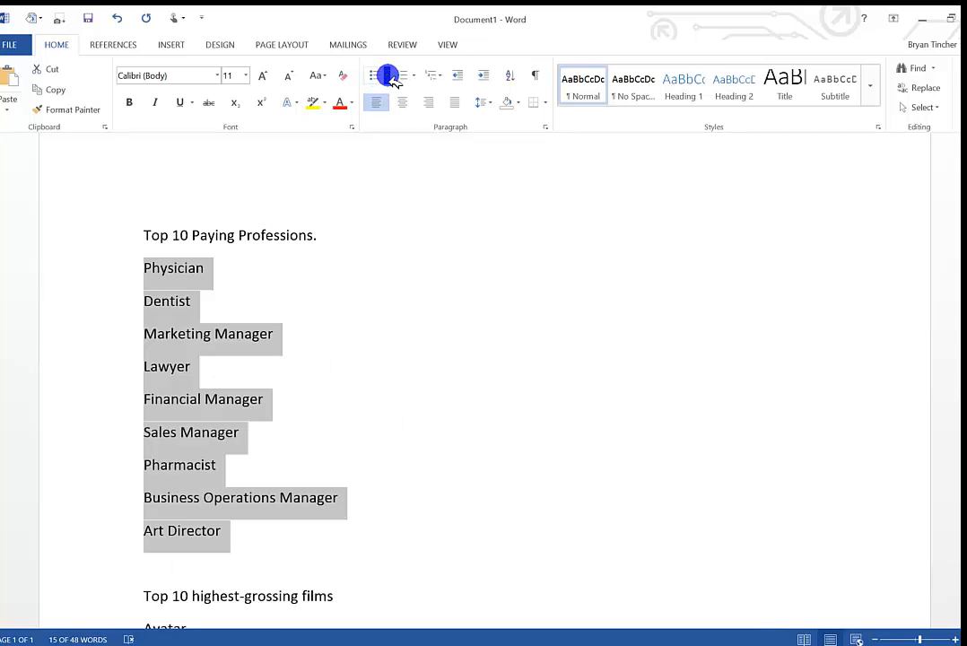
Start defining a new symbol bullet for the professions list and set the symbol font to Wingdings.
click(390, 75)
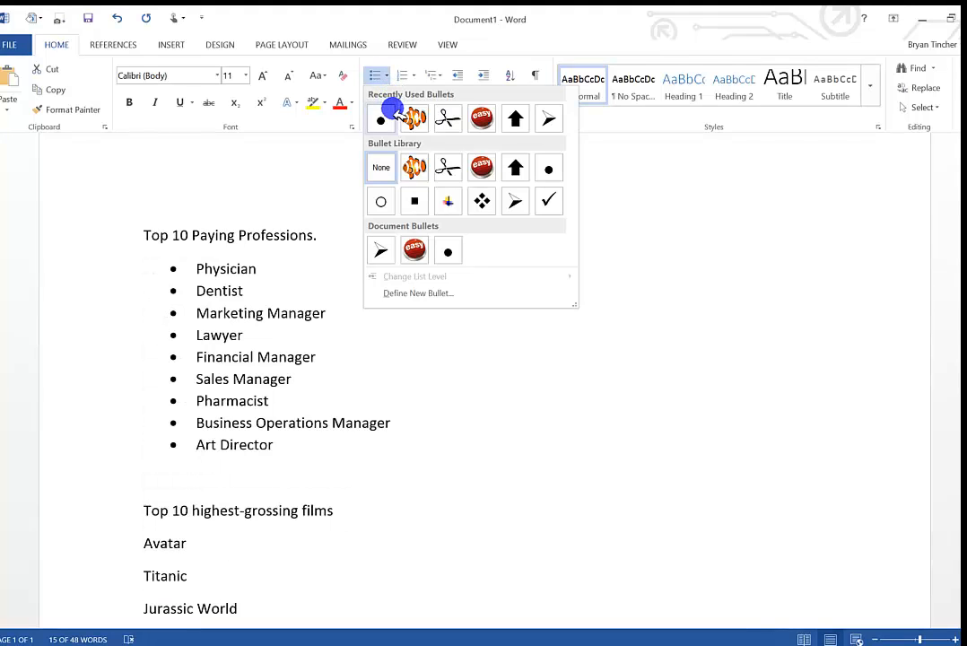
click(401, 301)
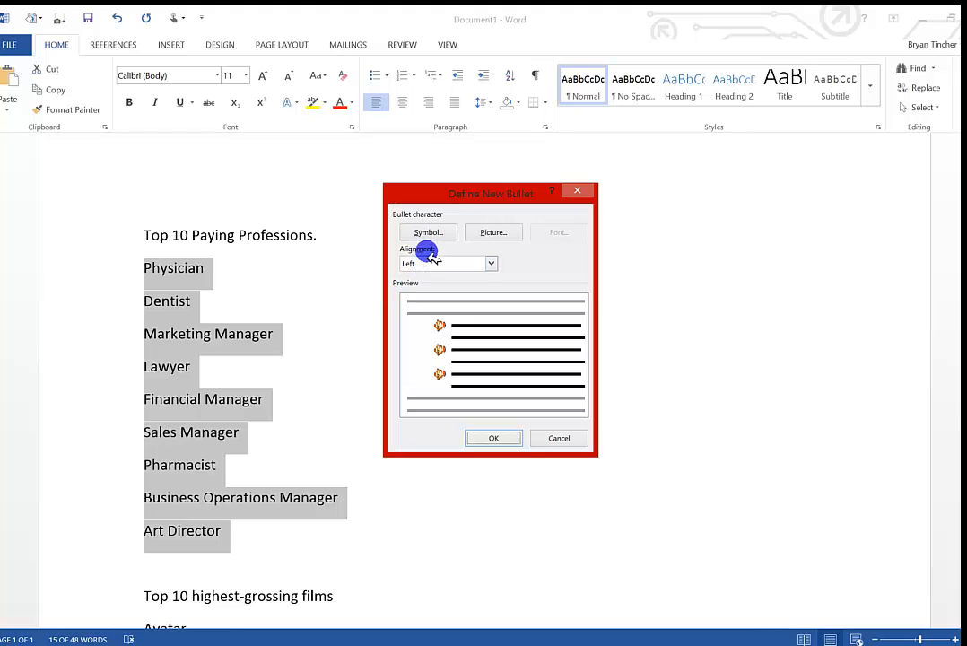
click(436, 234)
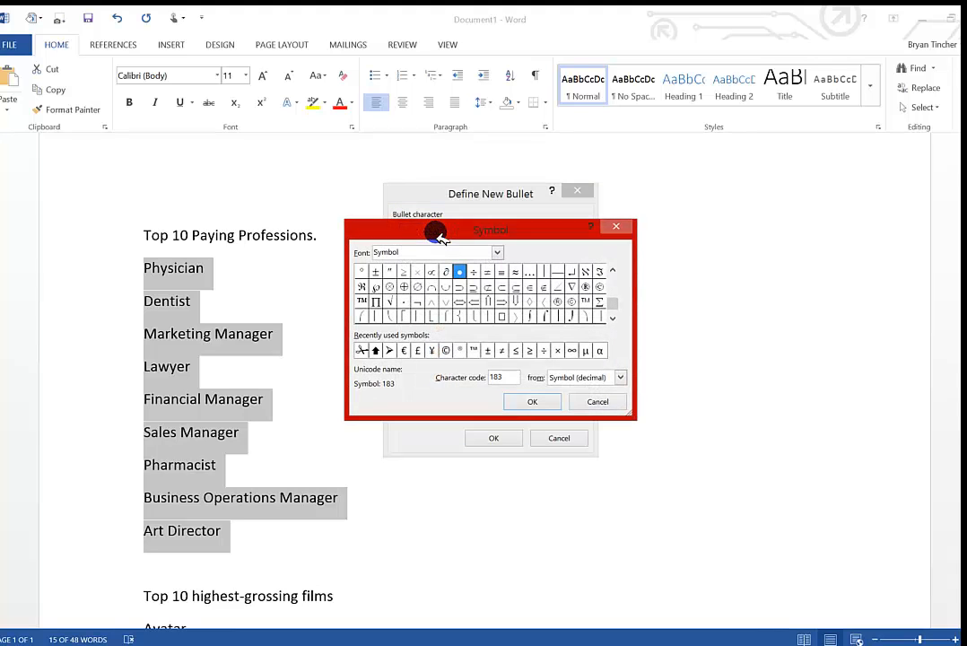
click(496, 252)
scroll(471, 294, down, 7)
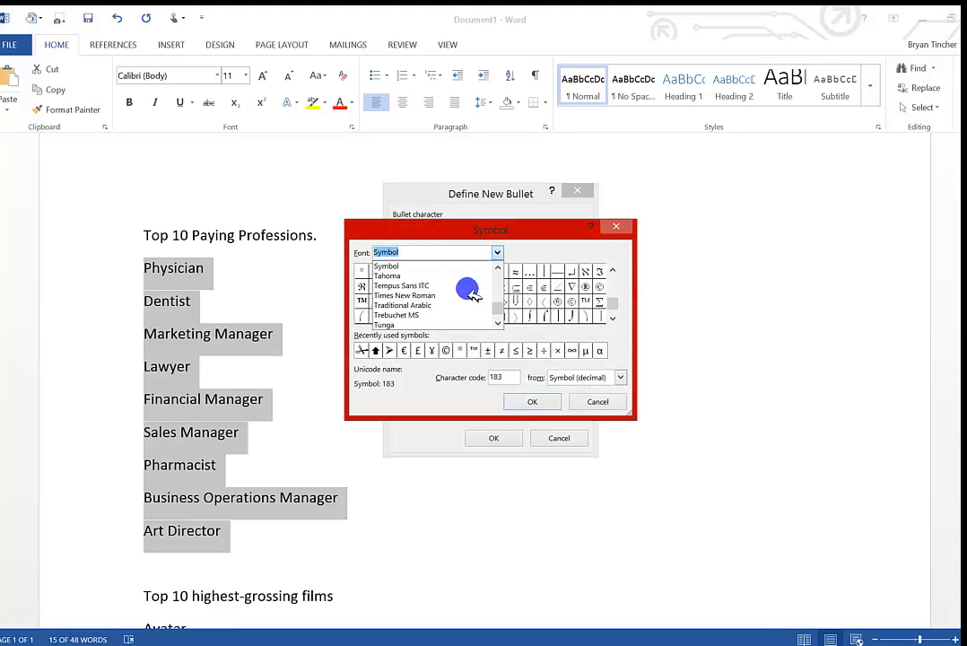
scroll(471, 294, down, 2)
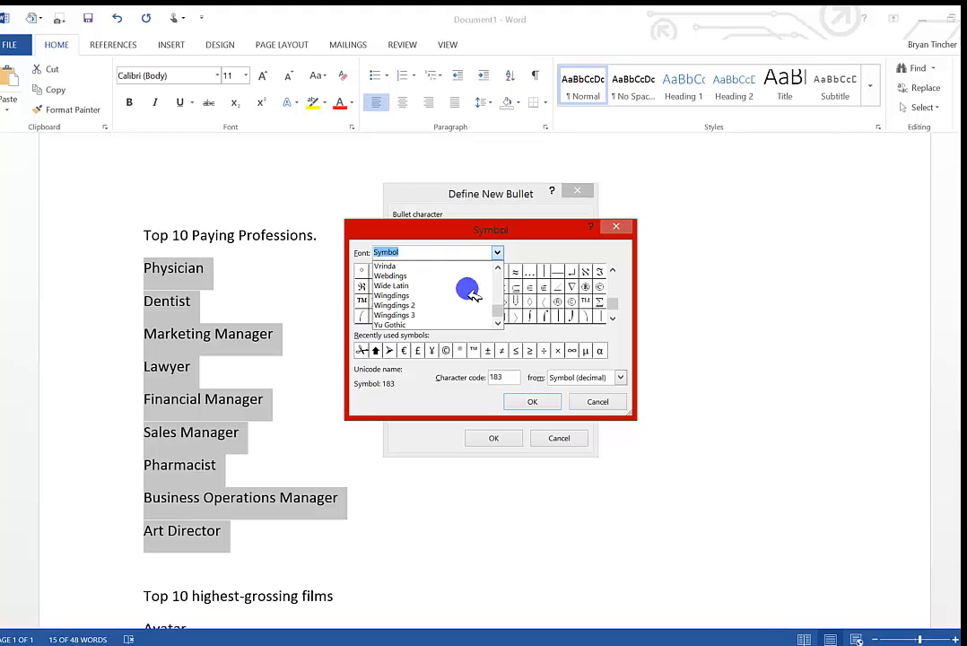
click(404, 295)
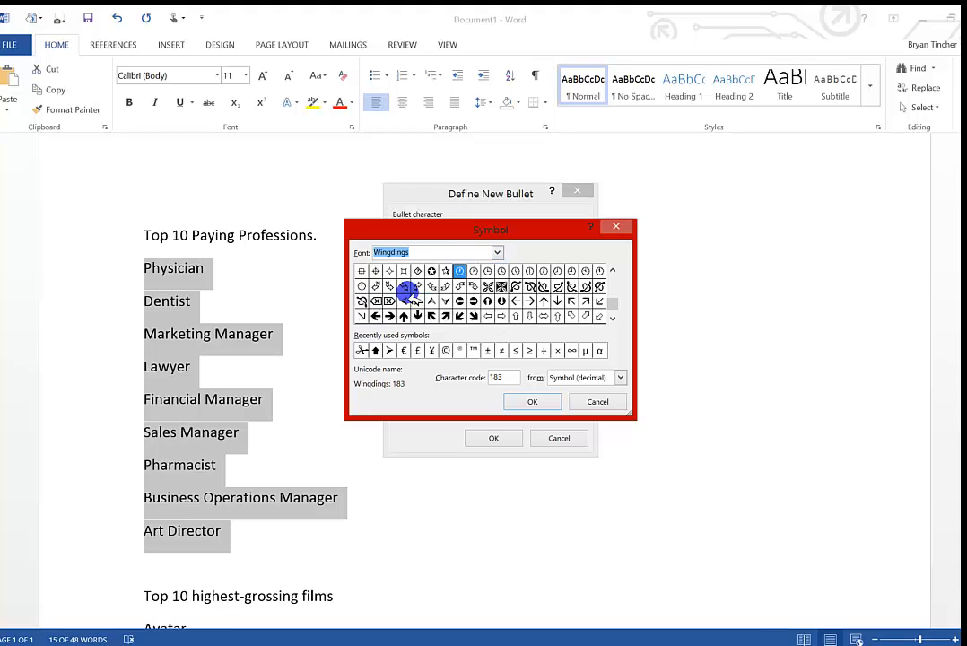
Choose the yin-yang symbol, Wingdings character 91, and apply it as the bullet for the professions list.
click(612, 271)
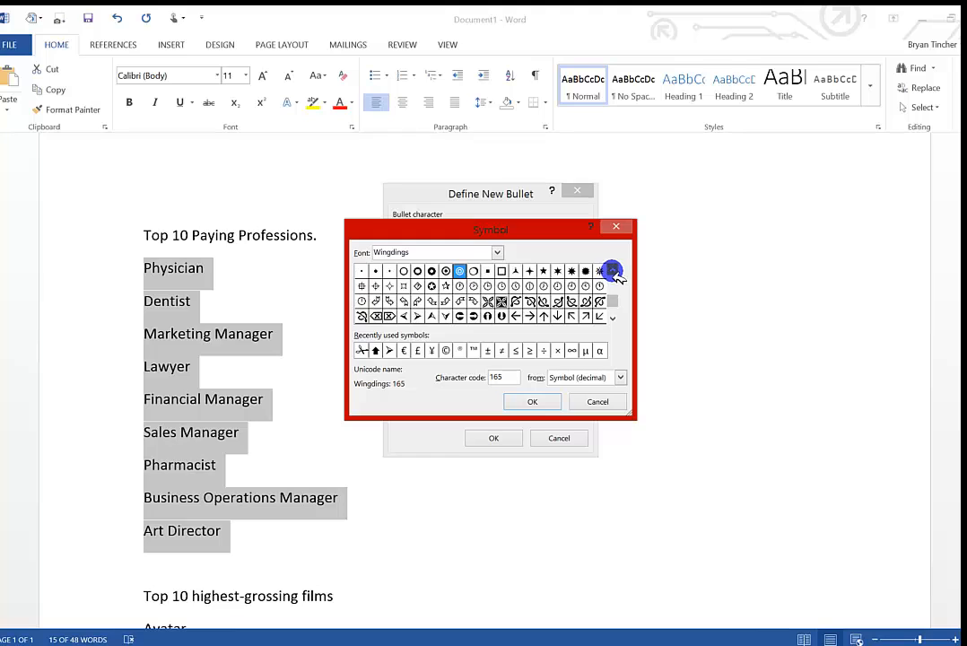
click(612, 271)
click(612, 271)
click(612, 271)
click(611, 271)
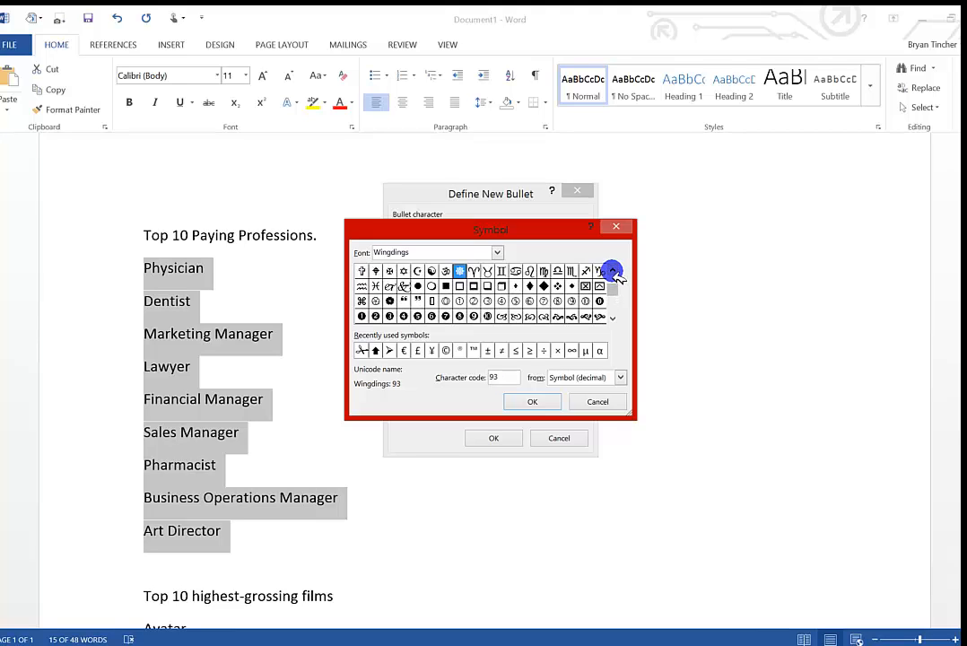
click(431, 271)
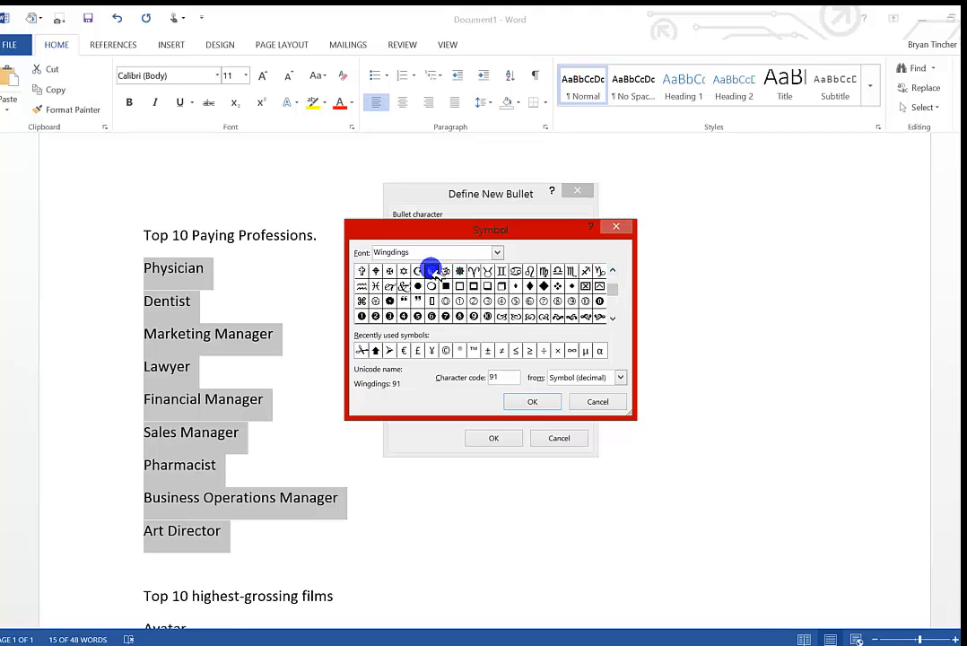
click(542, 402)
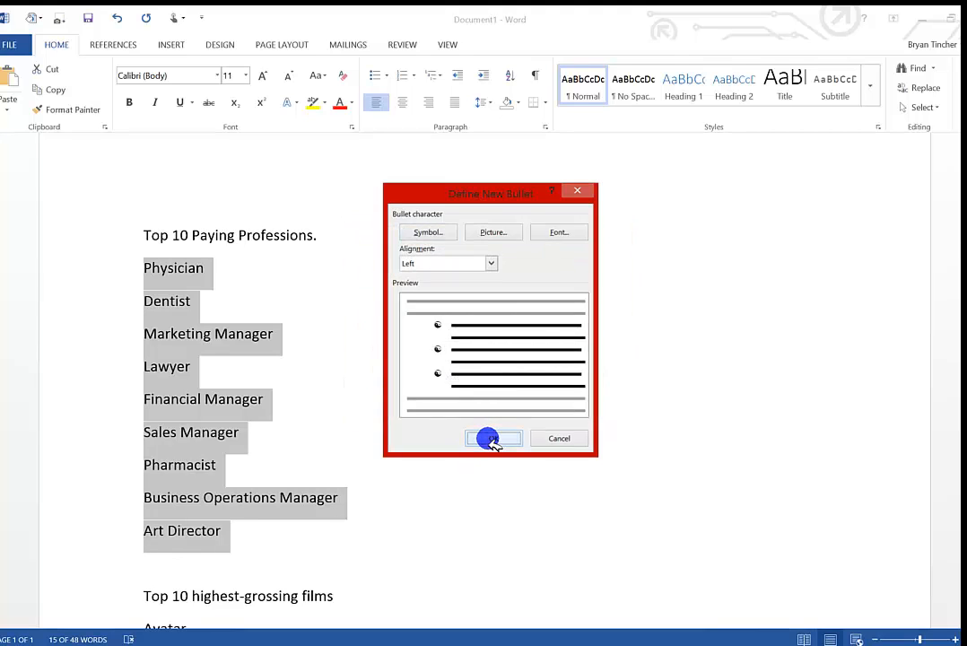
click(492, 437)
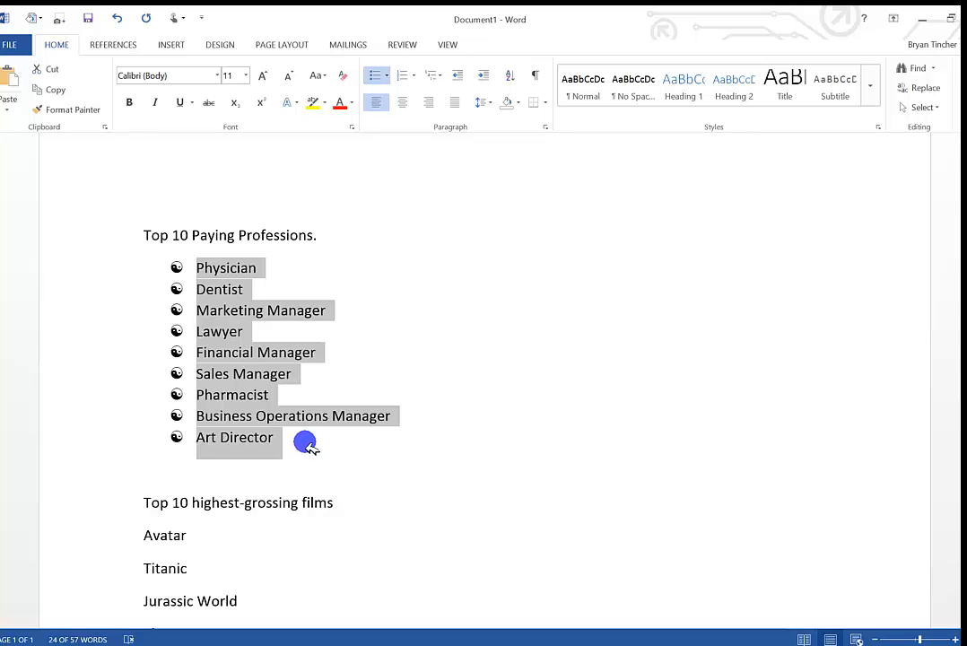
Start defining a new picture bullet for the professions list and search Bing images for "fish".
click(388, 79)
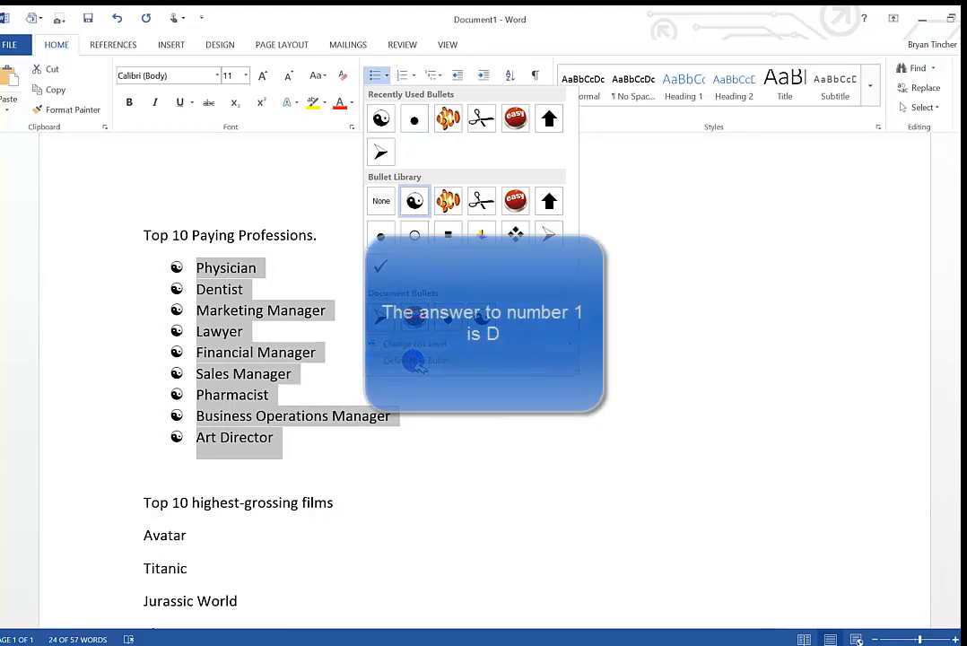
click(418, 360)
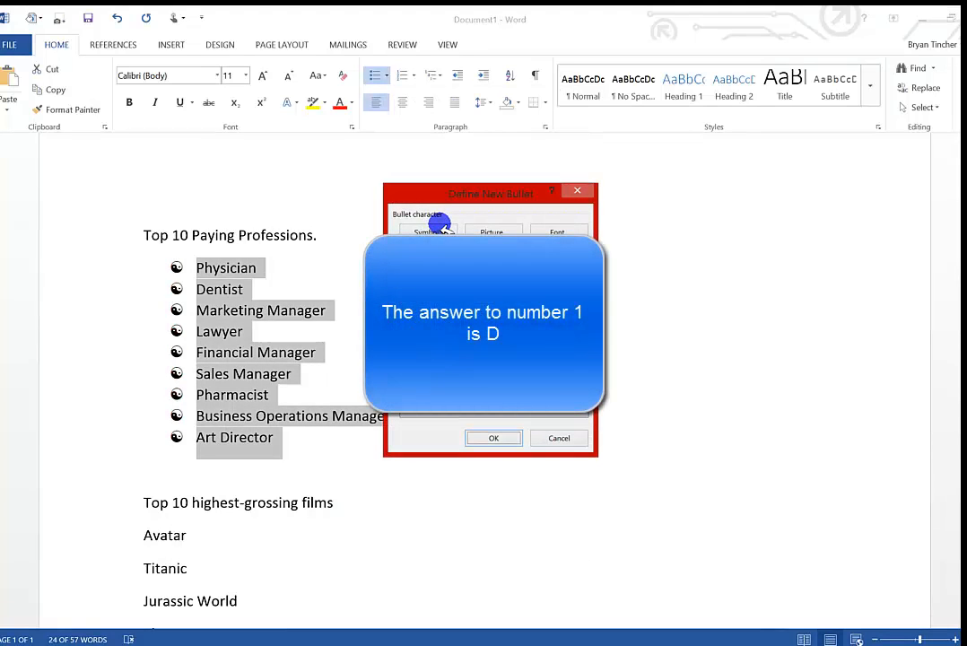
click(485, 230)
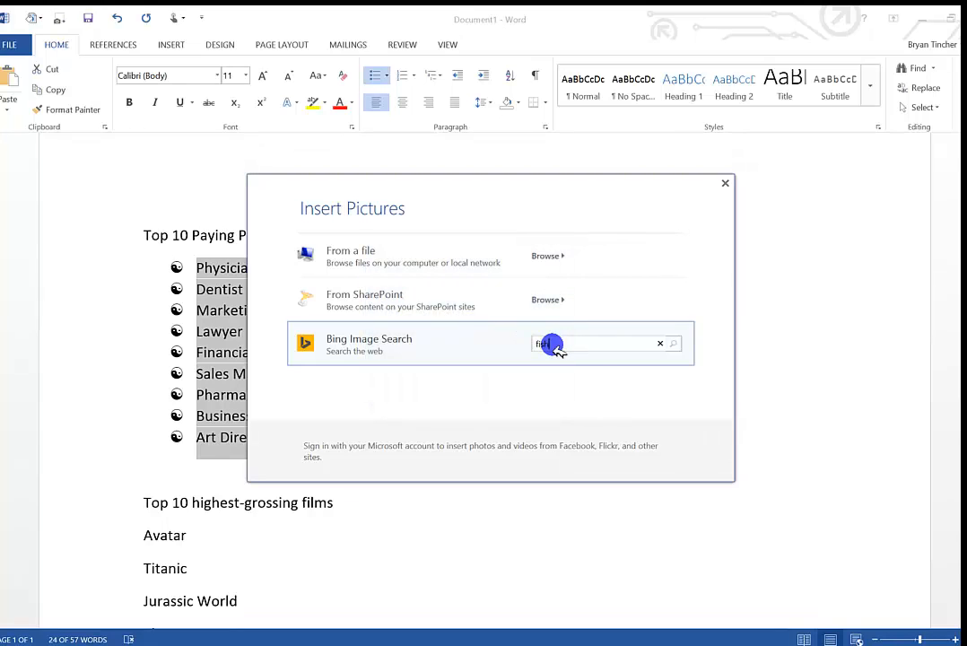
key(Return)
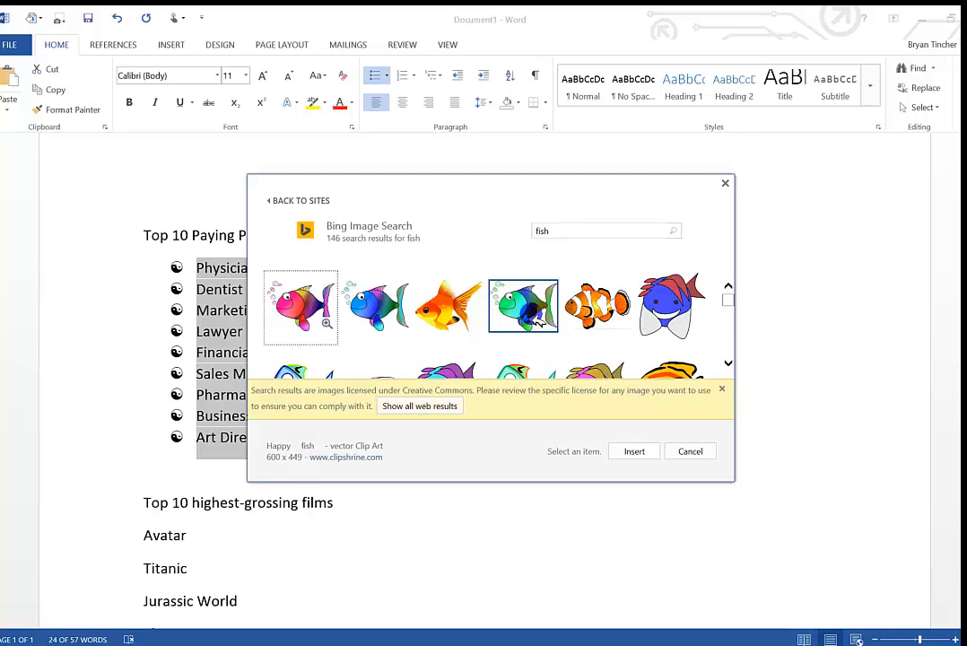
Insert the green smiling cartoon fish with black stripes and apply it as the picture bullet for the professions list.
scroll(582, 339, down, 2)
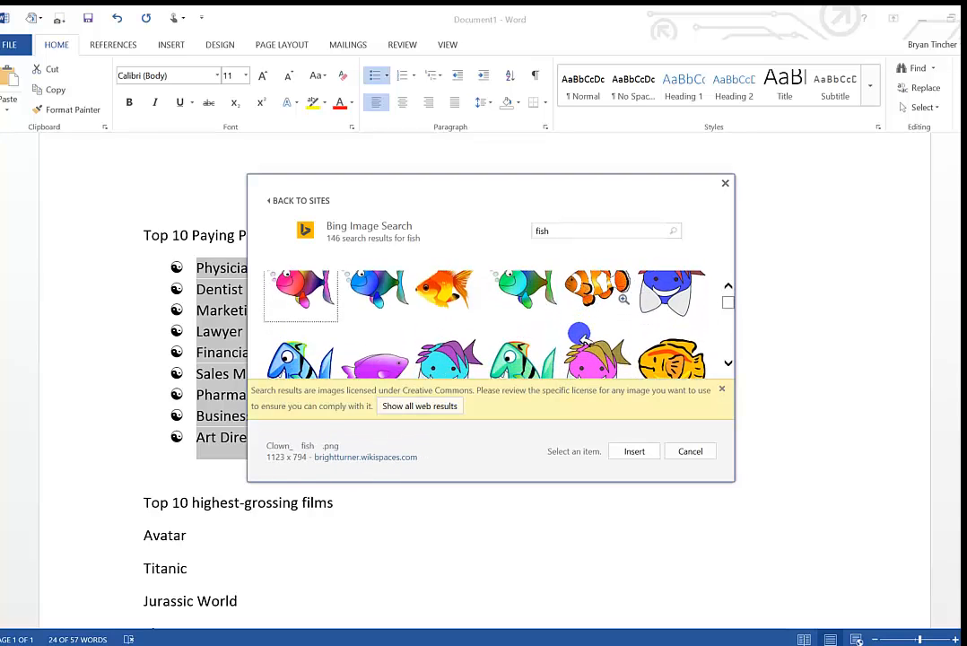
scroll(581, 339, down, 1)
click(523, 318)
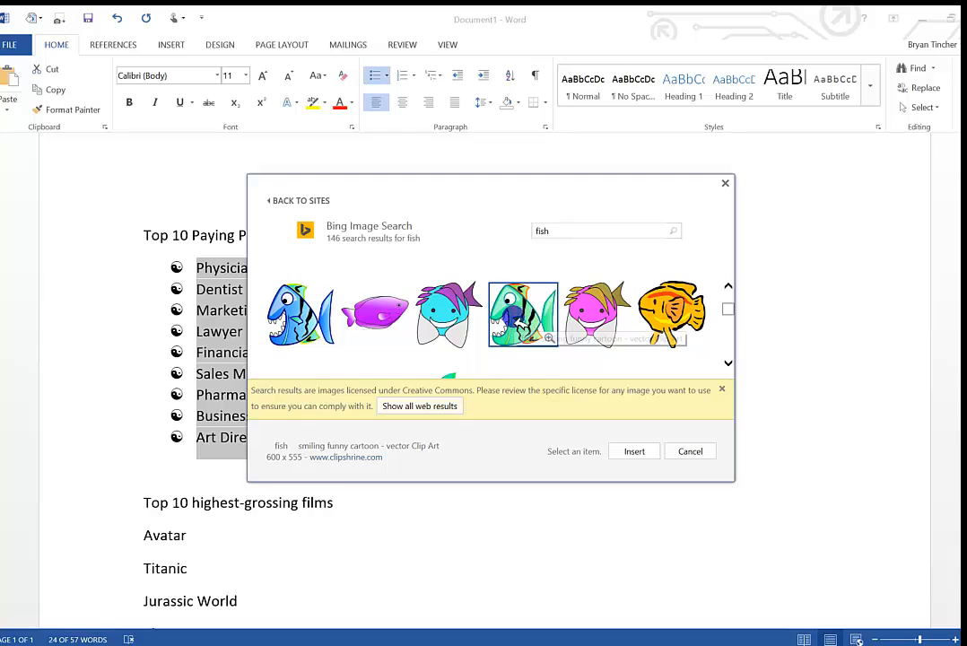
click(628, 450)
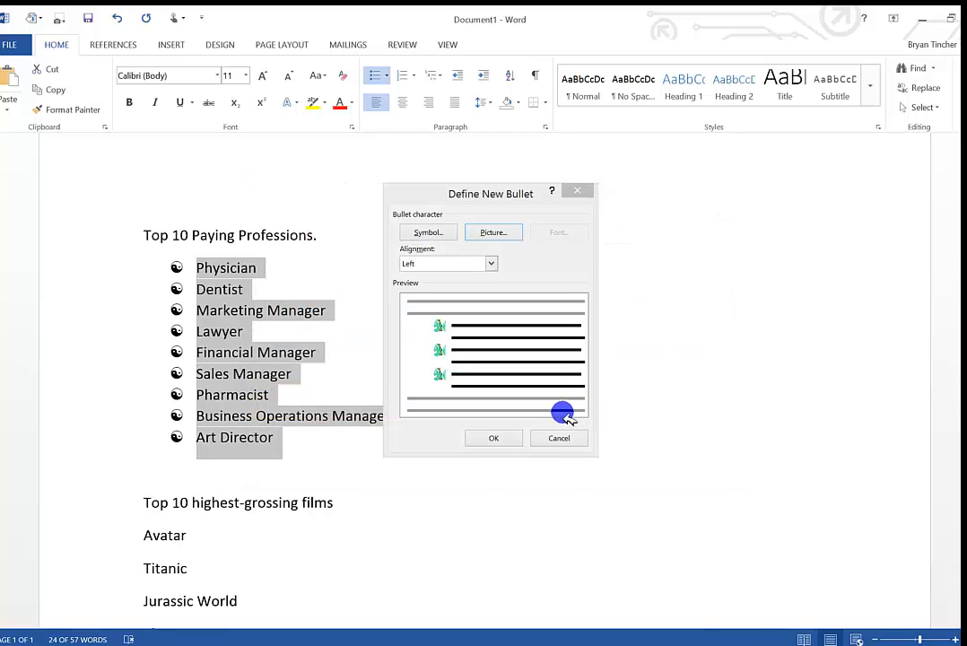
click(495, 438)
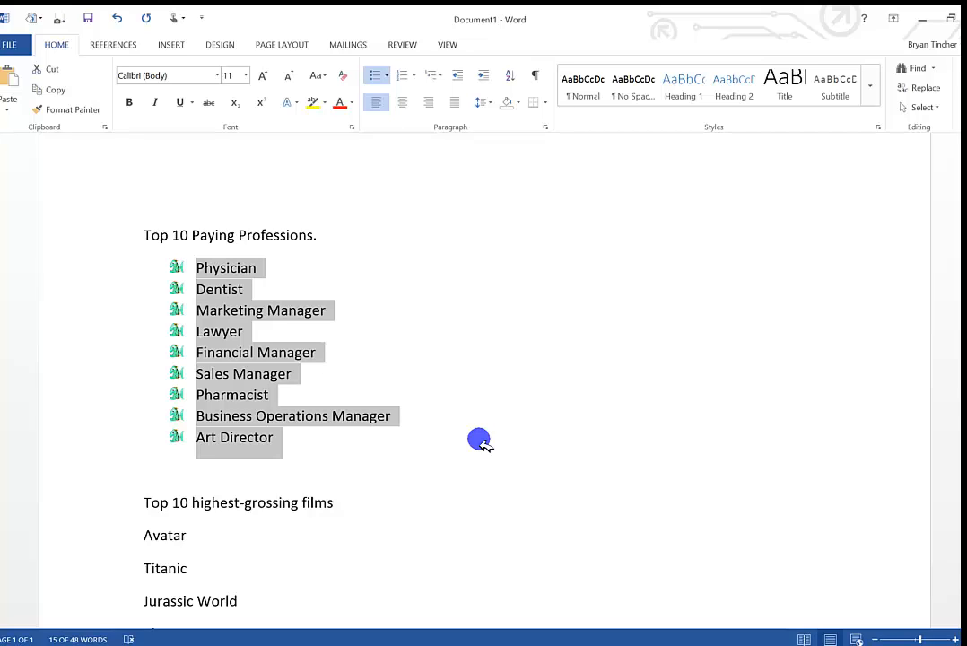
Demote the Marketing Manager bullet by three list levels.
click(199, 316)
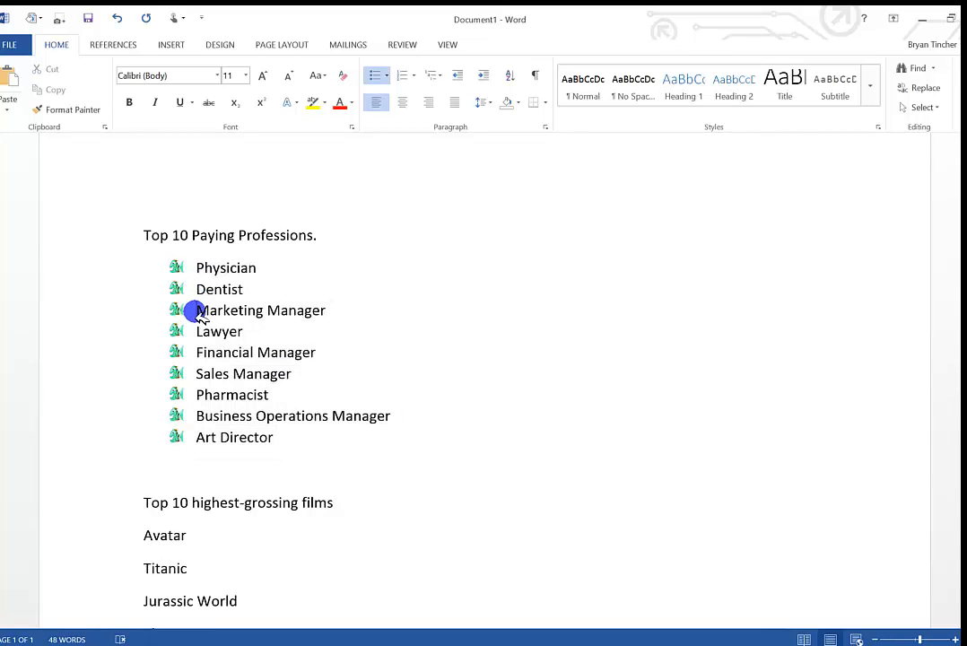
key(Tab)
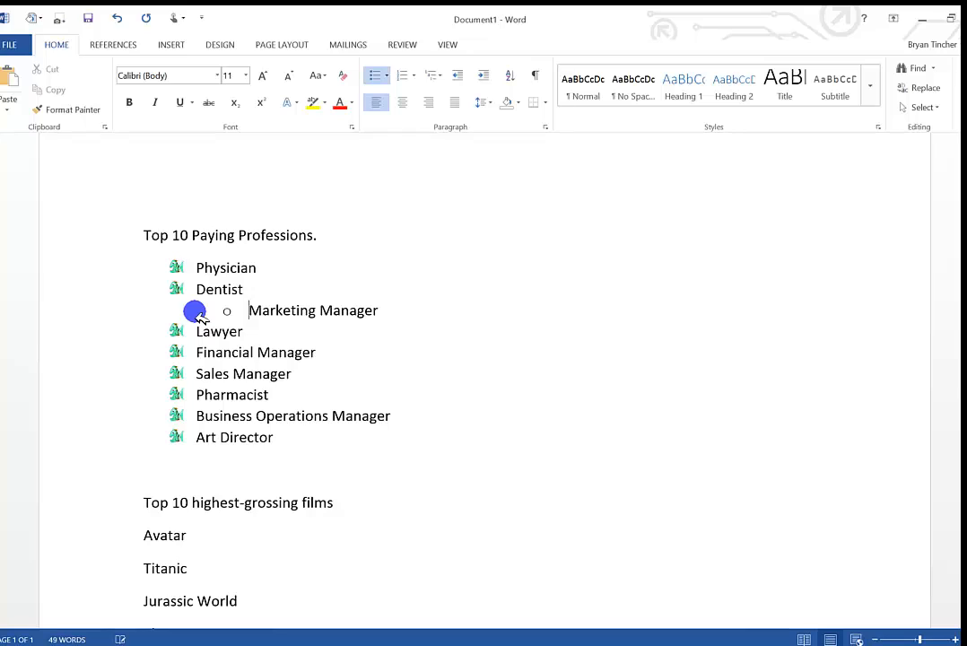
key(Tab)
key(Tab)
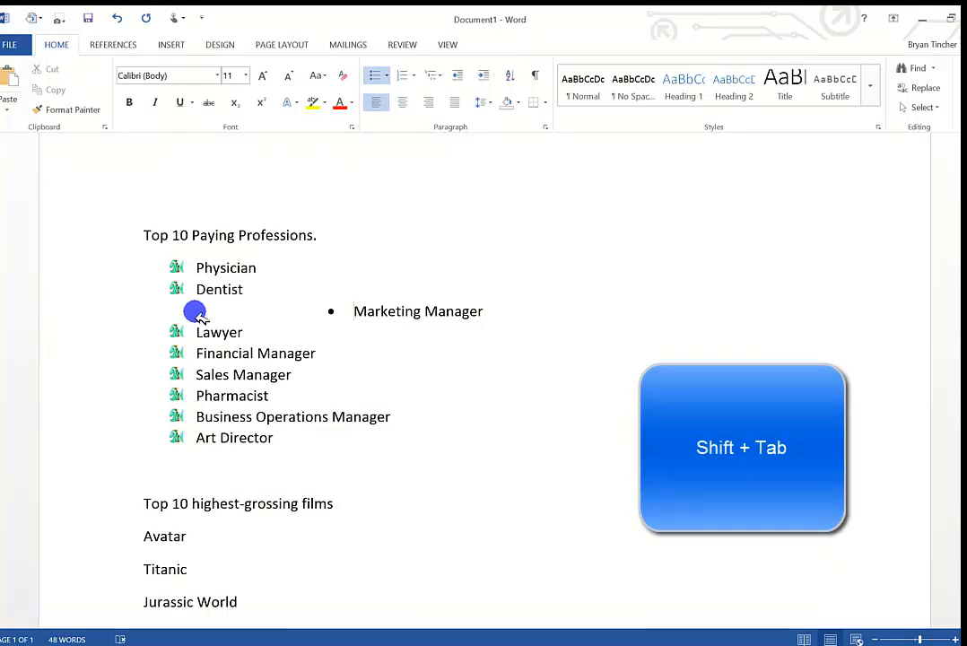
Promote the Marketing Manager bullet by three levels, back in line with the other professions.
key(shift+Tab)
key(shift+Tab)
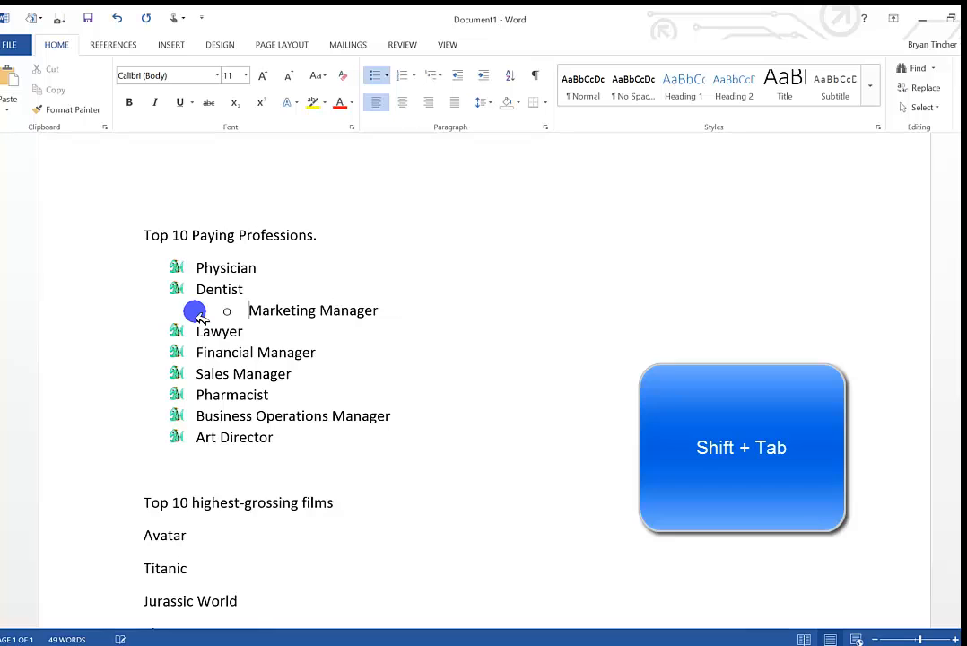
key(shift+Tab)
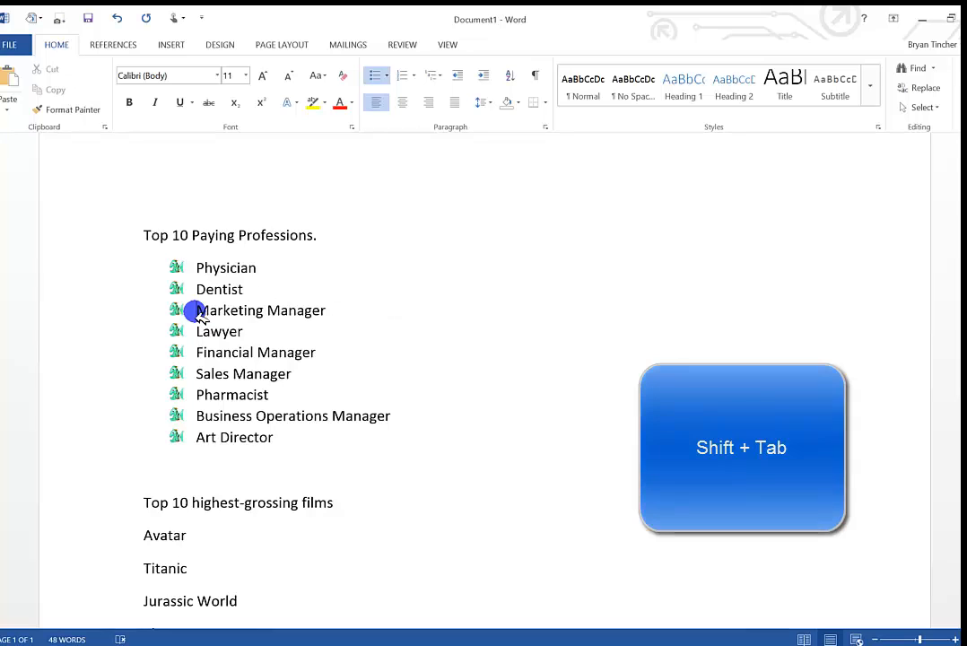
Apply the default 1, 2, 3 numbering to the films from Avatar to Minions and remove it again.
scroll(224, 323, down, 5)
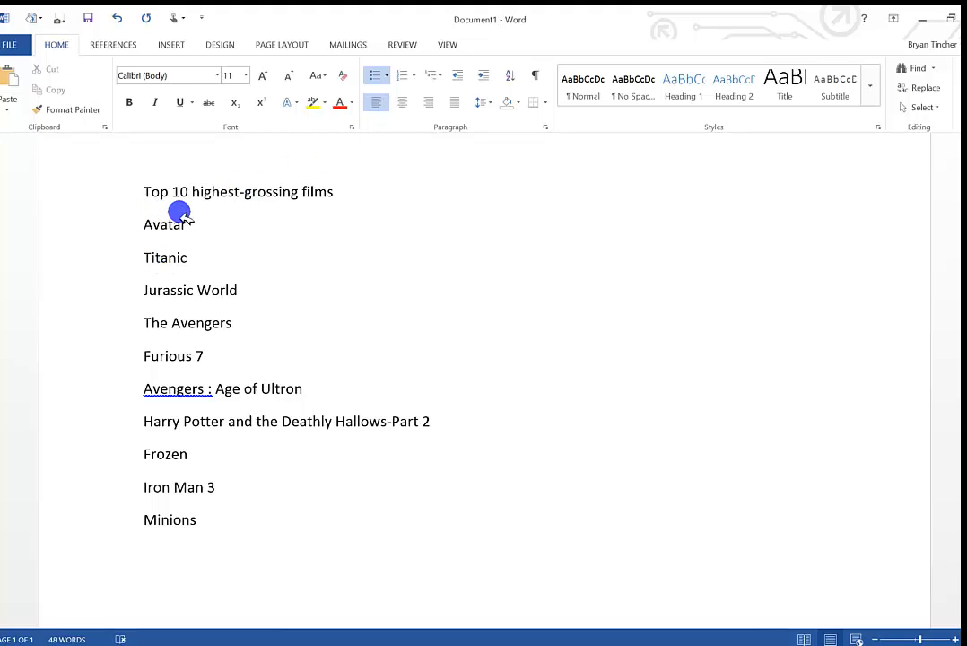
drag(141, 225, 270, 511)
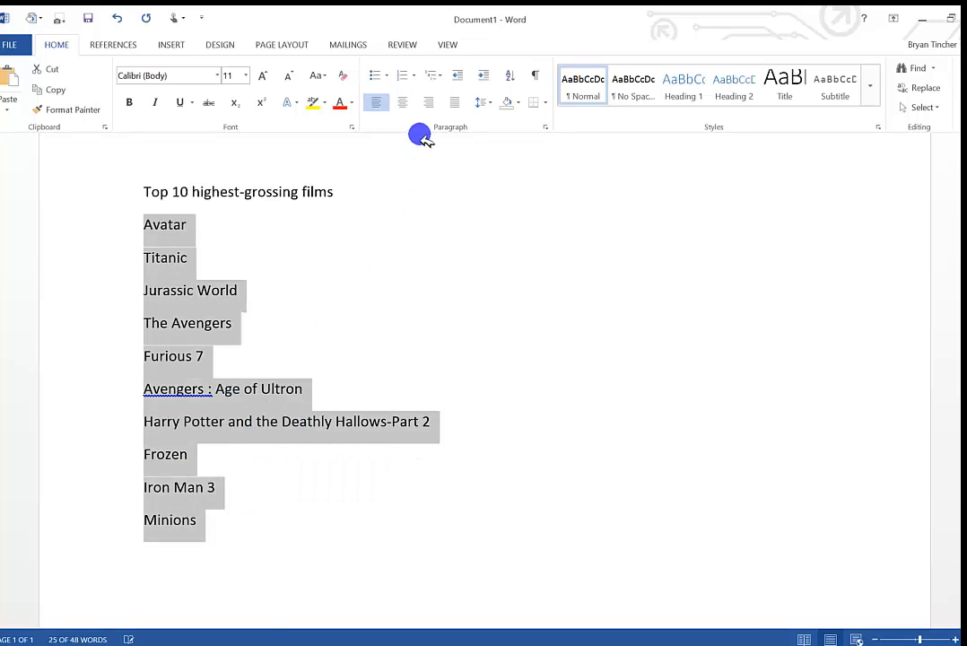
click(404, 79)
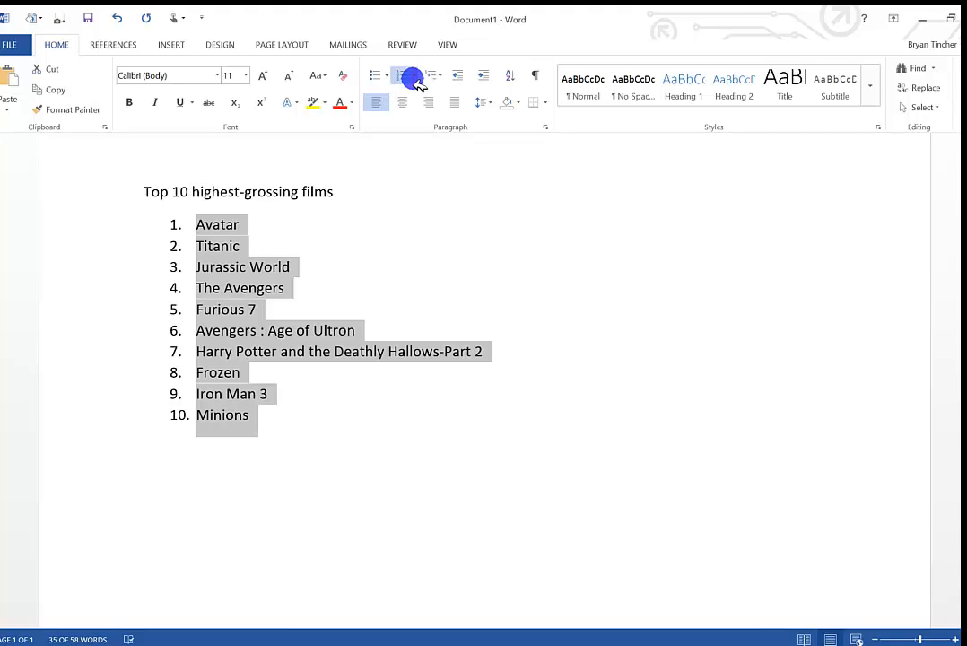
click(405, 79)
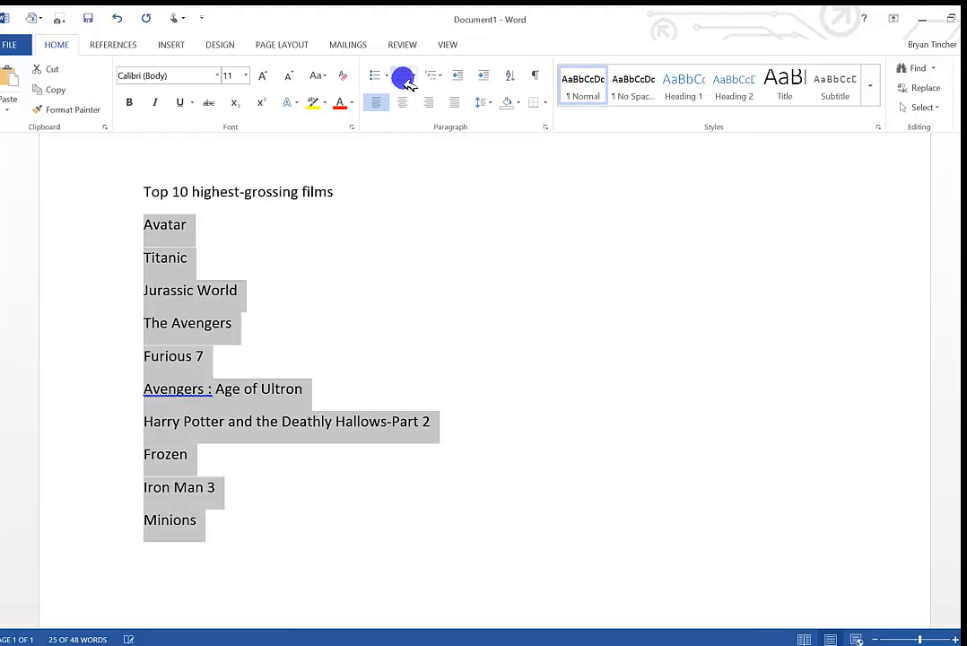
Define a new number format for the ten selected films using the 1st, 2nd, 3rd number style.
click(415, 79)
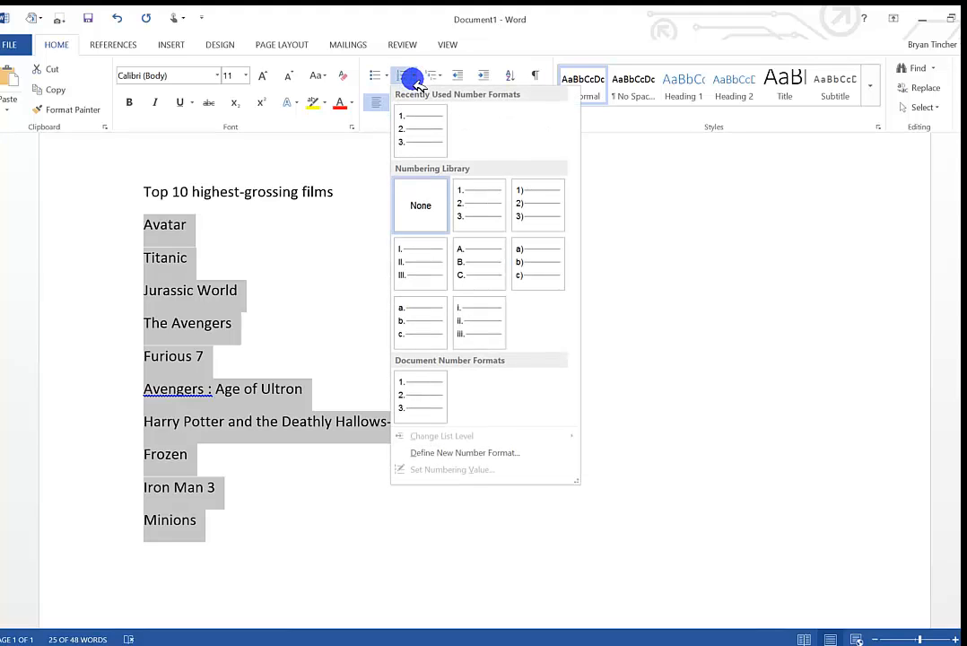
click(431, 453)
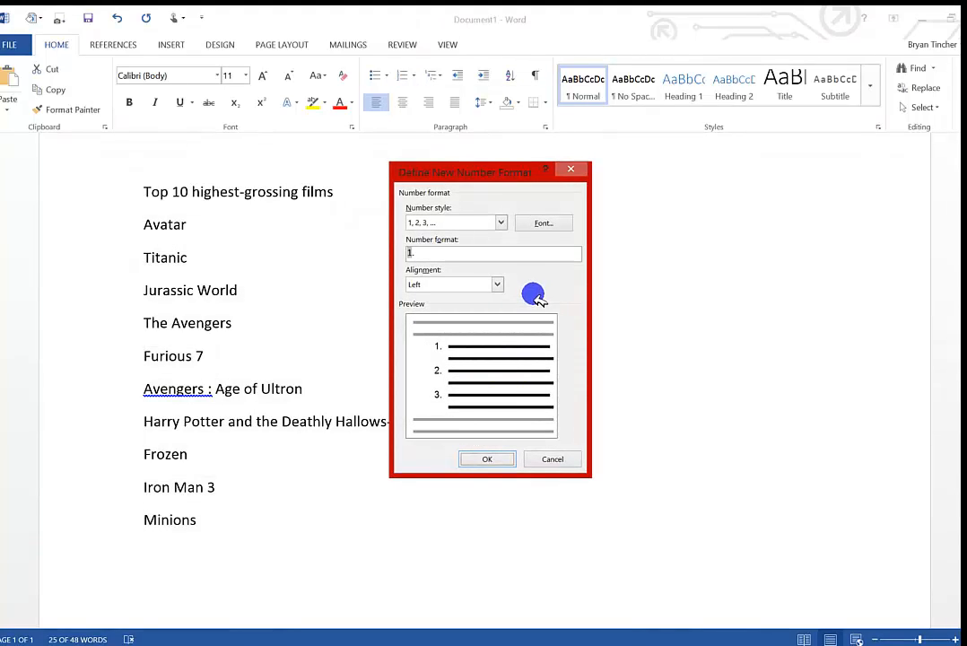
click(501, 222)
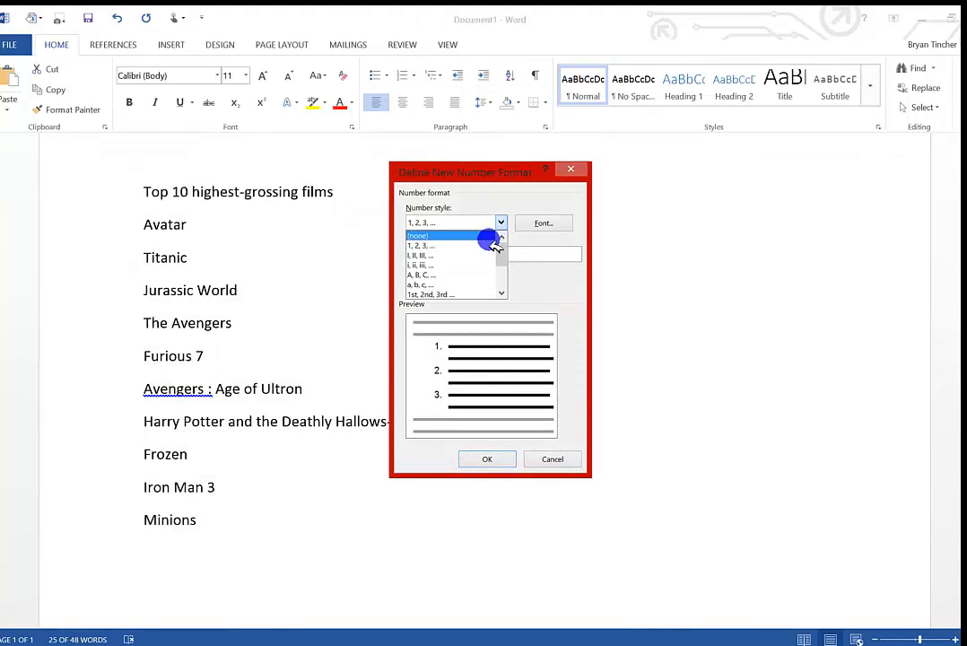
click(479, 293)
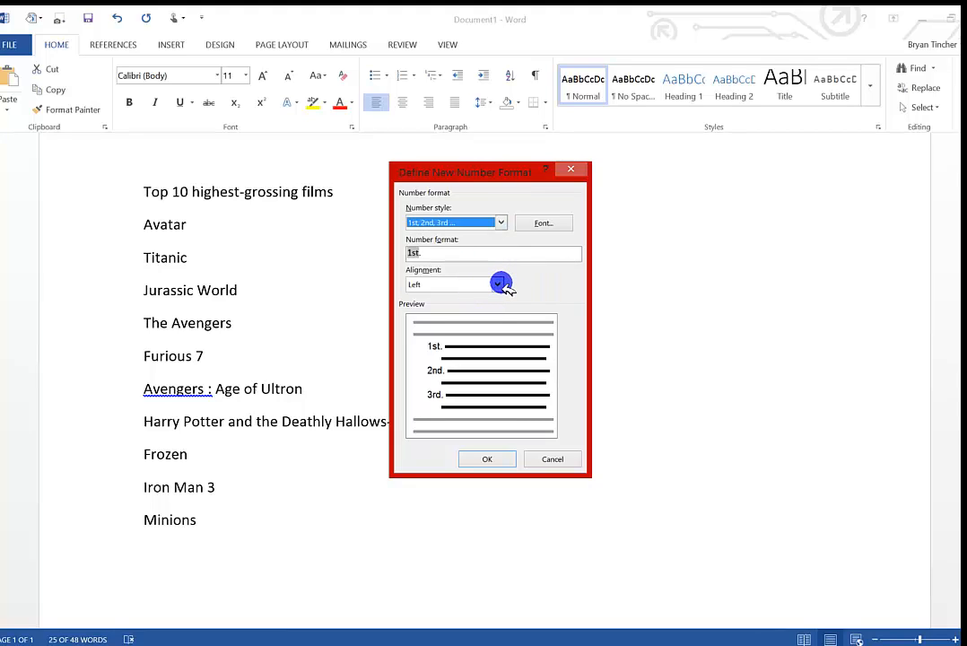
Compare the Left, Centered and Right number alignments and apply the new format with Centered alignment.
click(497, 284)
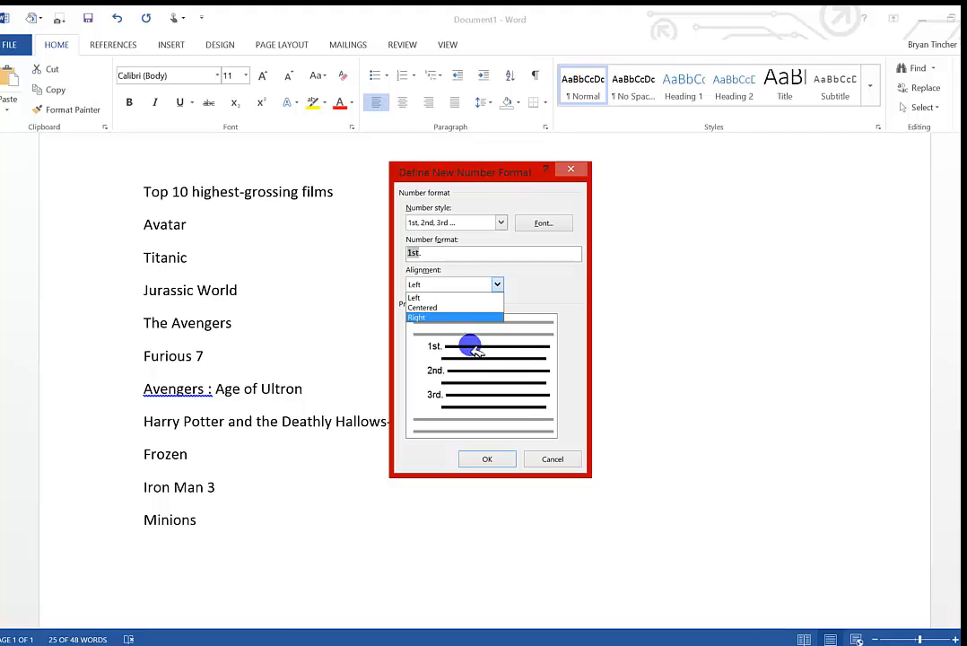
click(461, 307)
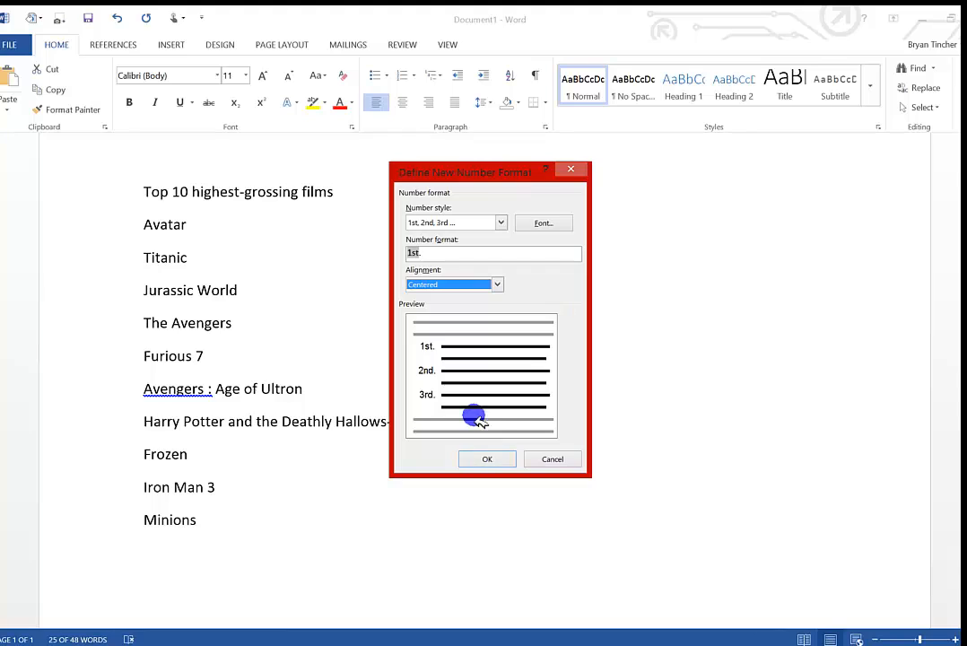
click(480, 287)
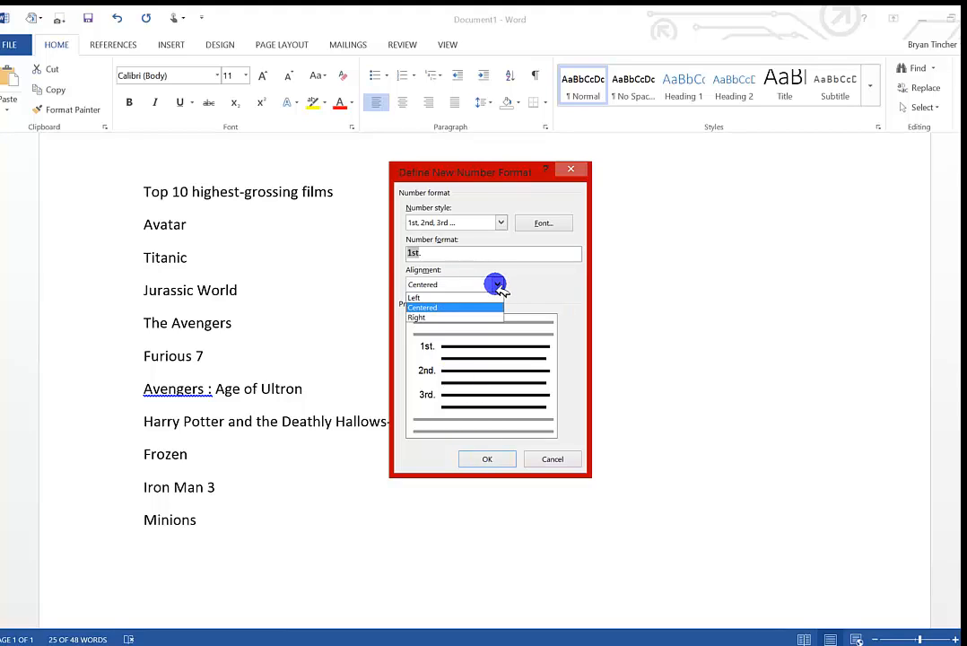
click(480, 319)
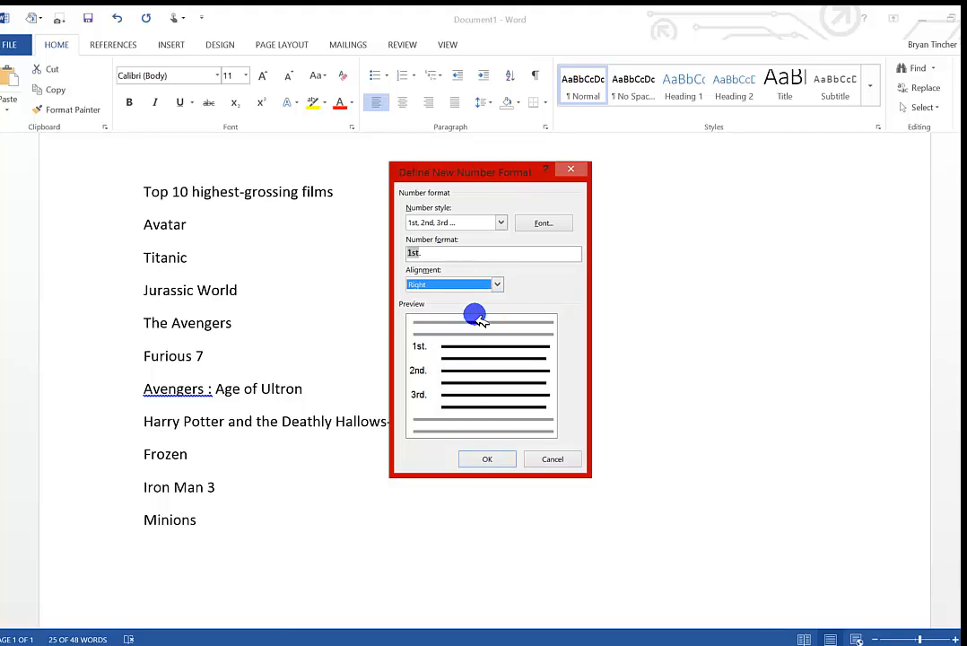
click(492, 285)
click(484, 296)
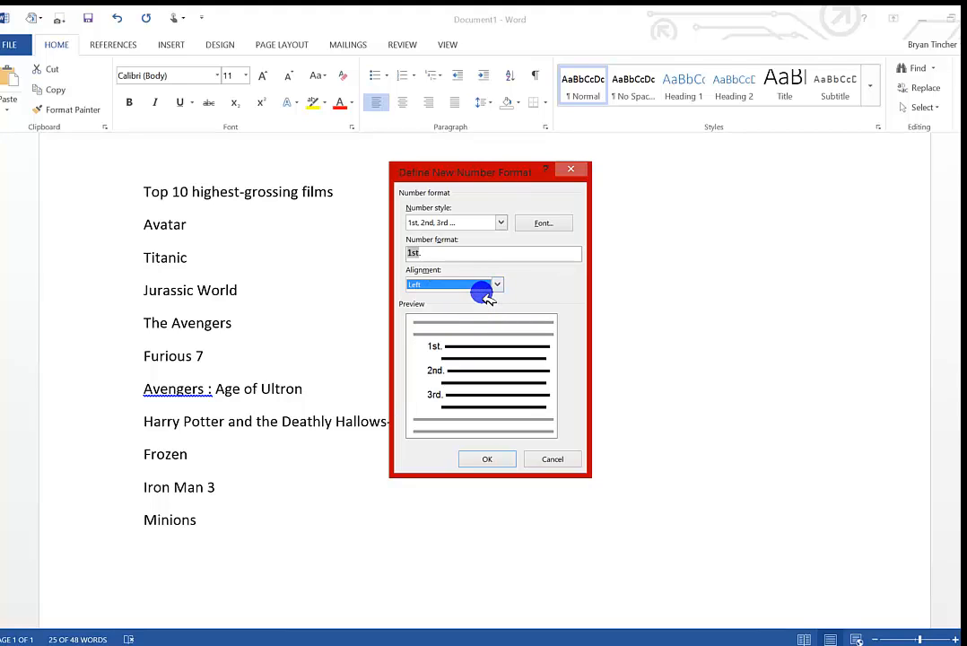
click(496, 284)
click(494, 307)
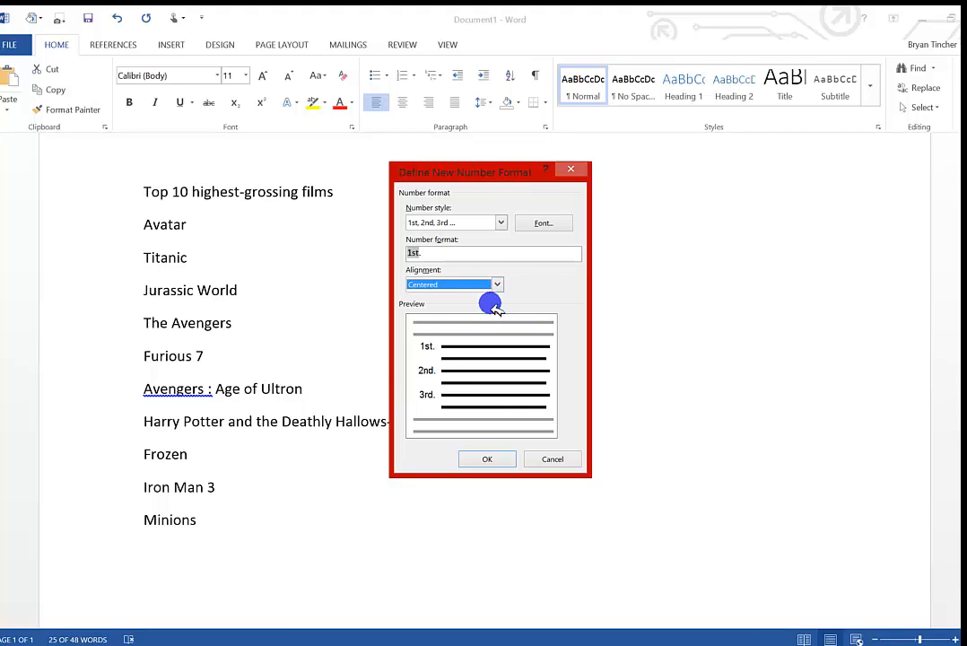
click(491, 458)
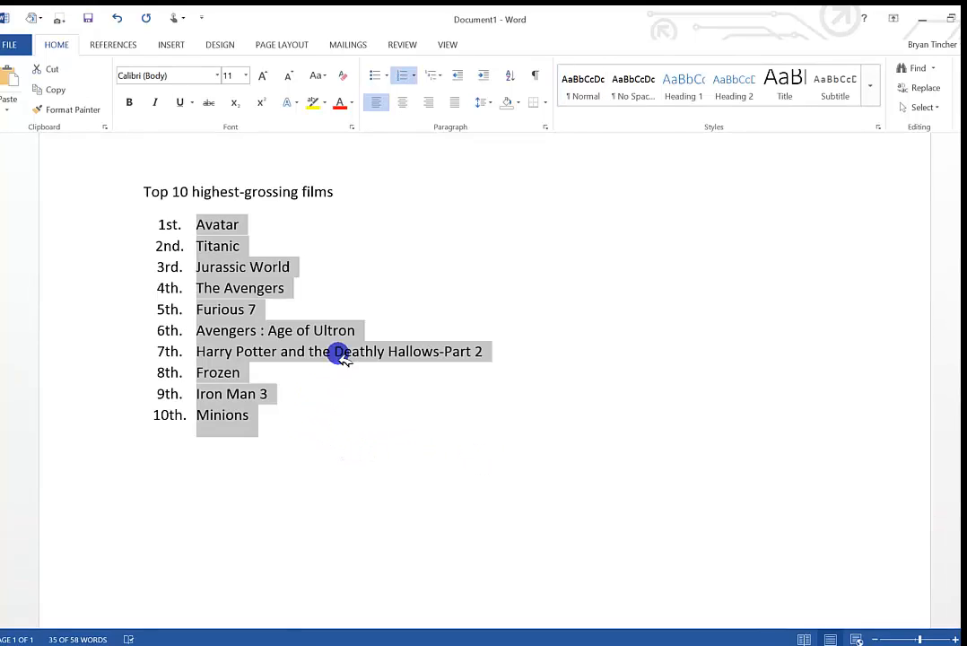
Set the film list's numbering to start as a new list at 7th.
click(413, 77)
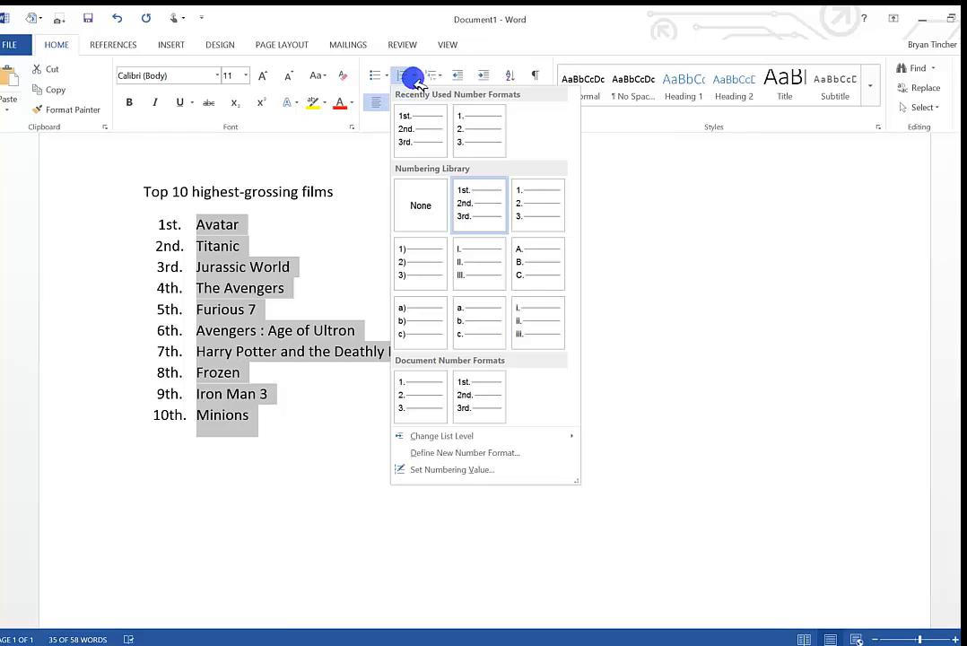
click(419, 470)
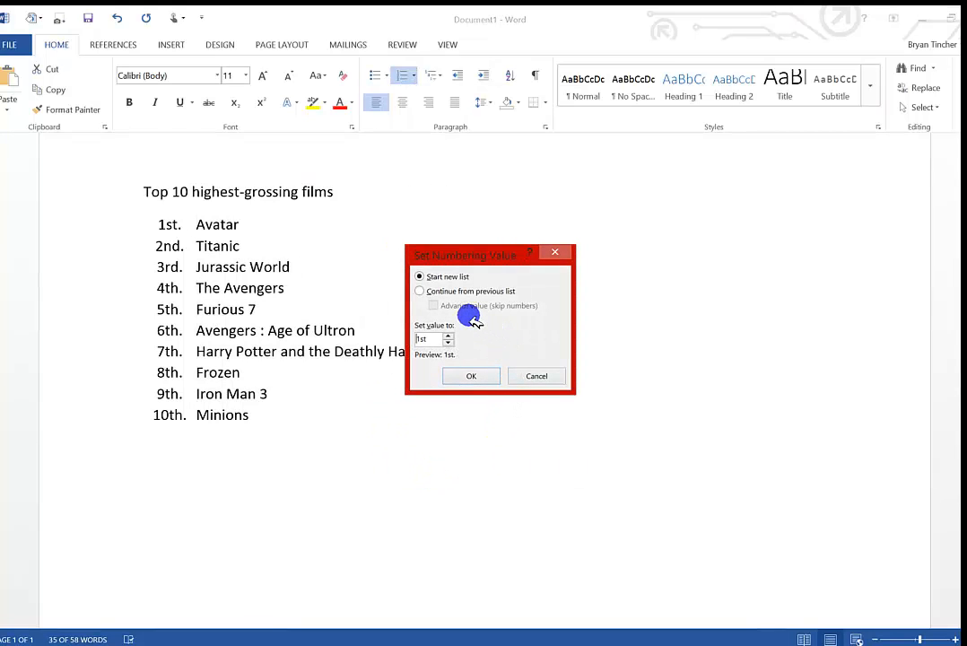
click(421, 292)
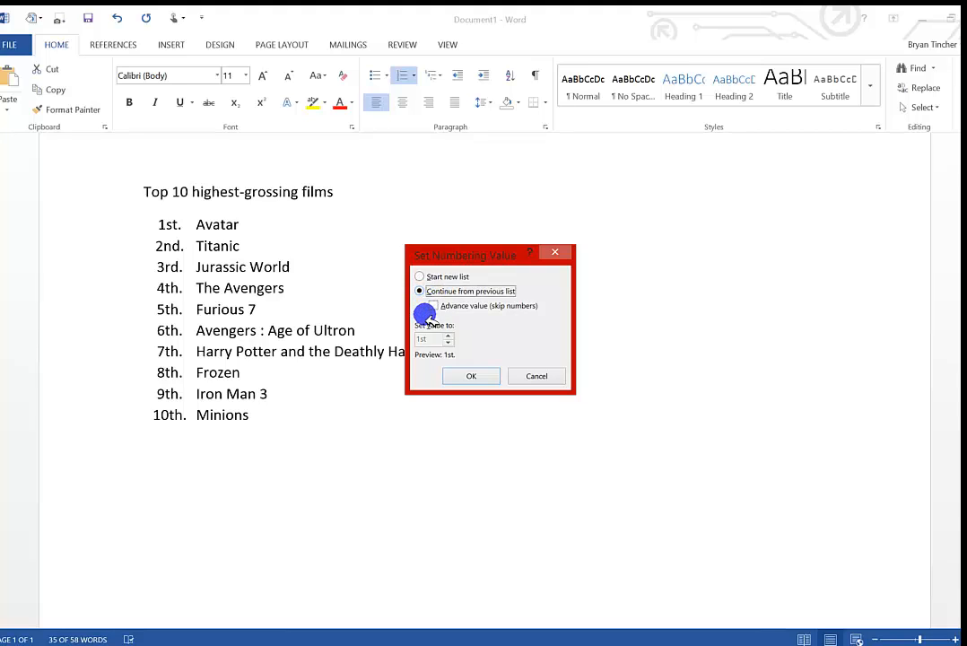
click(420, 277)
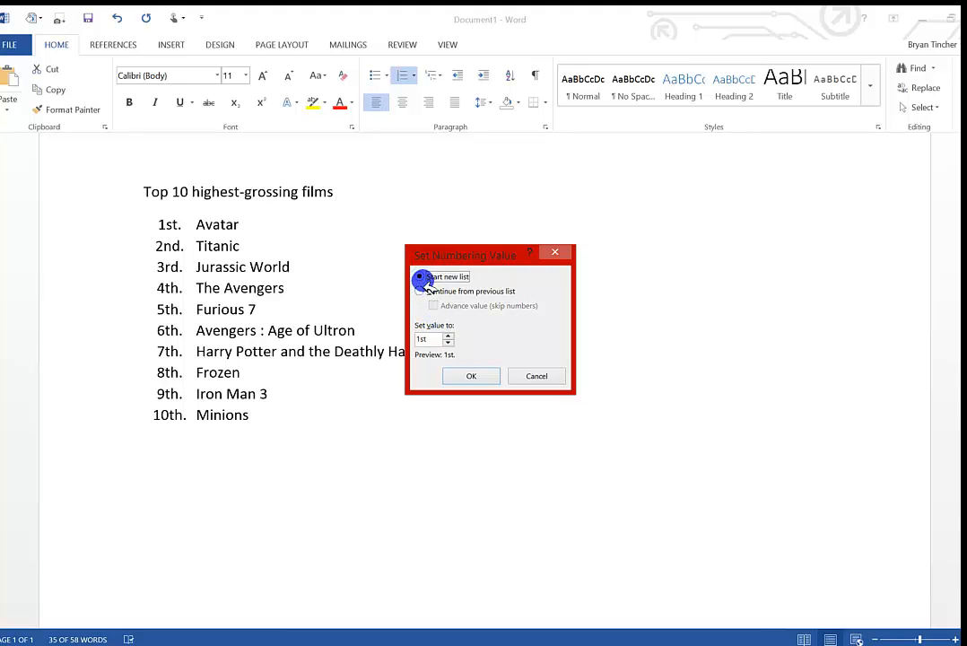
click(448, 335)
click(448, 336)
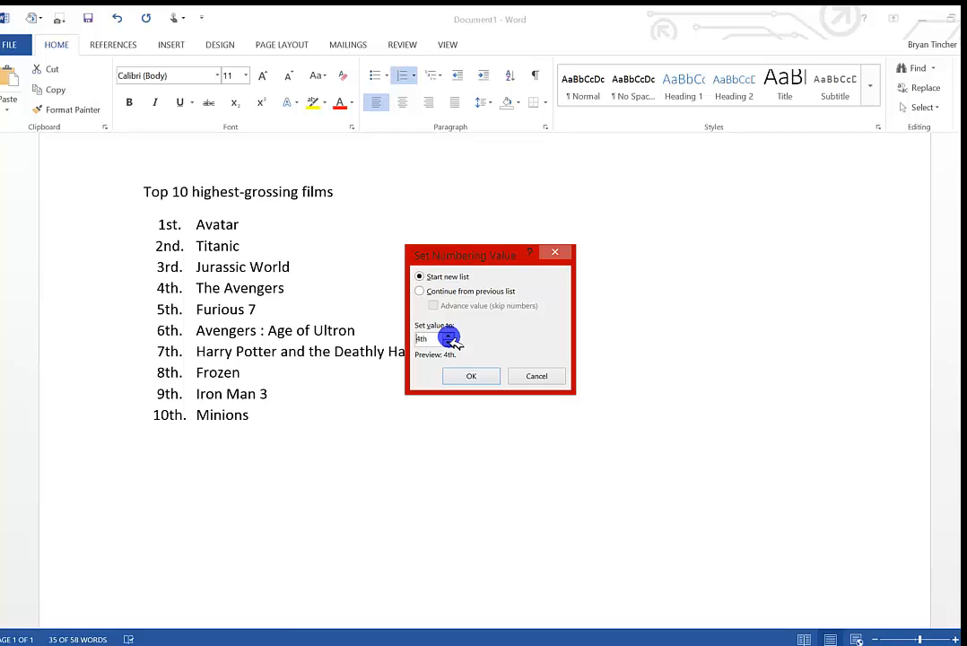
click(465, 380)
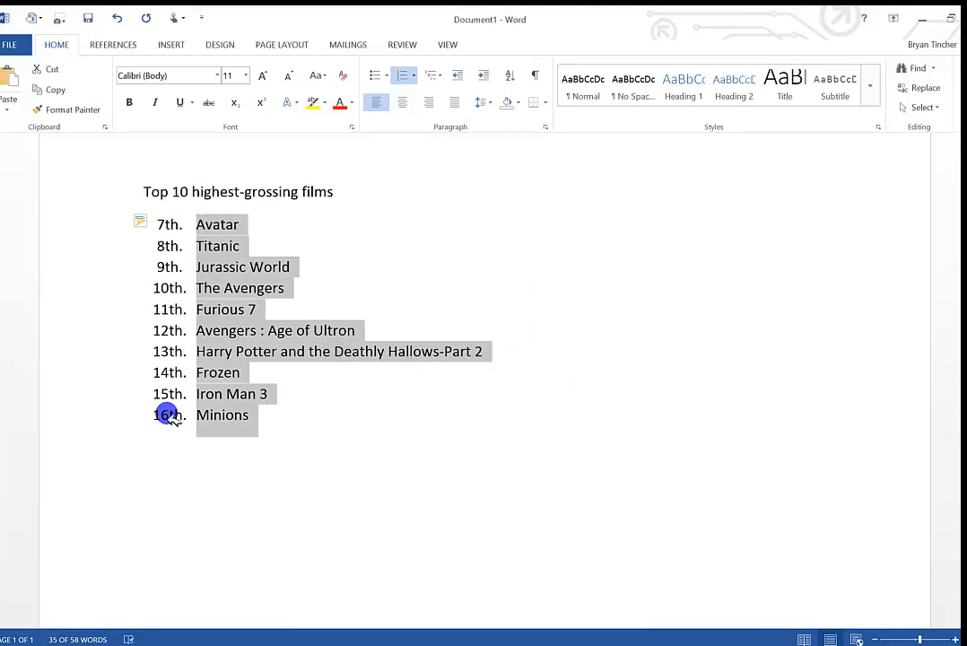
Insert an unnumbered Disney heading after Harry Potter and the Deathly Hallows-Part 2, and restart the numbering at 7th from Frozen.
click(492, 353)
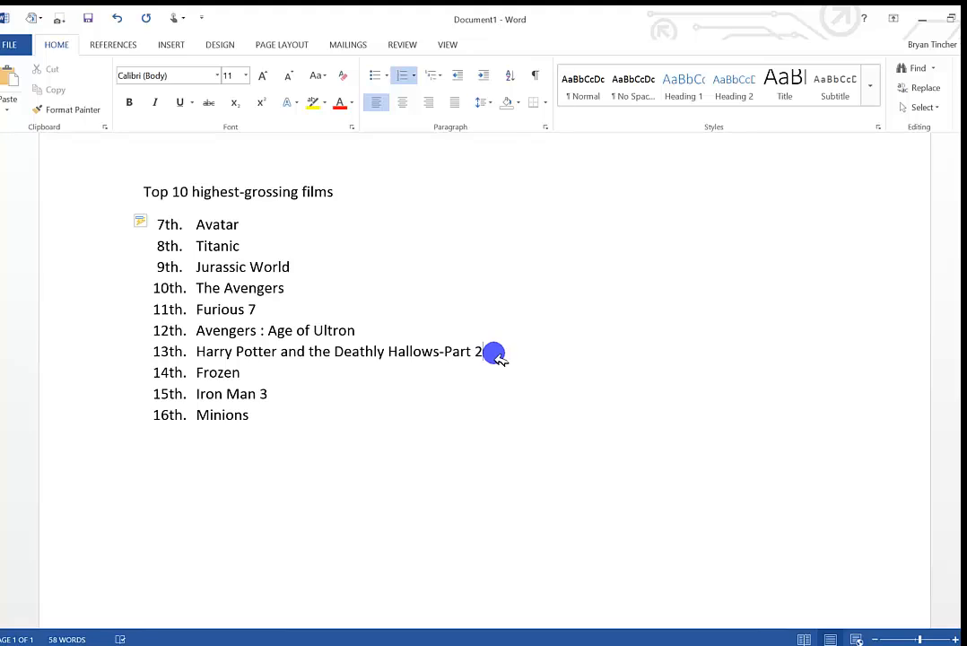
key(Return)
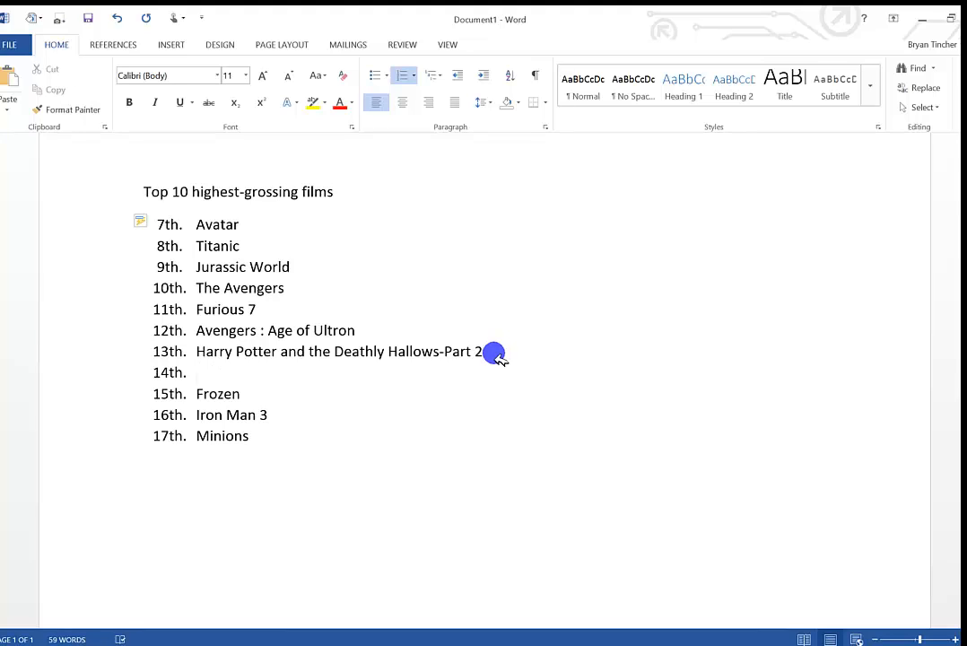
key(Return)
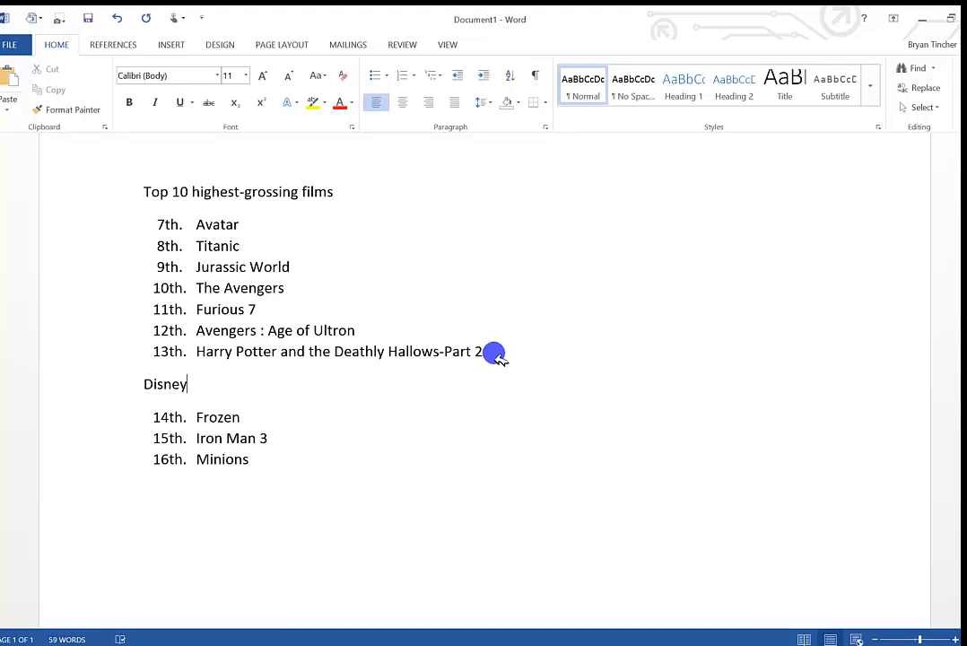
right_click(173, 421)
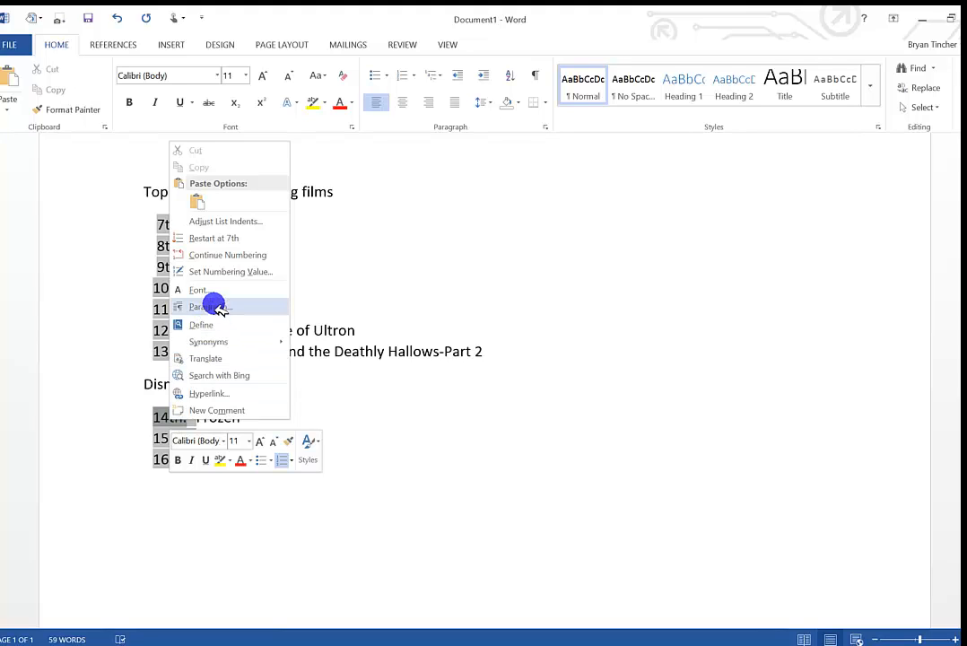
click(235, 238)
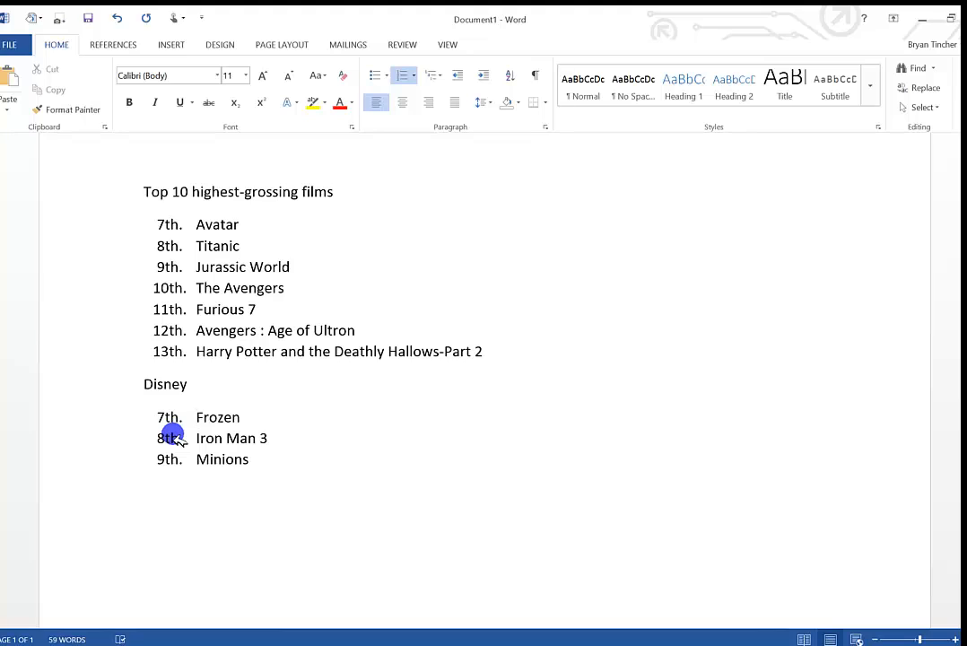
Set the numbering of the list beginning with Avatar to start at 1st.
click(170, 225)
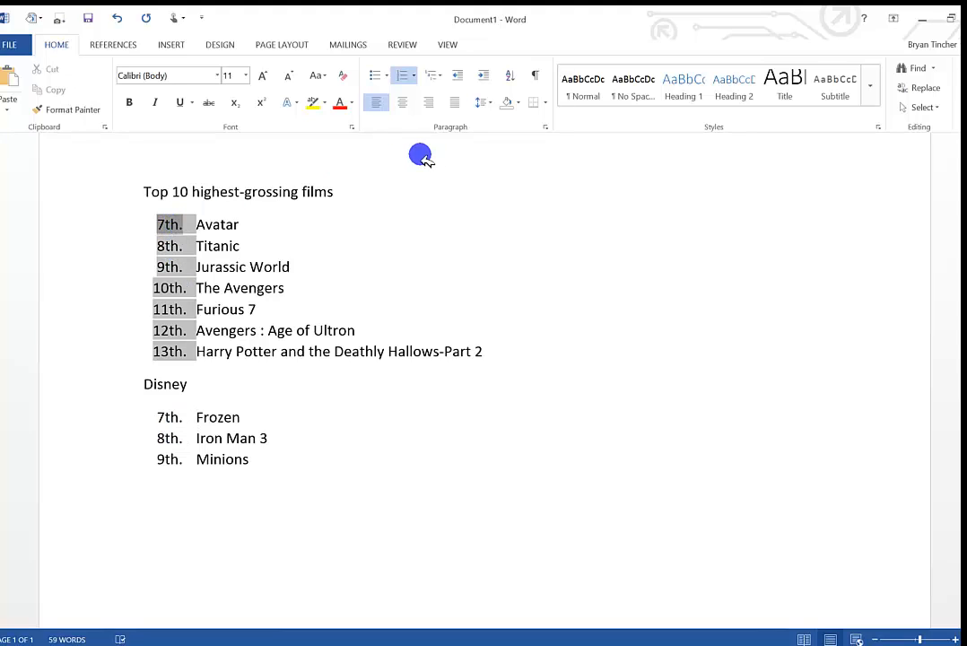
click(413, 76)
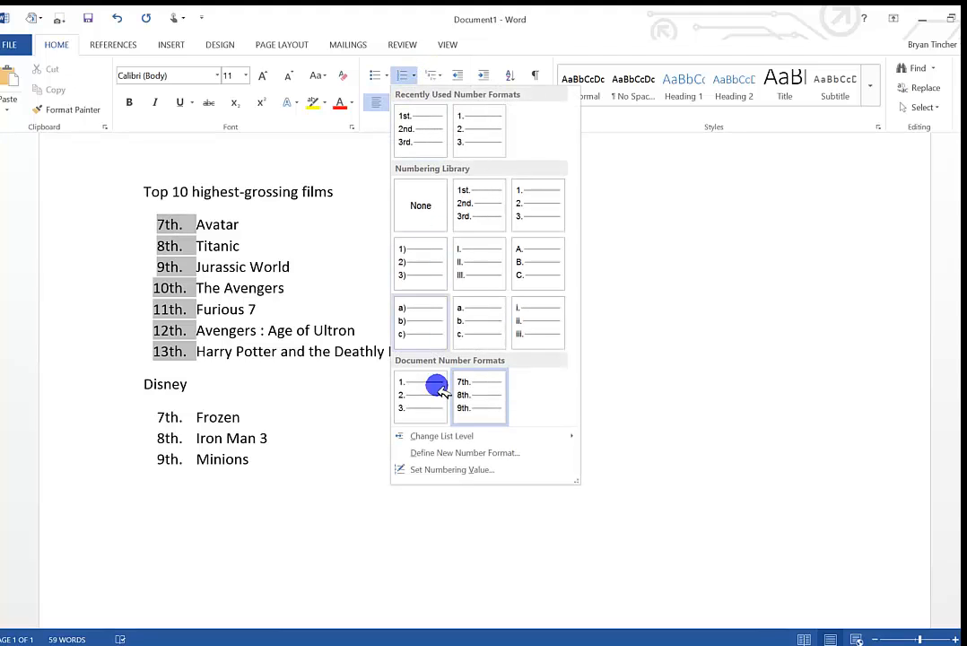
click(446, 469)
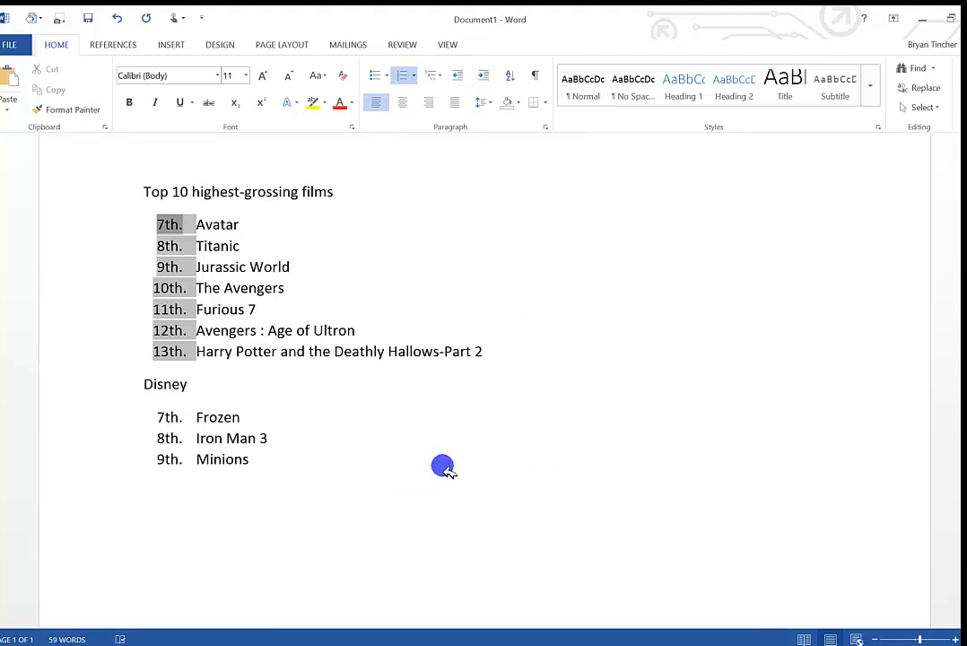
click(450, 335)
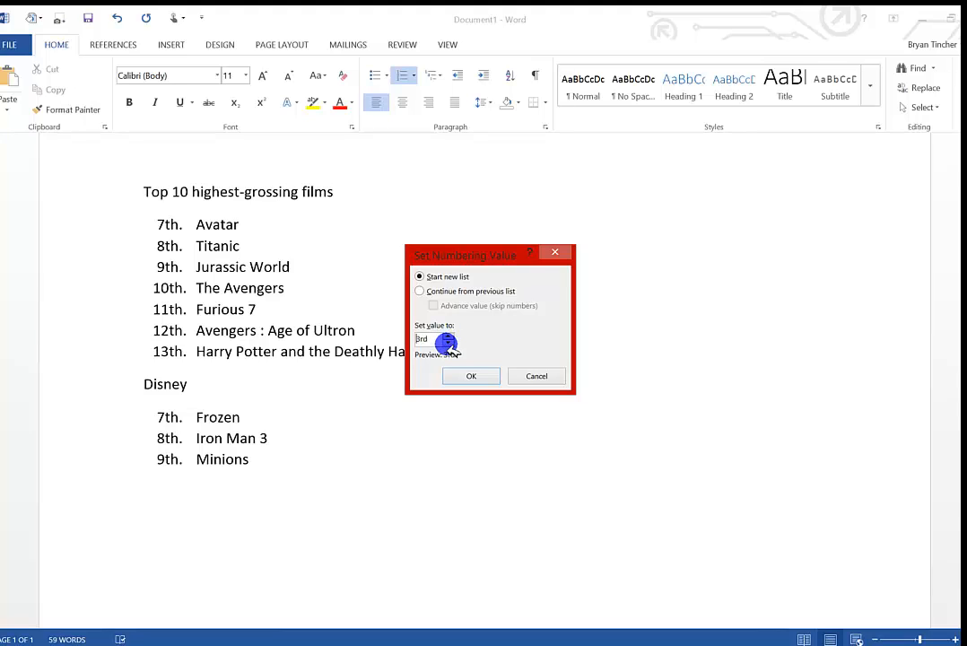
click(458, 374)
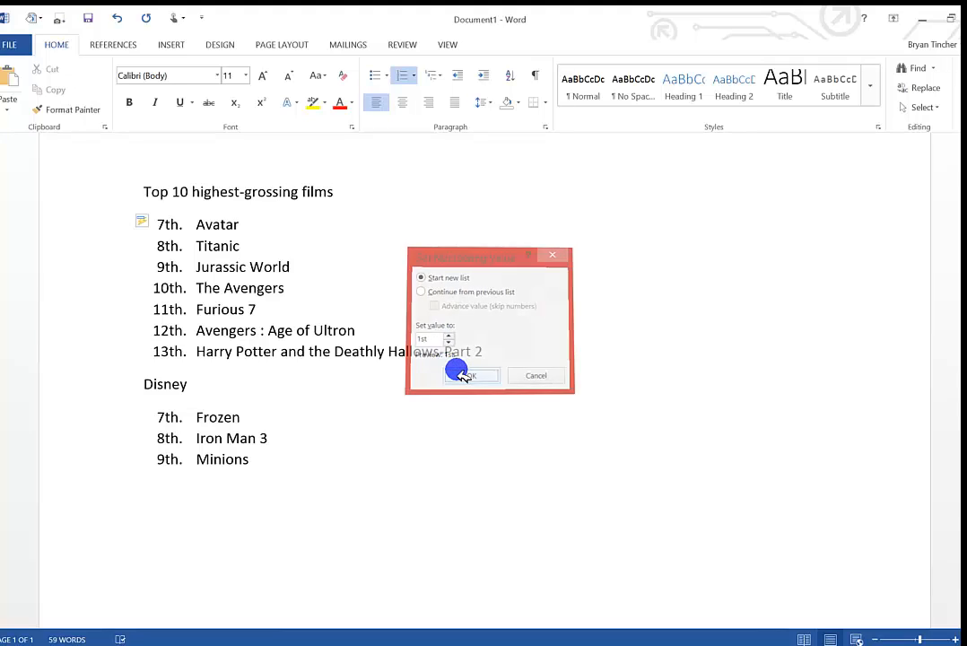
Set the numbering of the Disney list beginning with Frozen to start at 1st.
click(170, 417)
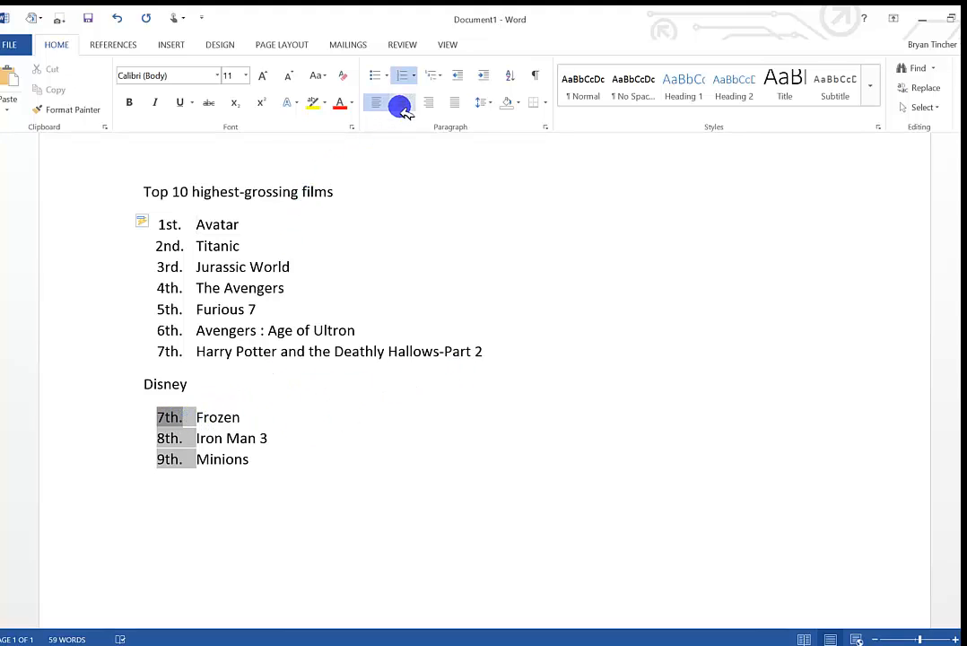
click(412, 76)
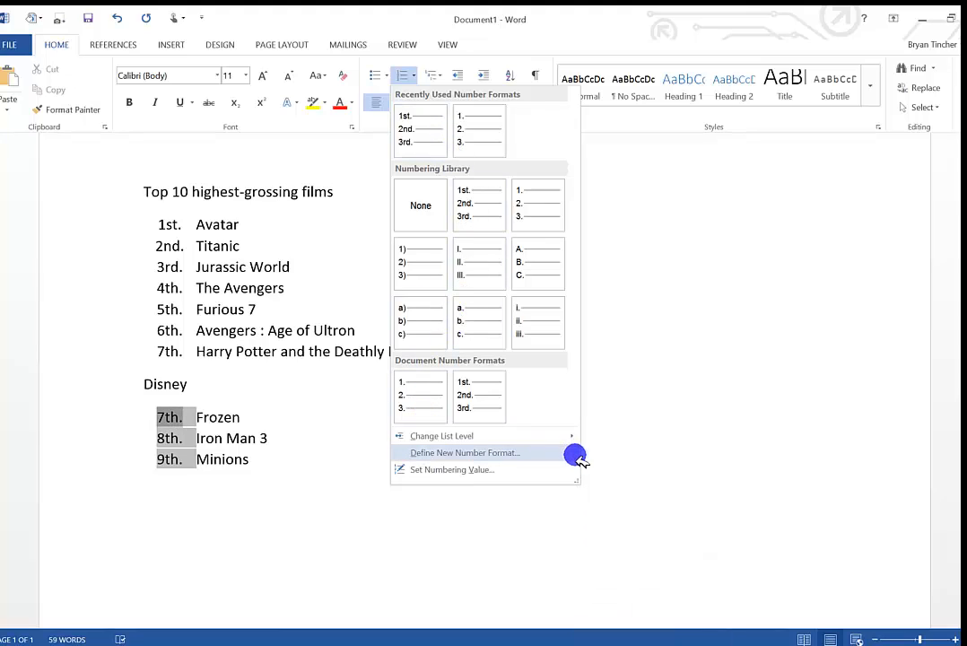
click(456, 469)
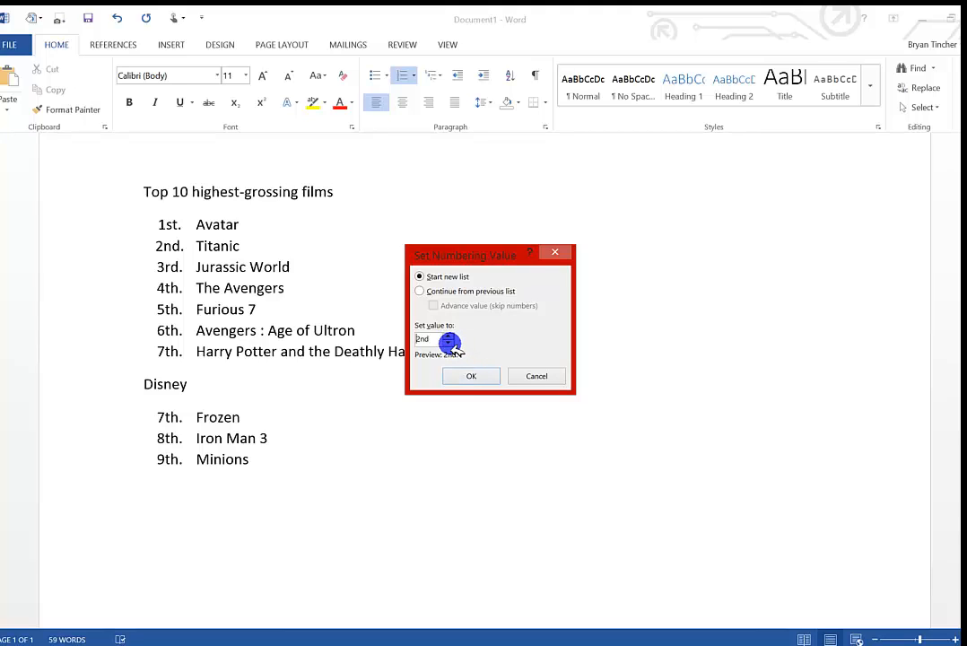
click(459, 375)
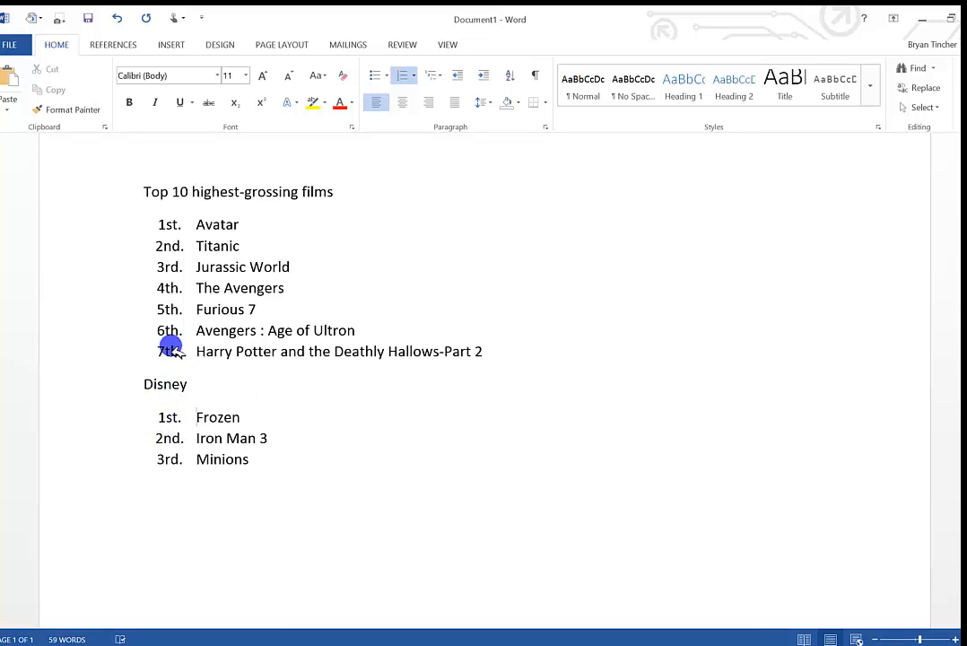
Continue the Disney films' numbering from the list above and start a new line after Minions.
right_click(173, 417)
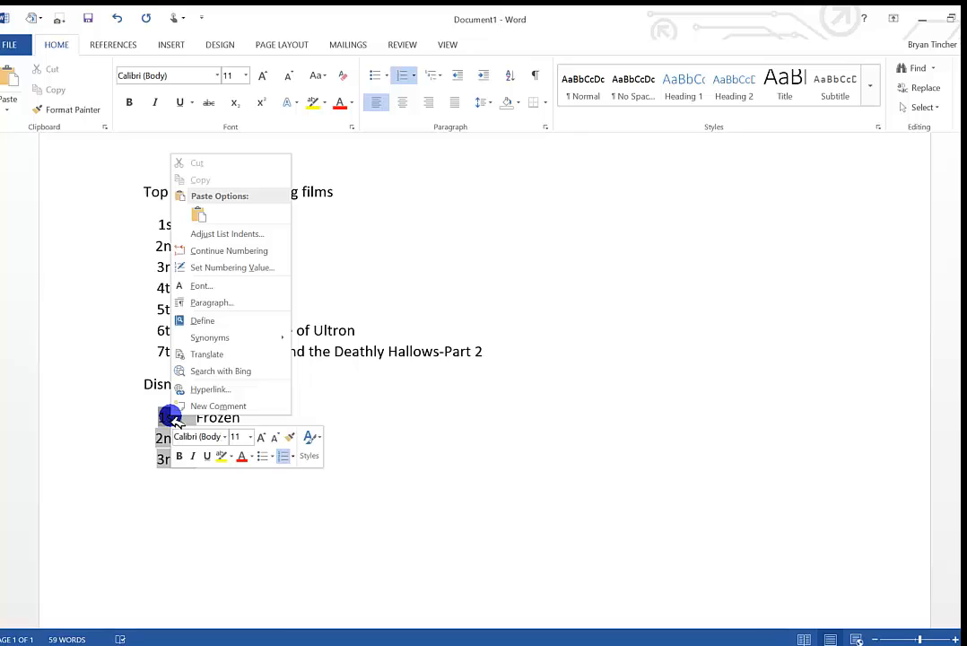
click(225, 254)
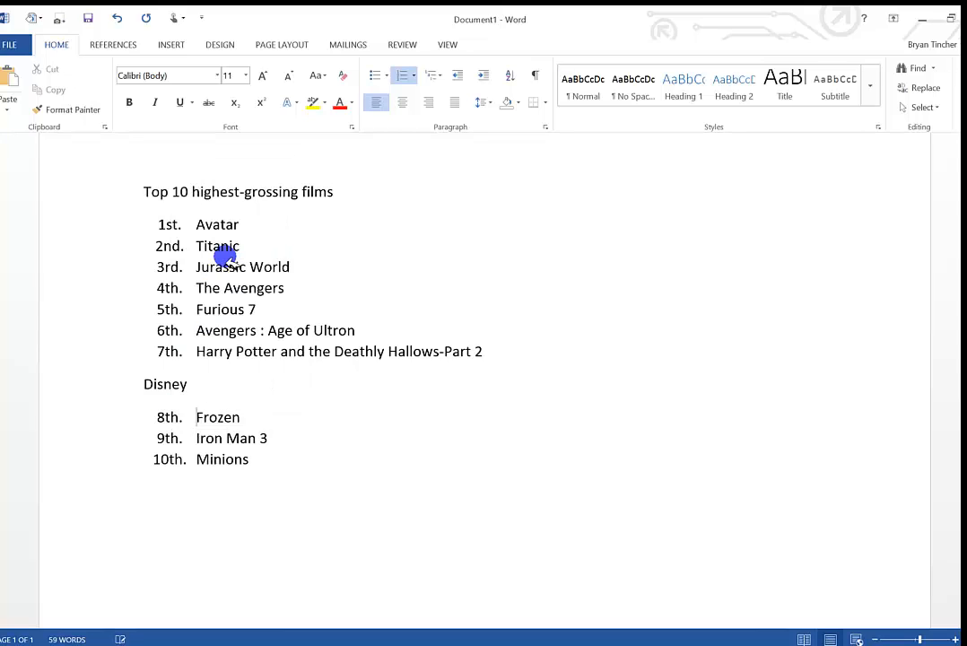
click(260, 461)
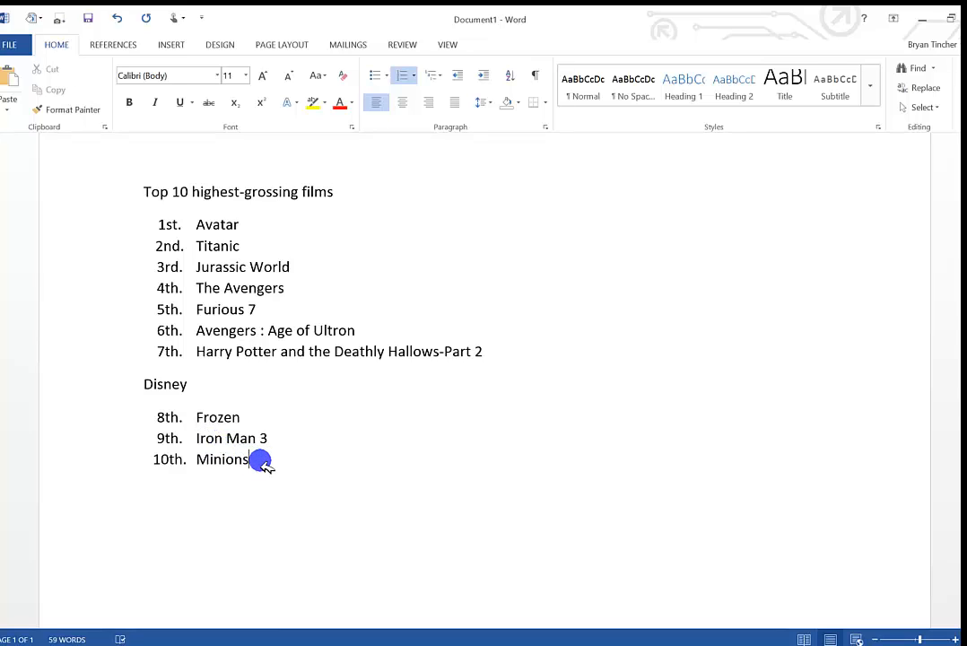
key(Return)
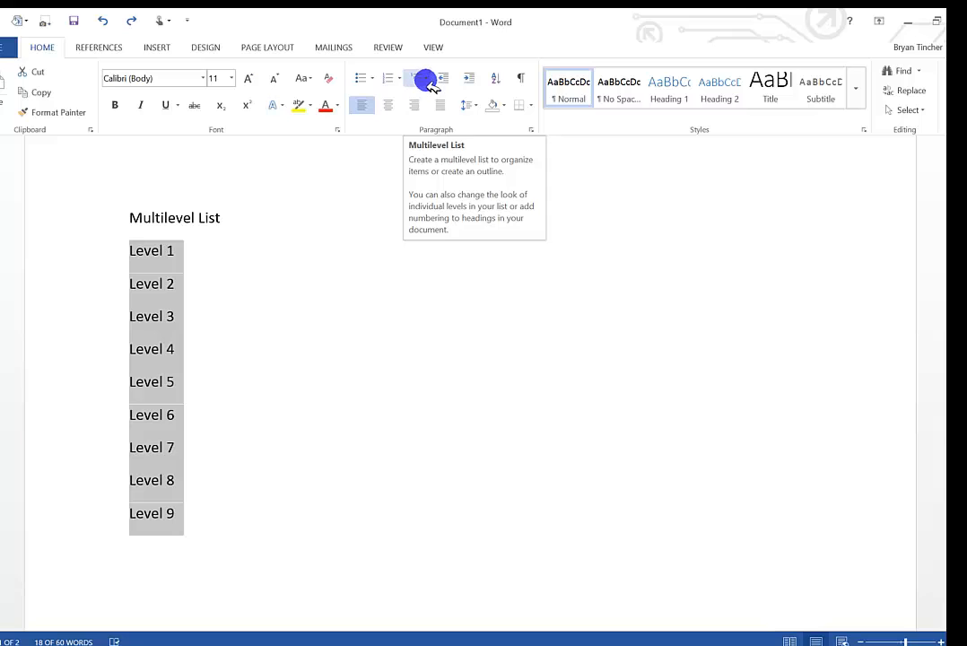
Apply the 1), a), i) multilevel list format to the selected Level 1 to Level 9 lines.
click(426, 82)
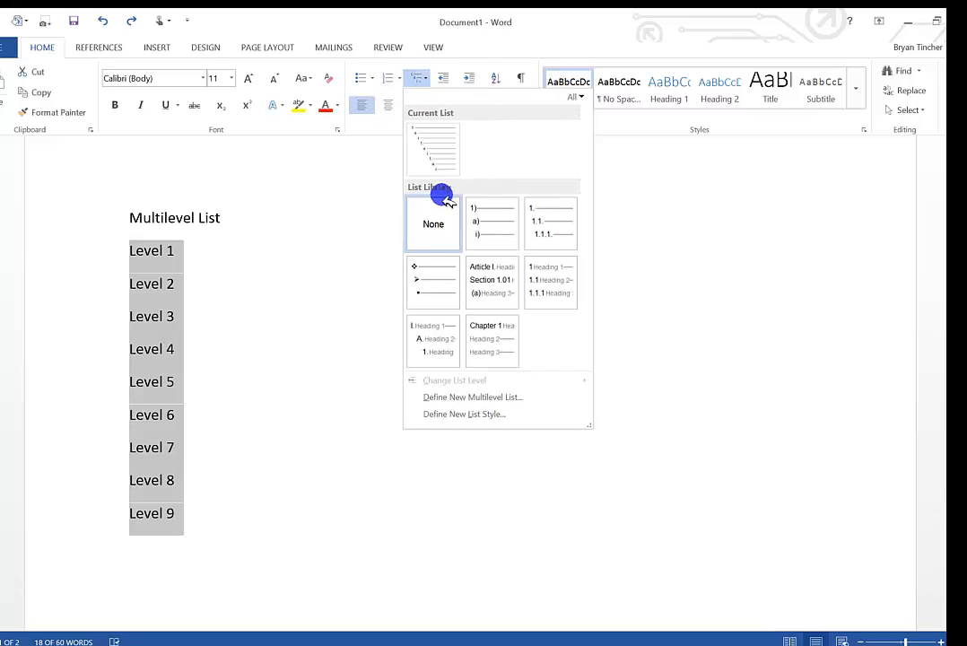
mouse_move(486, 238)
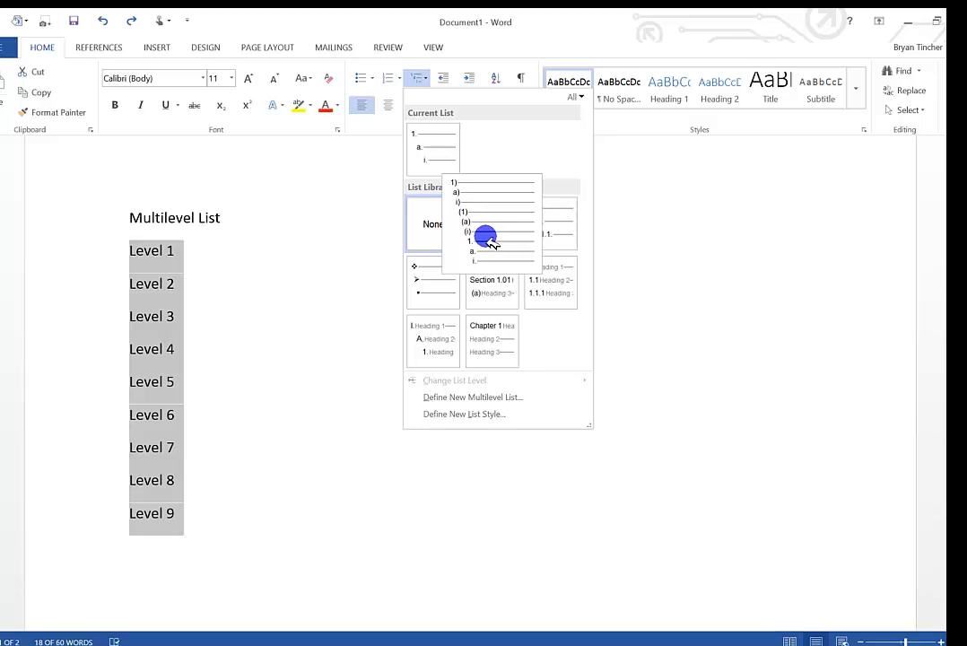
mouse_move(562, 237)
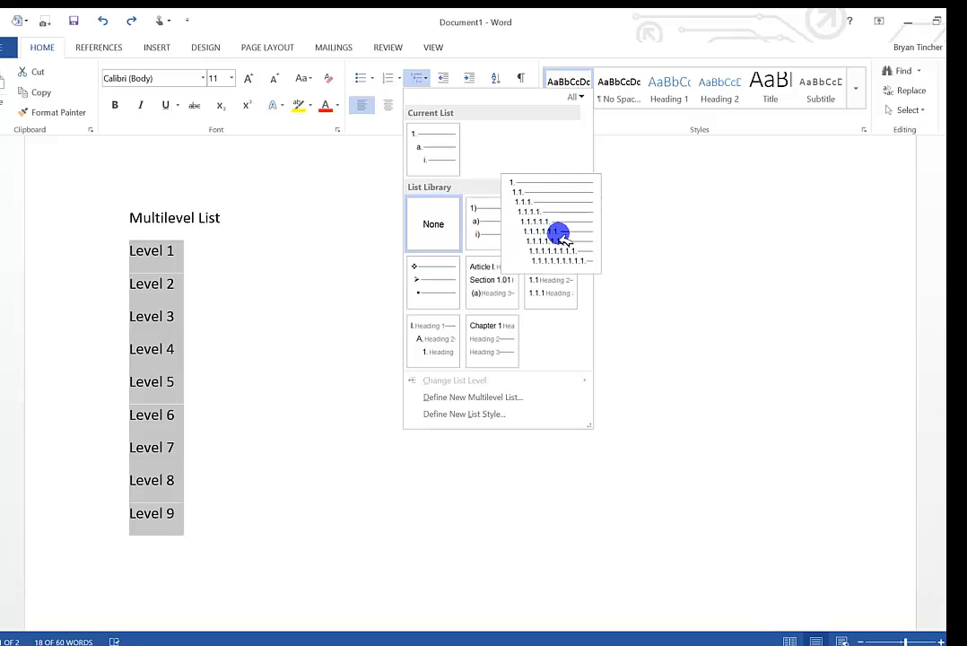
mouse_move(434, 287)
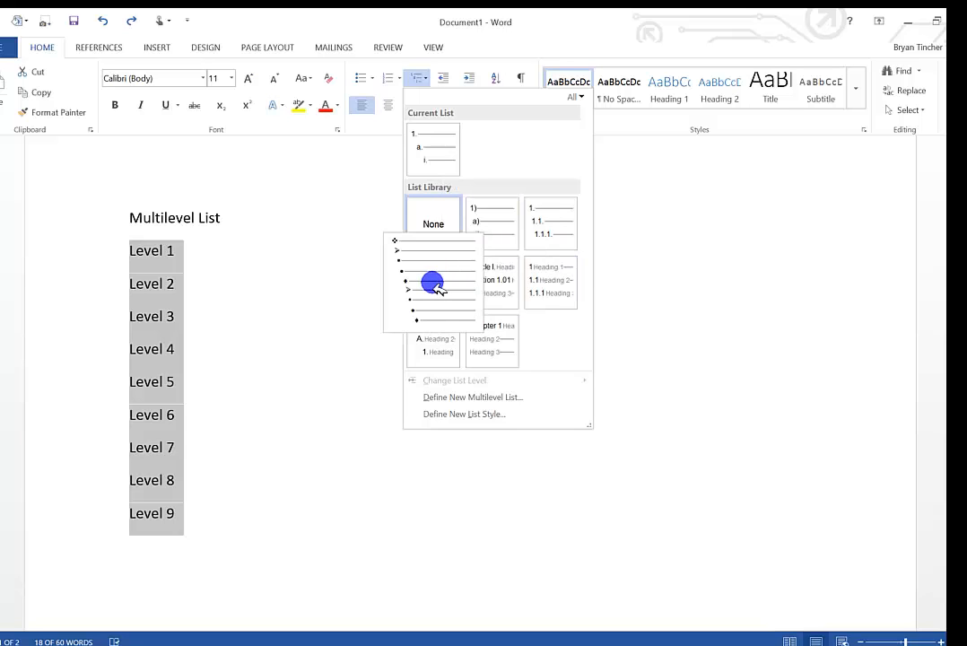
mouse_move(490, 292)
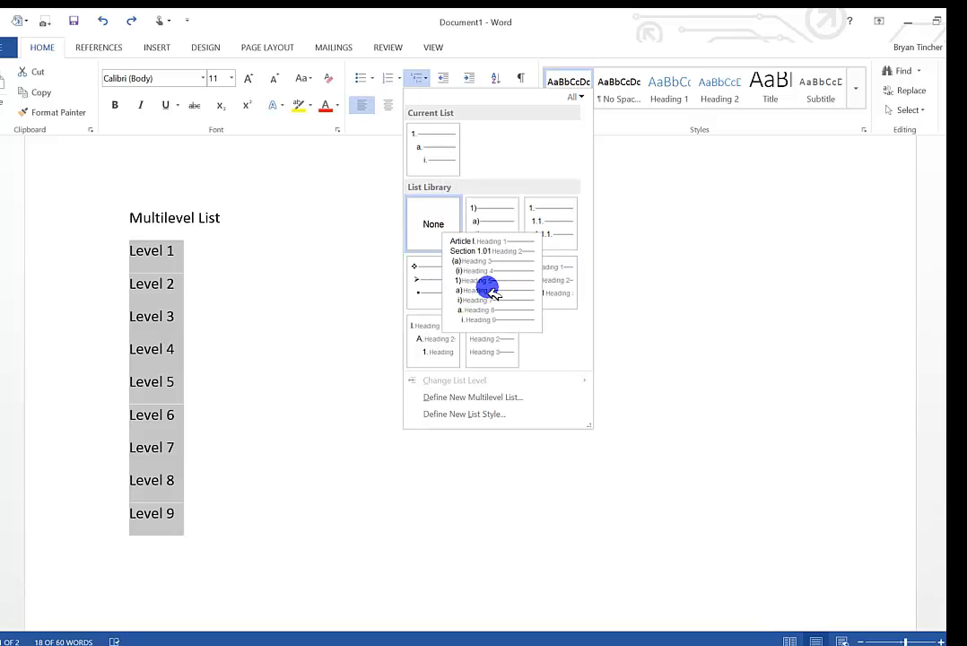
mouse_move(550, 294)
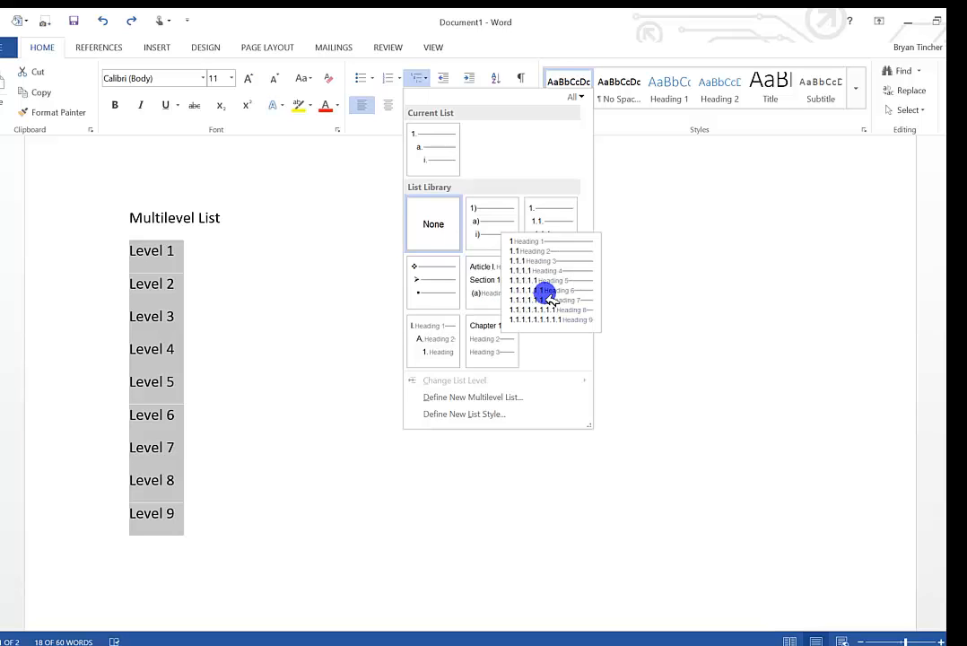
mouse_move(482, 346)
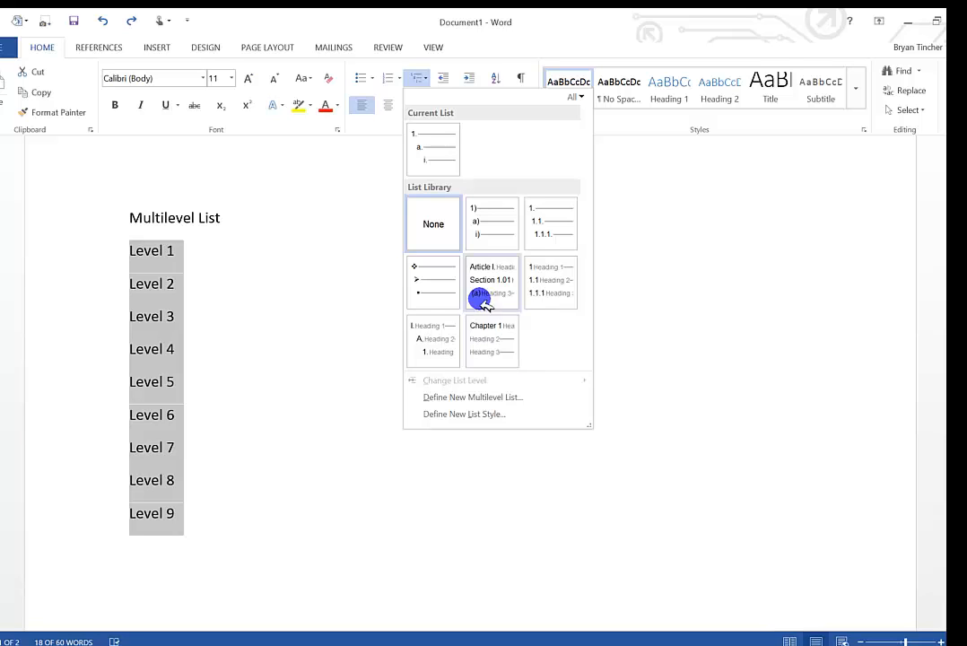
click(489, 248)
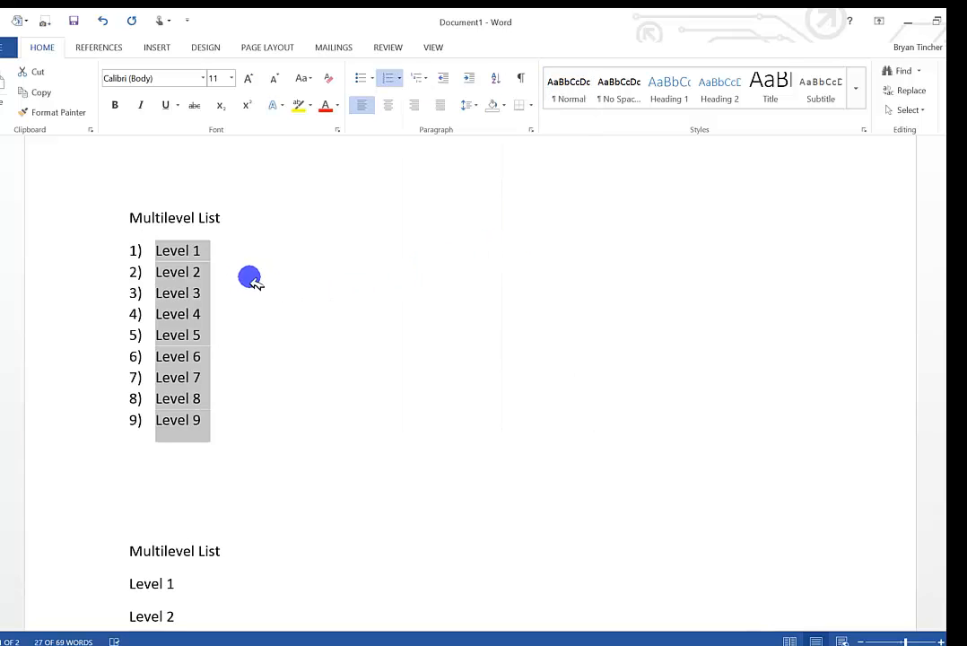
Demote Level 2 to the second list level and Level 3 to the third list level.
click(151, 271)
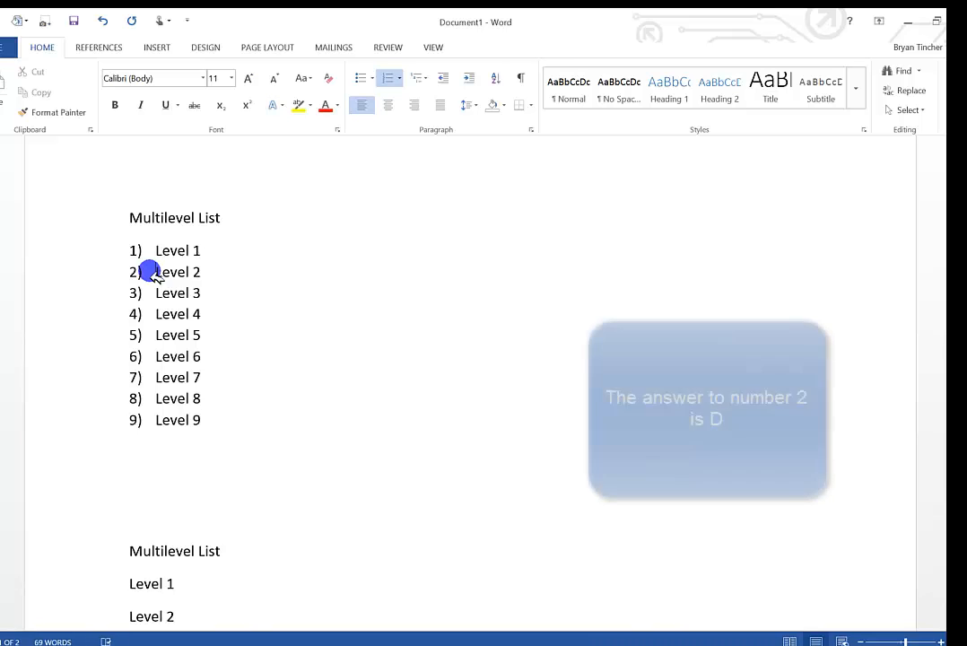
key(Tab)
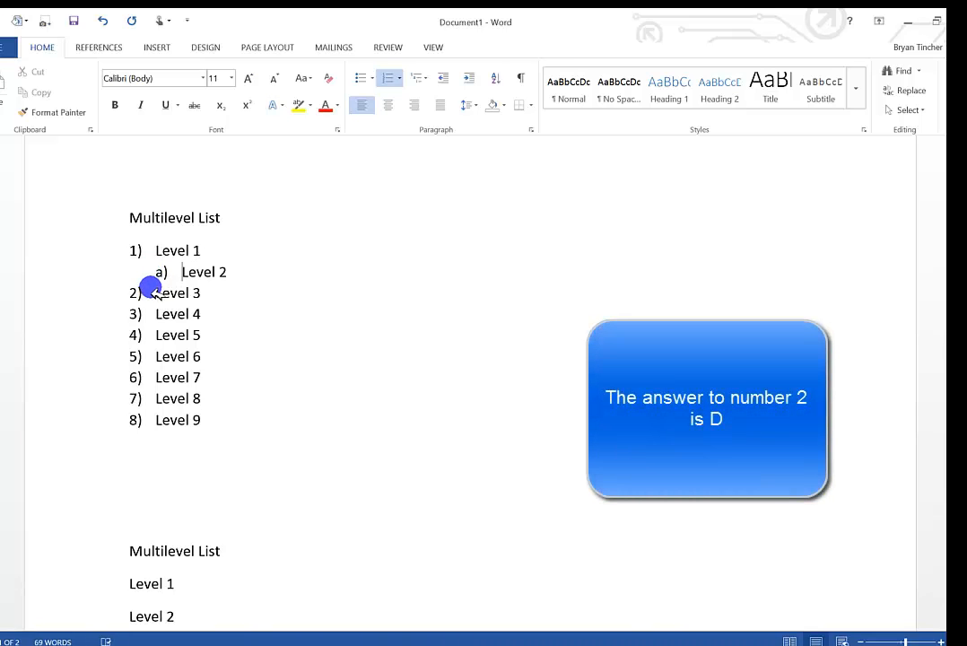
click(153, 296)
key(Tab)
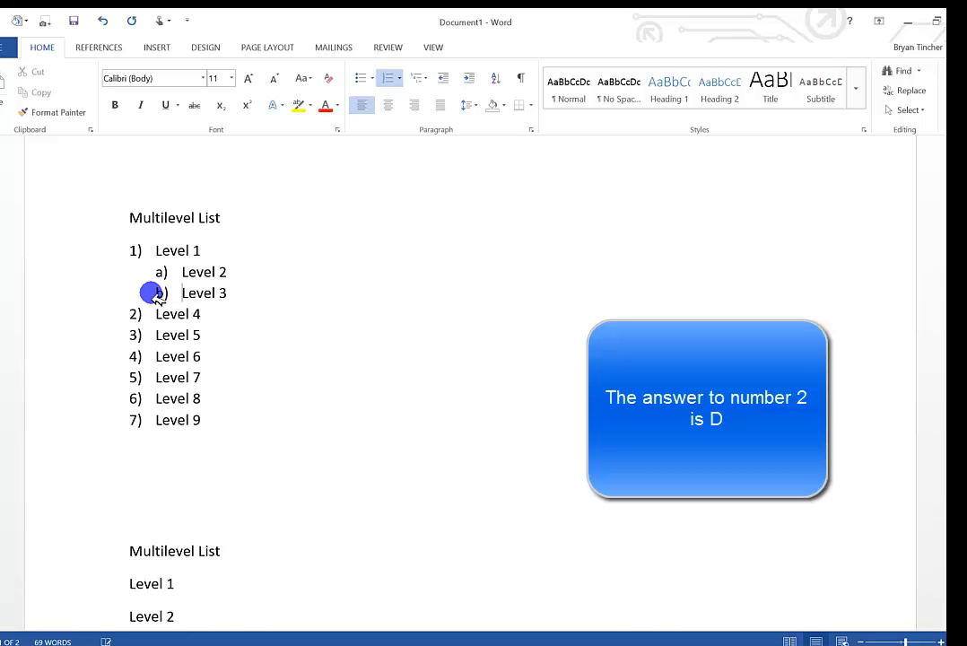
key(Tab)
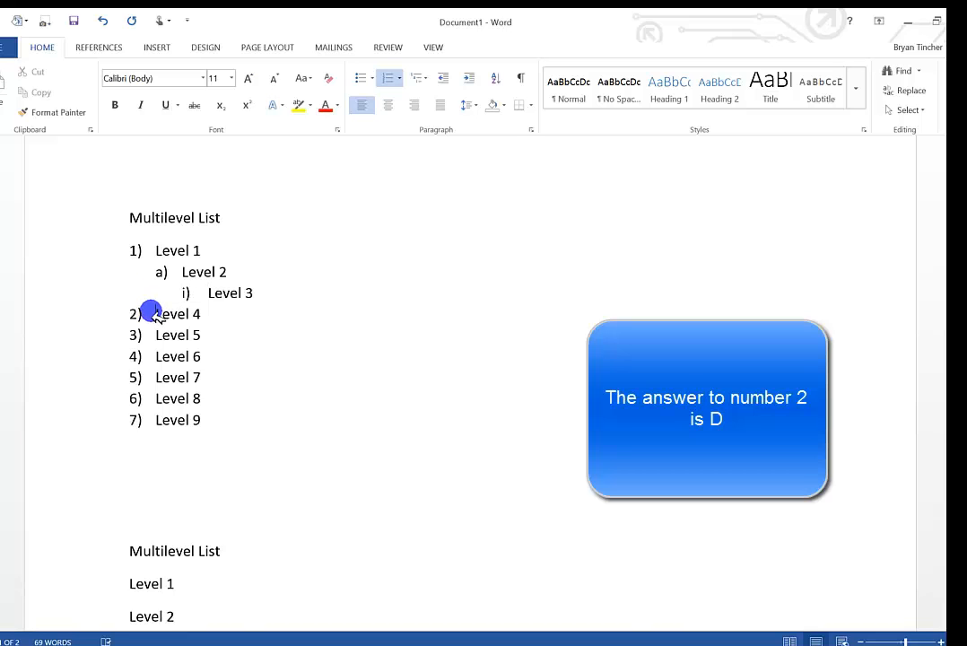
Demote Level 4 to the fourth list level and Level 5 to the fifth list level.
click(153, 313)
key(Tab)
key(Tab)
key(Tab)
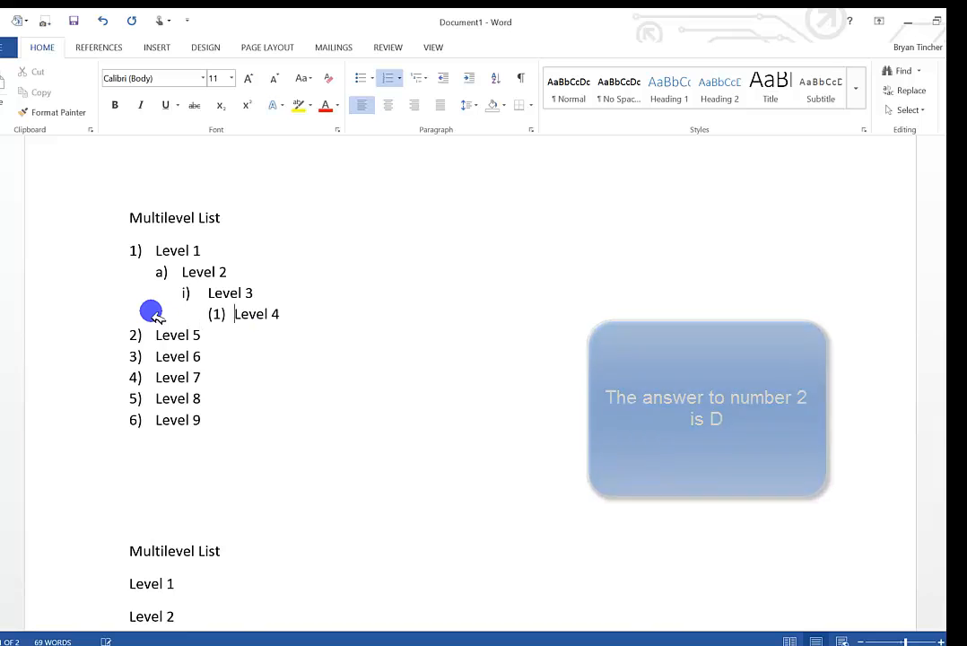
click(154, 335)
key(Tab)
key(Tab)
key(Tab)
key(Tab)
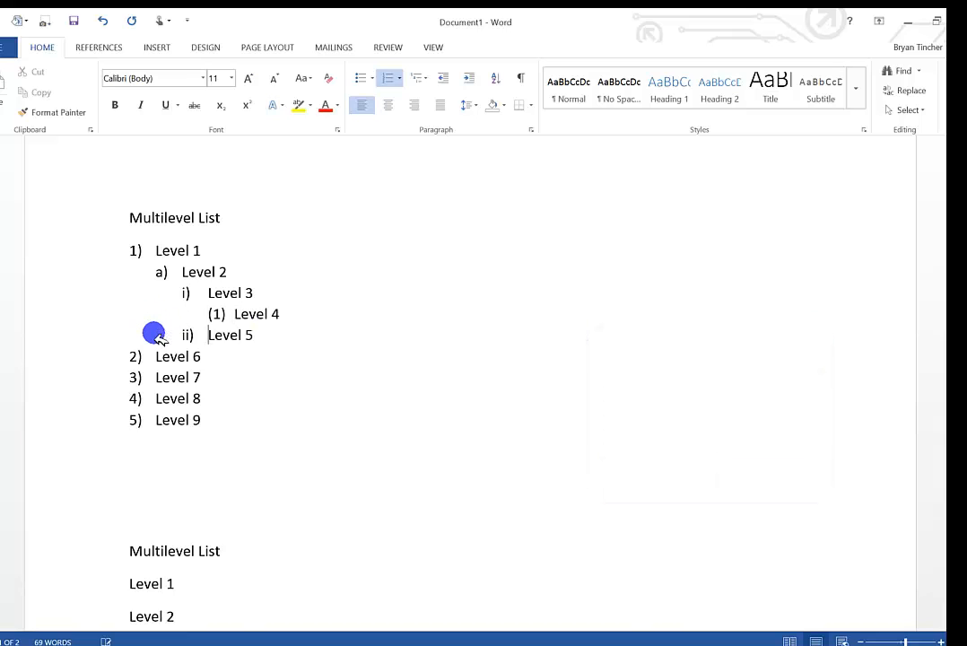
key(Tab)
key(Tab)
key(Tab)
key(Tab)
key(Tab)
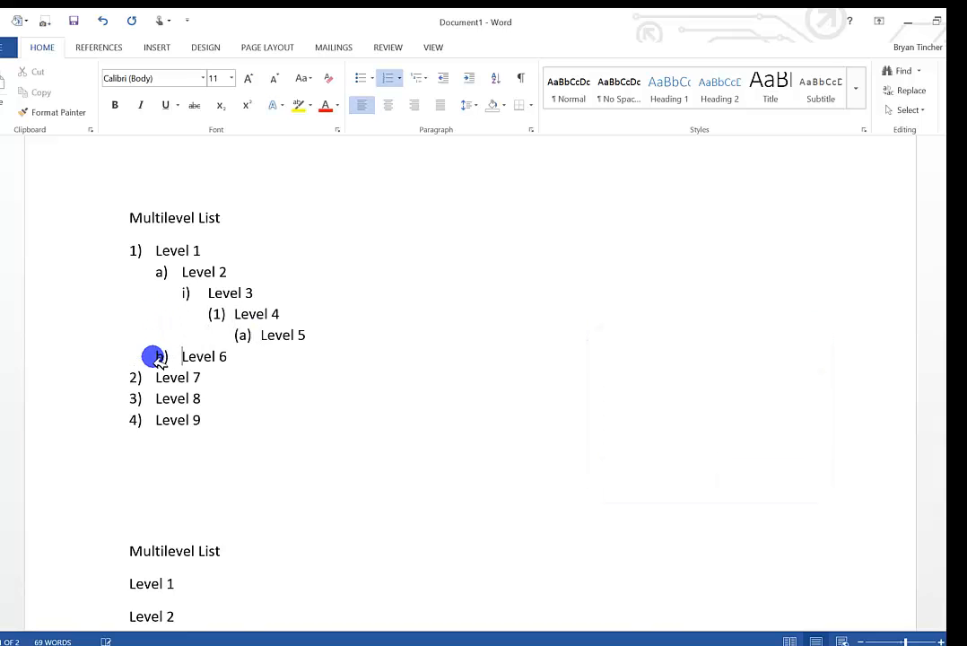
Demote Level 6 to the sixth list level and Level 7 to the seventh list level.
click(154, 376)
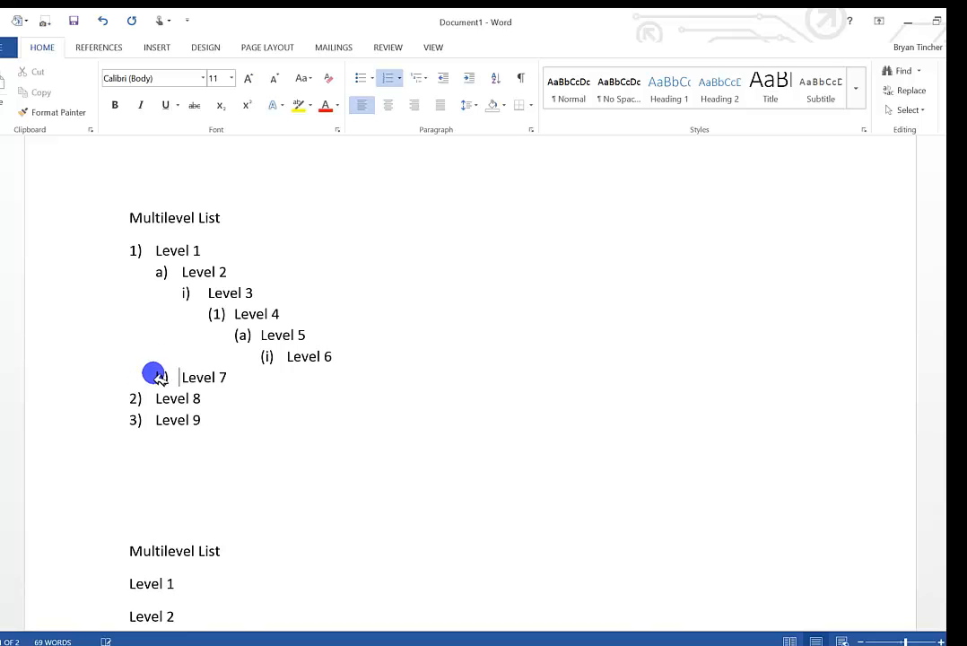
key(Tab)
key(Tab)
key(Tab)
key(Tab)
key(Tab)
key(Tab)
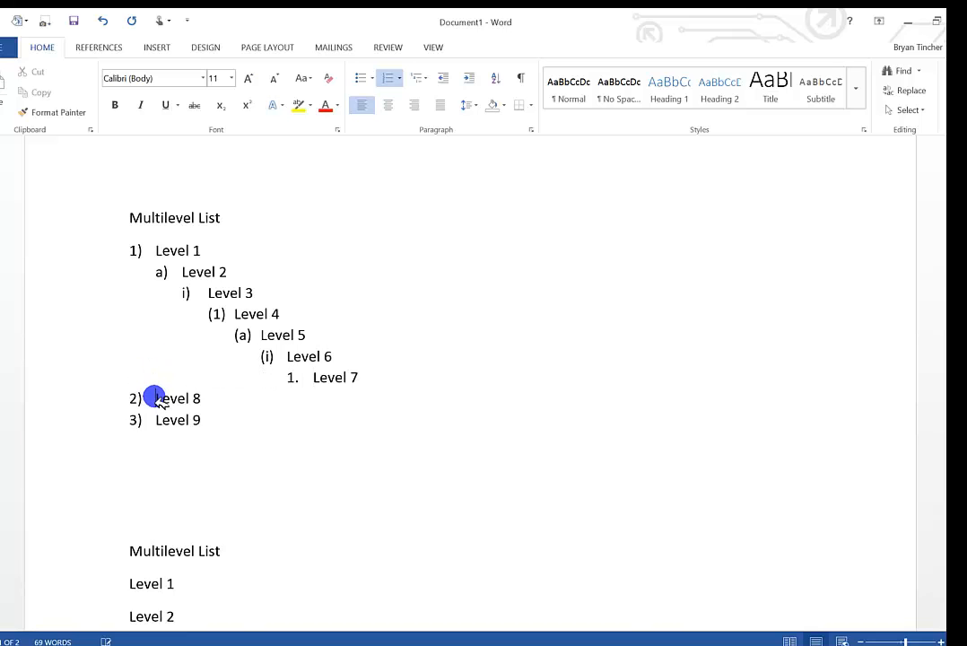
Demote Level 8 to the eighth list level and Level 9 to the ninth list level.
key(Tab)
key(Tab)
key(Tab)
key(Tab)
key(Tab)
key(Tab)
key(Tab)
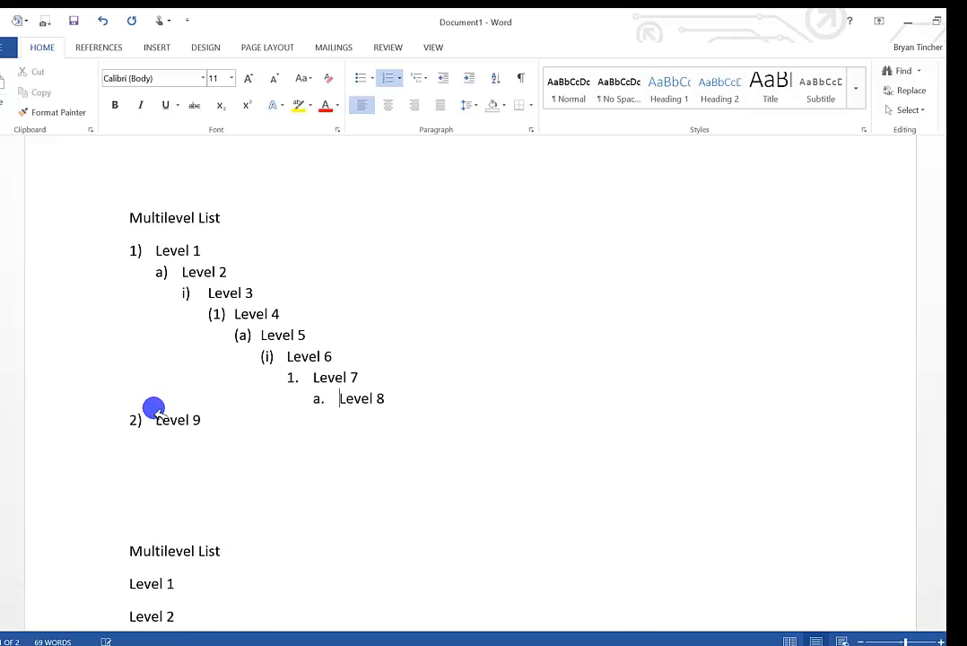
click(154, 419)
key(Tab)
key(Tab)
key(Tab)
key(Tab)
key(Tab)
key(Tab)
key(Tab)
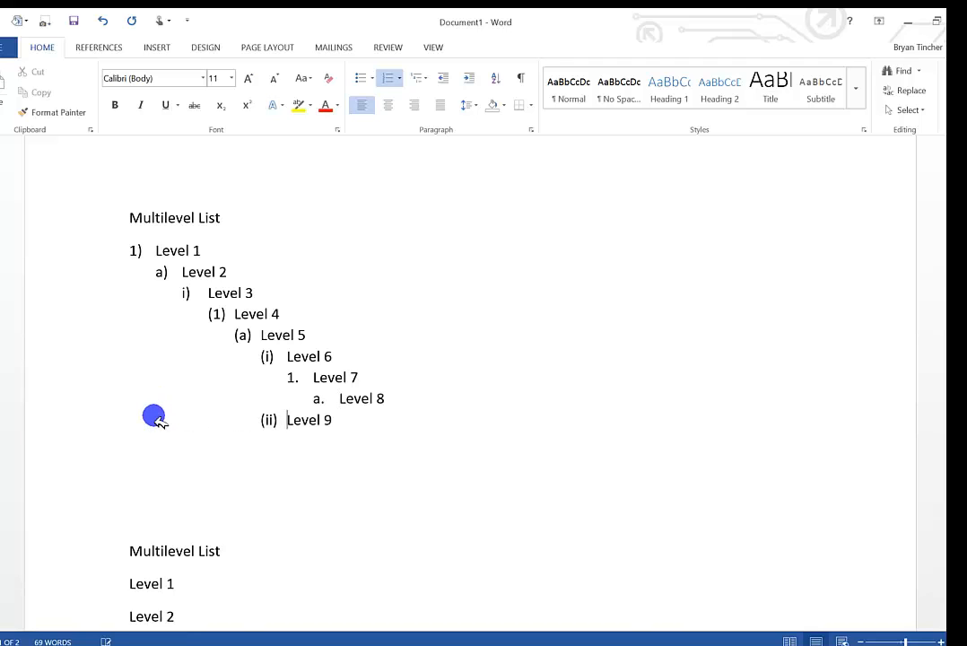
key(Tab)
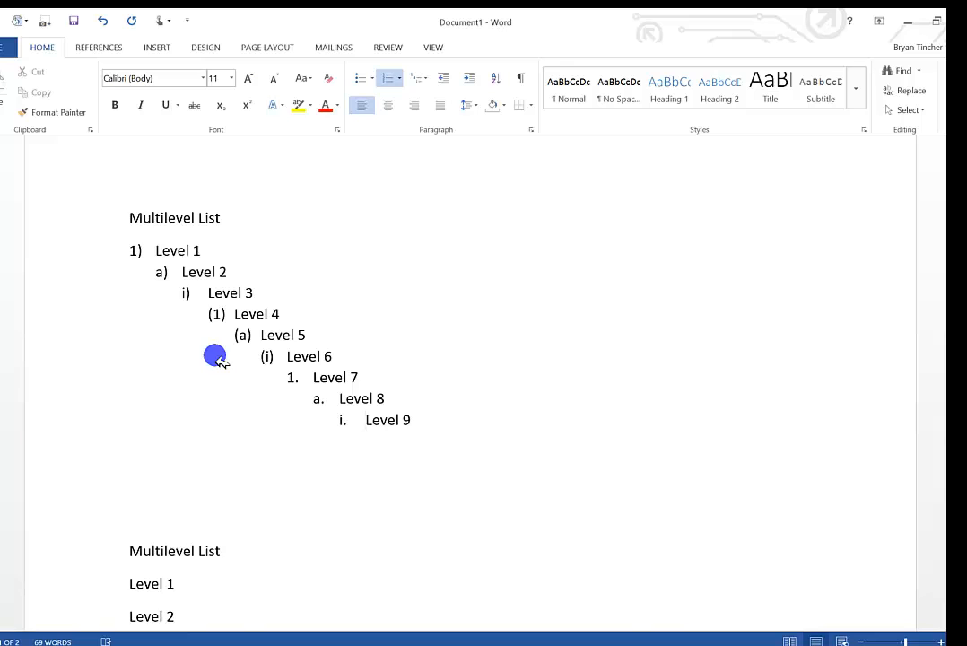
Define a new multilevel list in the 1), a), i) format for the Level 1 to Level 9 lines under the second Multilevel List heading.
scroll(216, 357, down, 8)
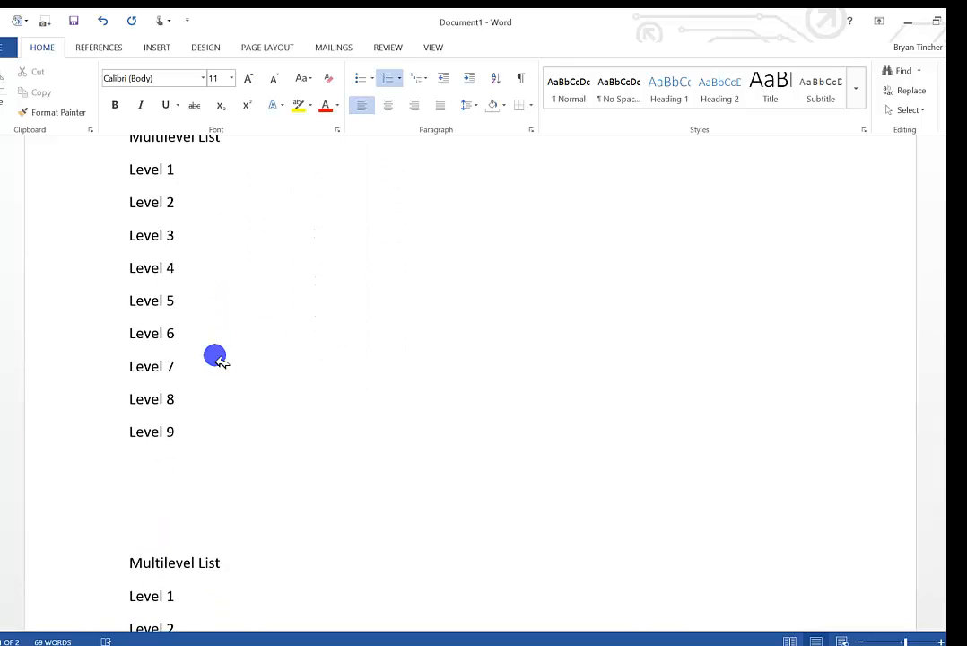
scroll(216, 357, up, 1)
drag(184, 487, 137, 231)
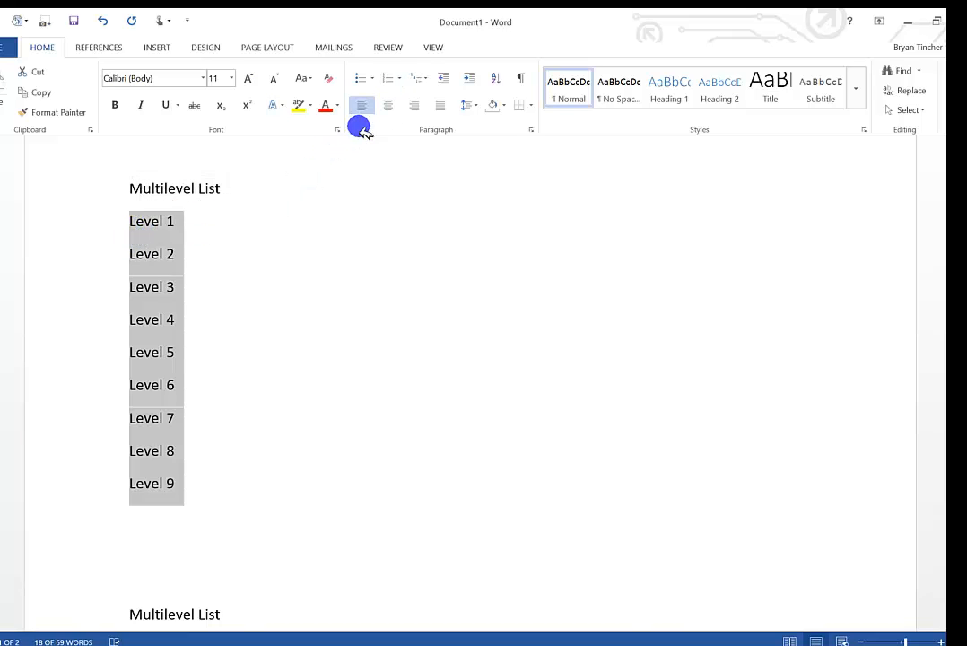
click(429, 79)
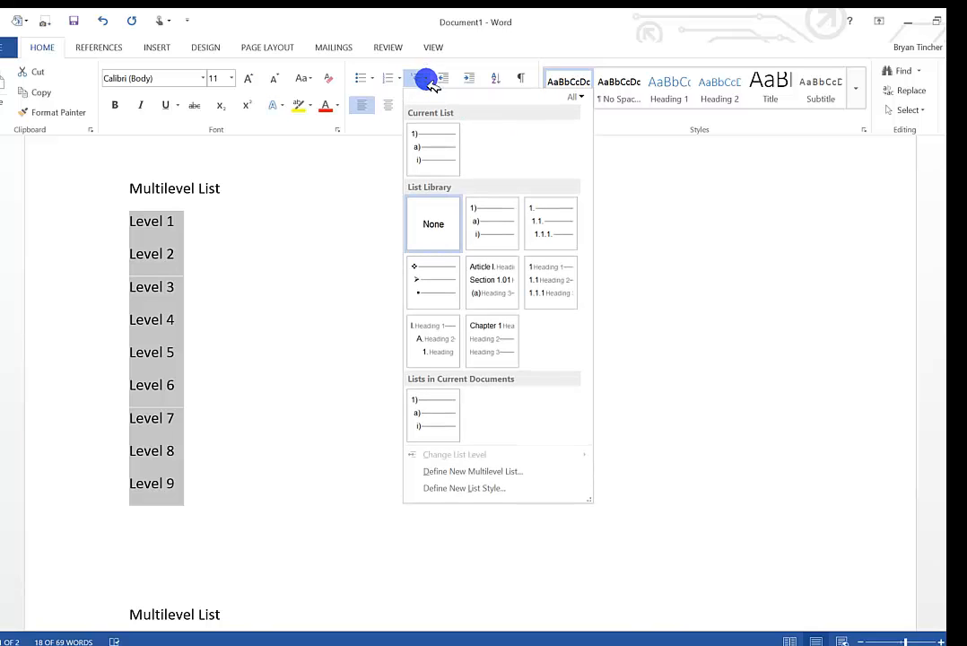
mouse_move(451, 435)
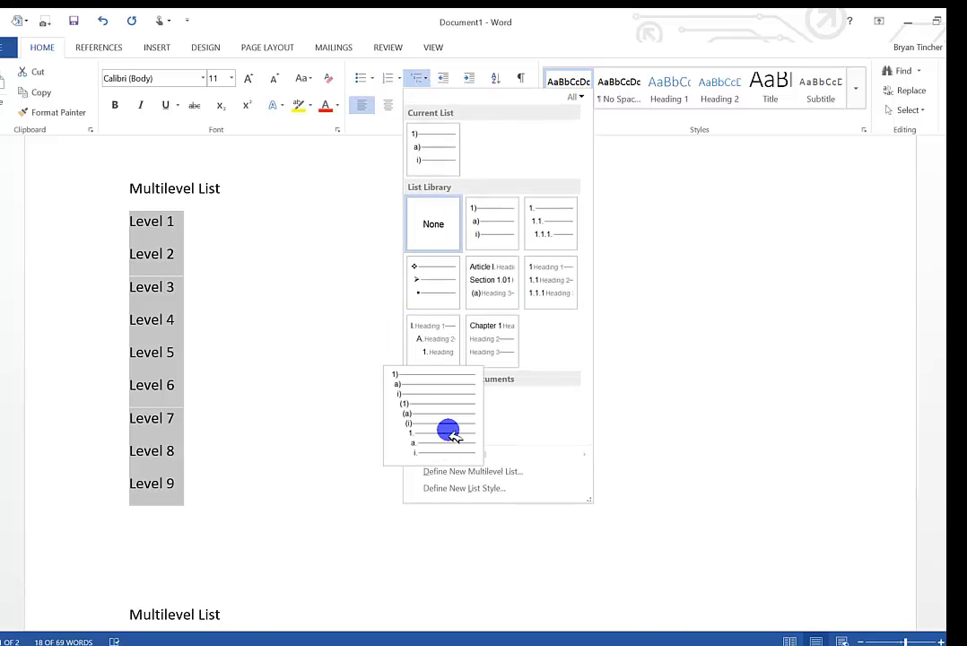
click(456, 479)
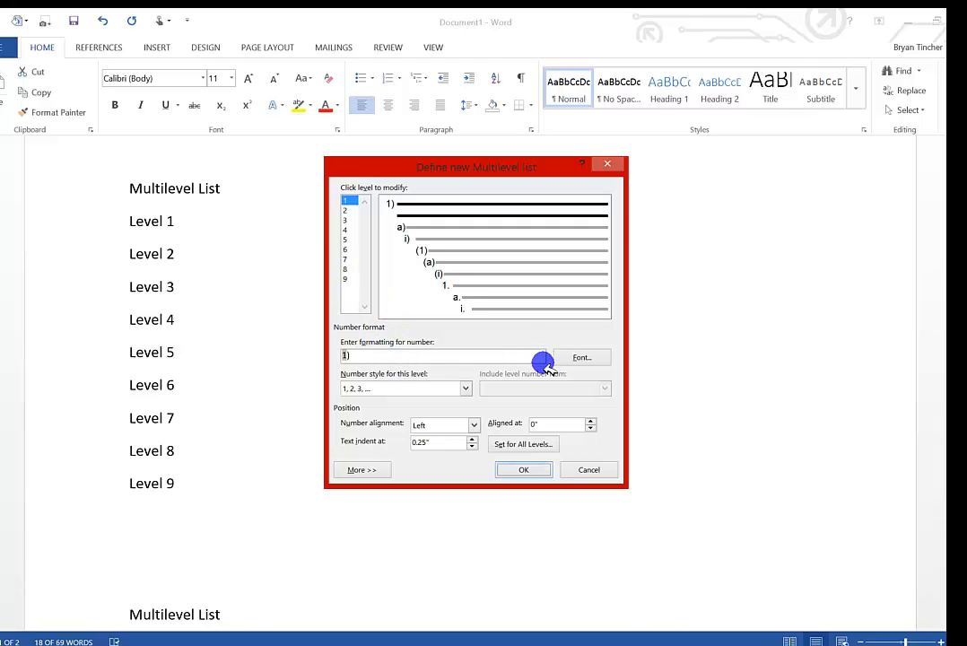
click(525, 470)
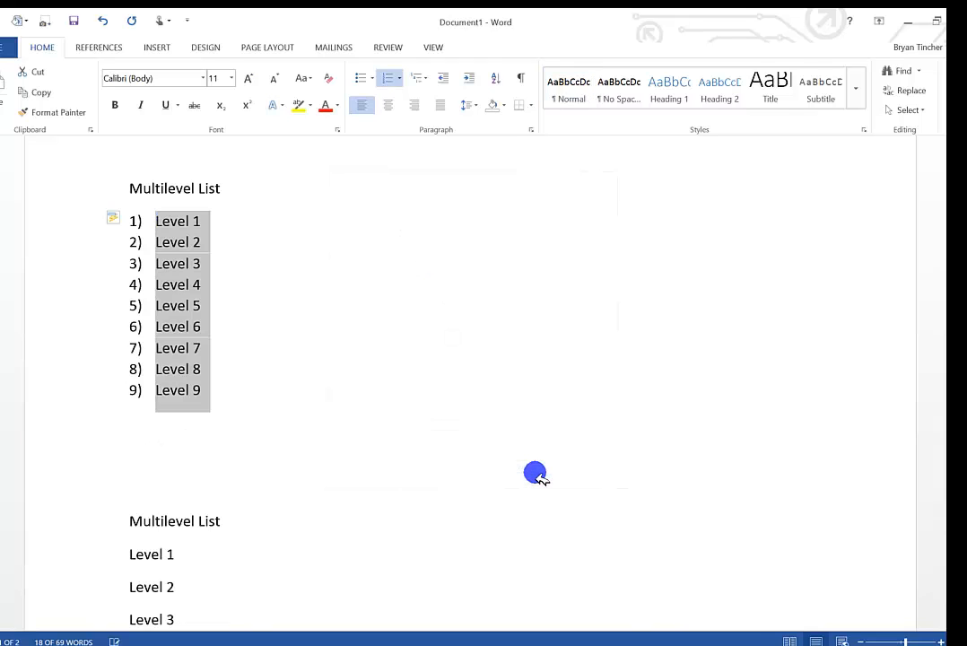
Start defining a new list style for the second multilevel list, with formatting applied to the 1st level.
click(397, 79)
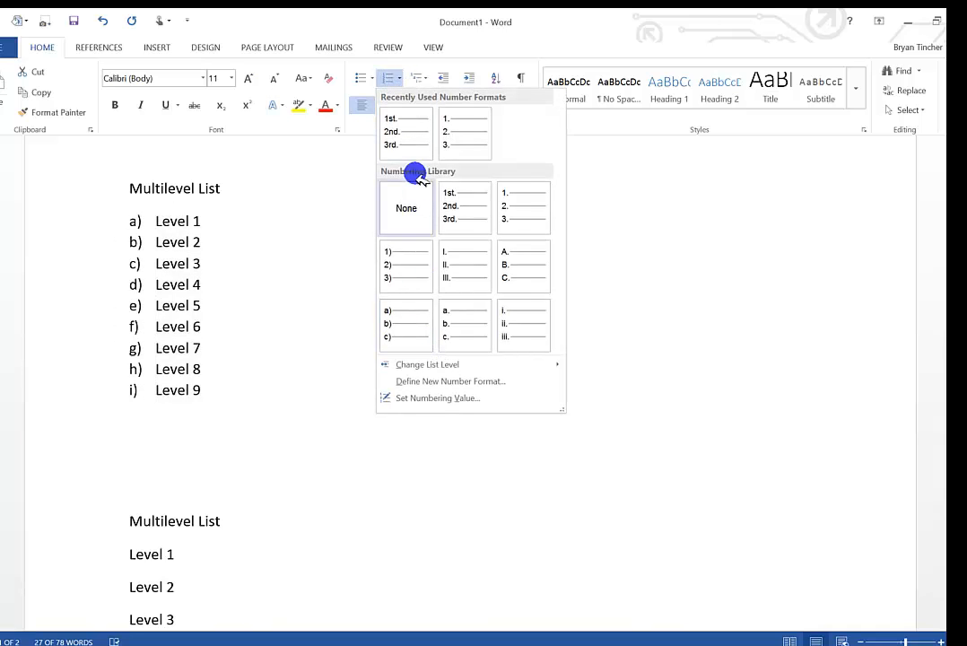
click(428, 80)
click(430, 81)
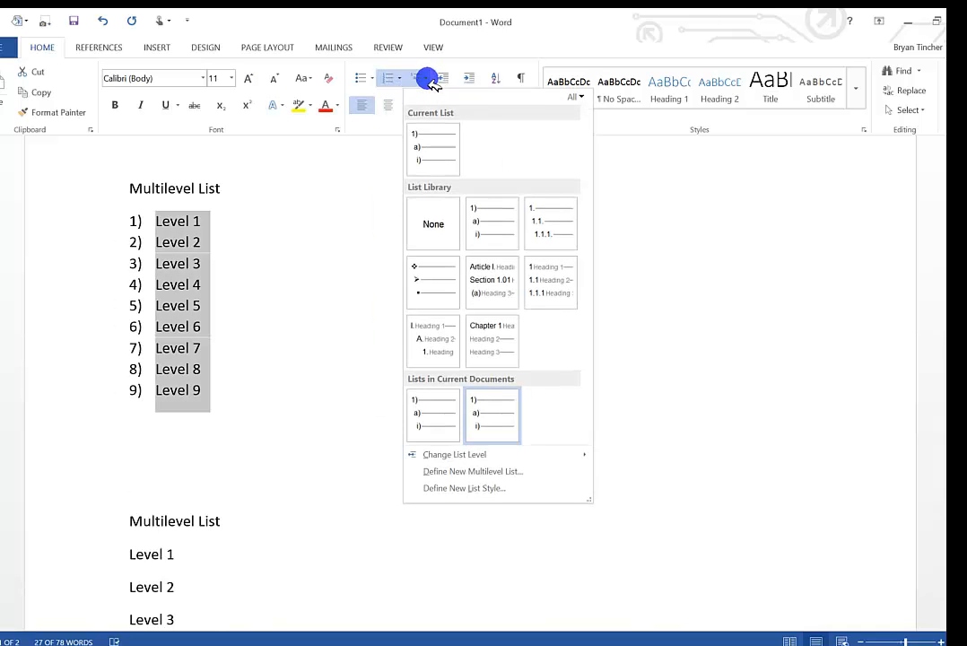
click(463, 488)
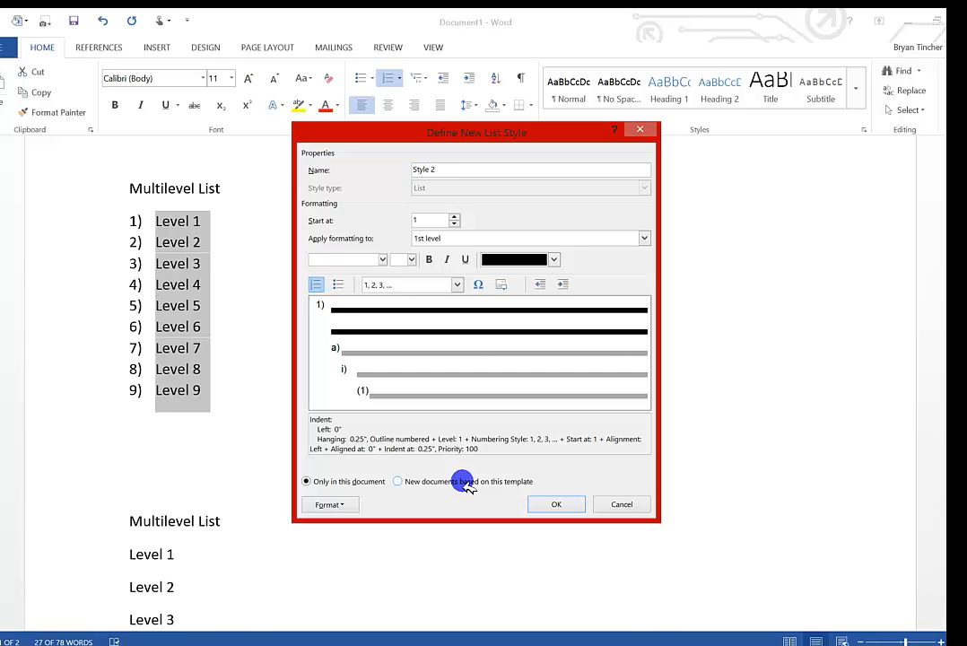
click(428, 237)
click(644, 238)
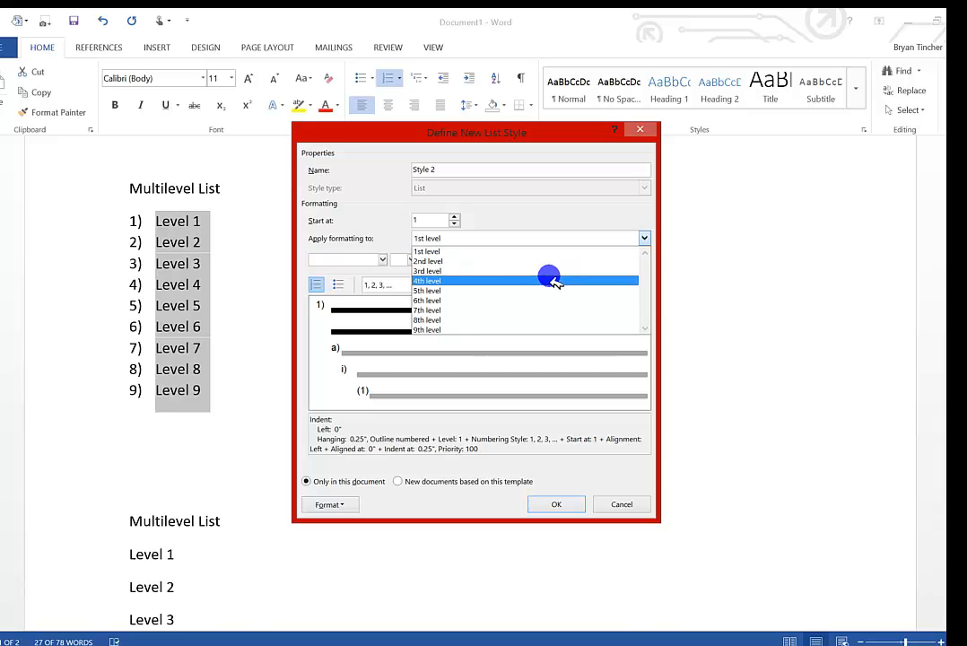
click(458, 249)
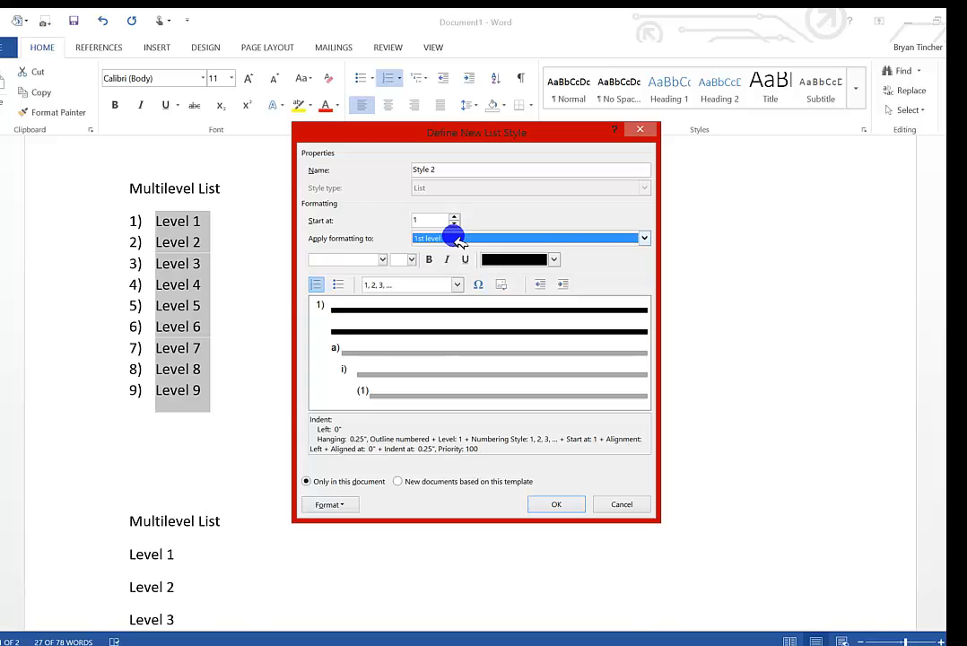
Format the list style's 1st level numbers in Baskerville Old Face, Dark Red, with the I, II, III numbering style.
click(382, 259)
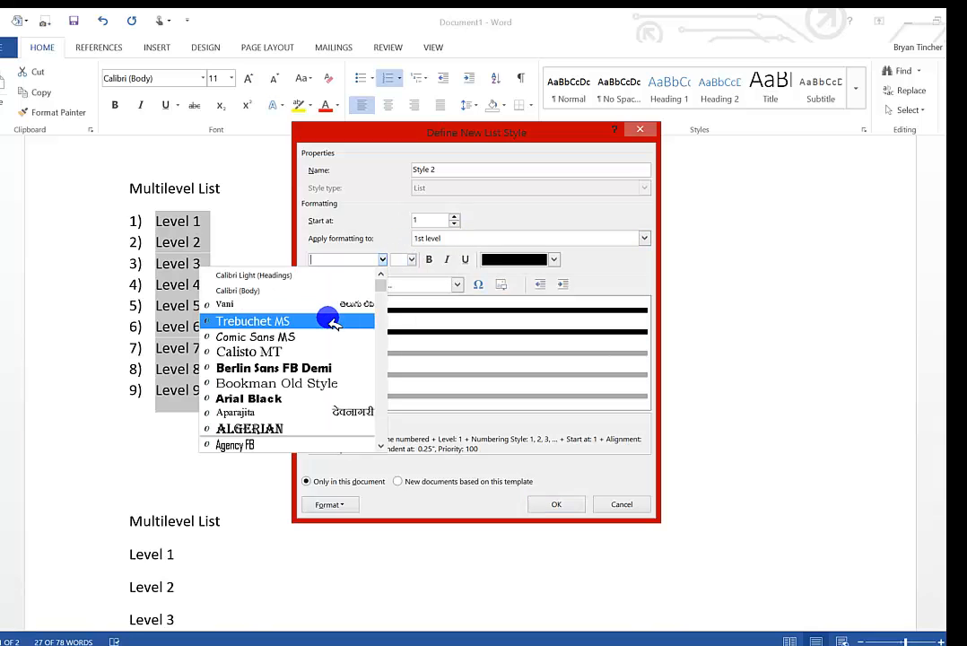
scroll(317, 357, down, 5)
scroll(317, 358, down, 2)
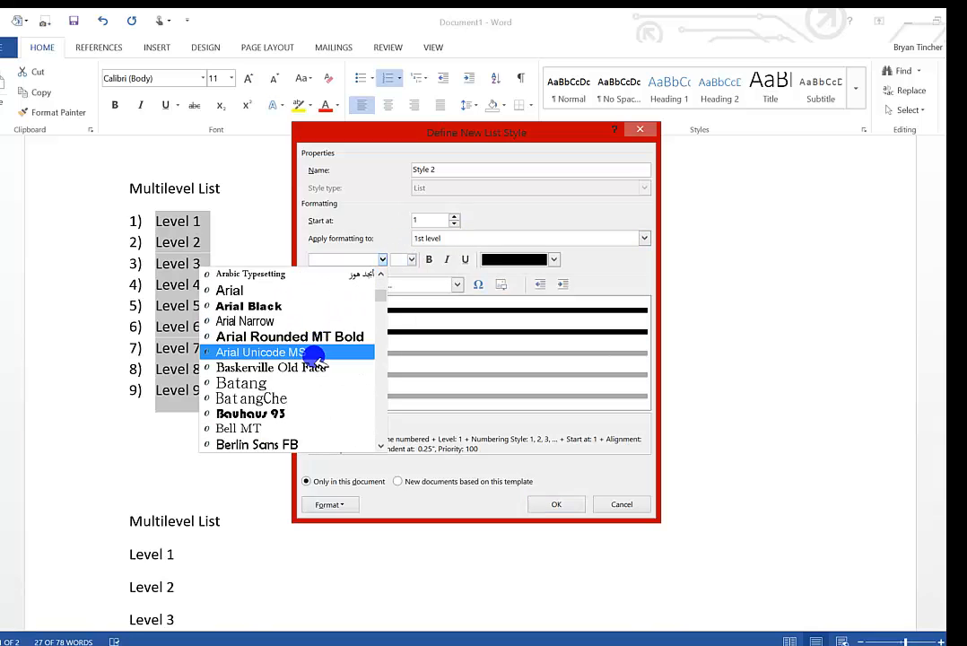
click(364, 369)
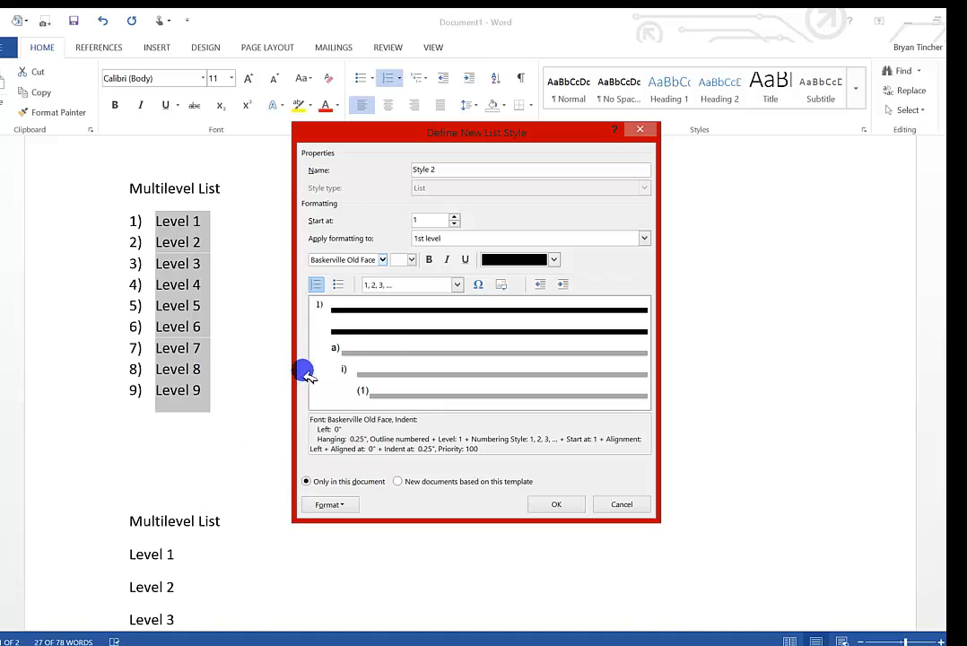
click(553, 259)
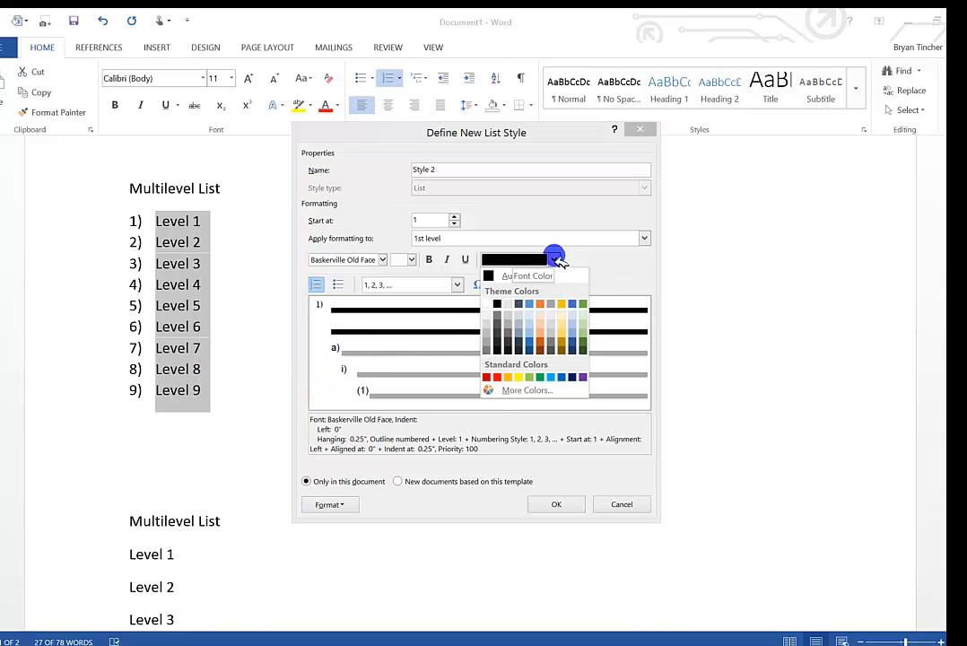
click(486, 376)
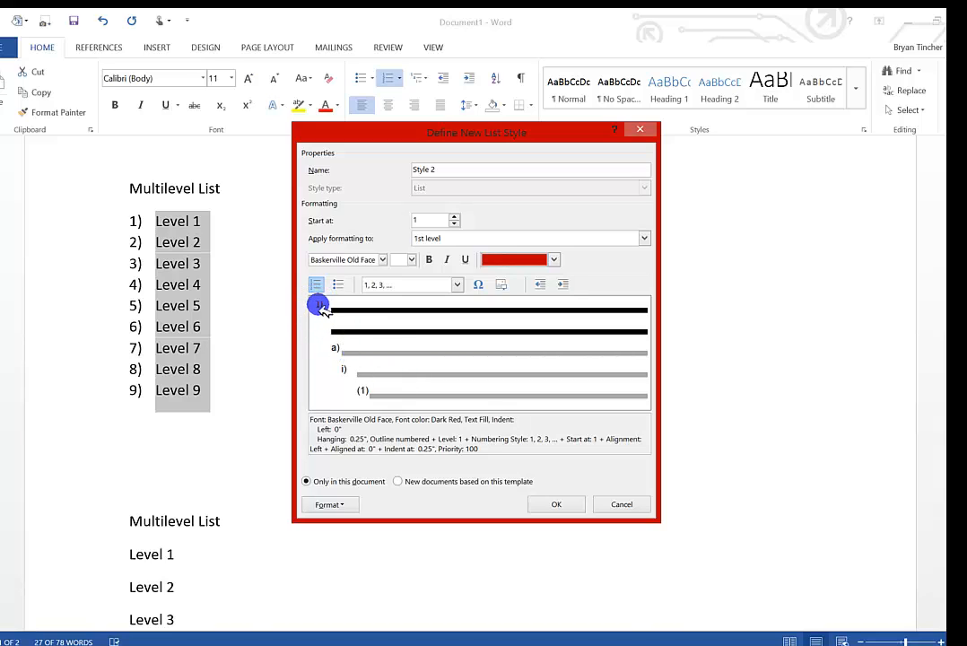
click(456, 285)
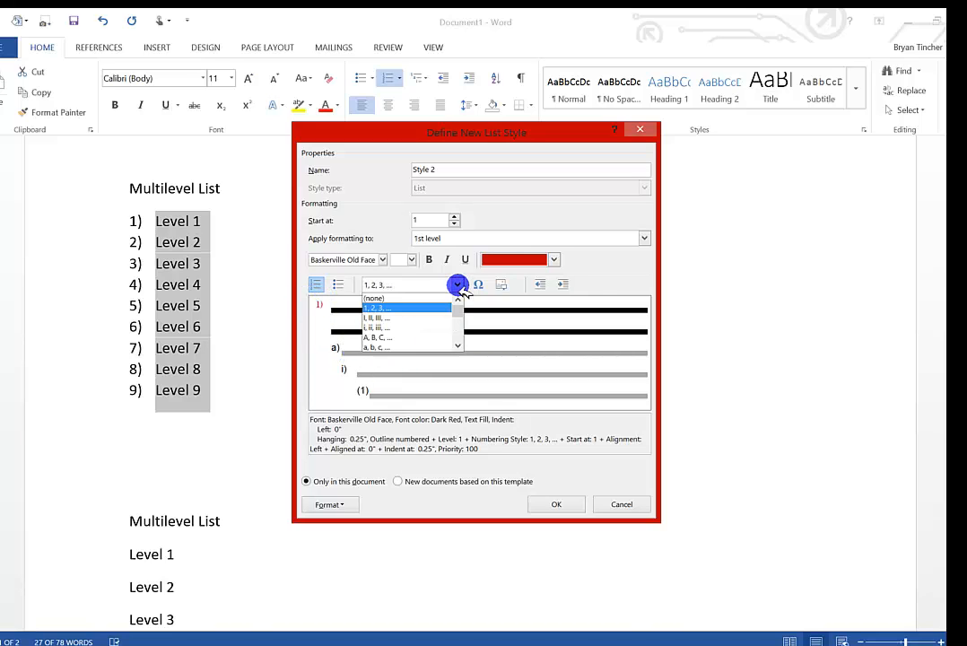
click(437, 317)
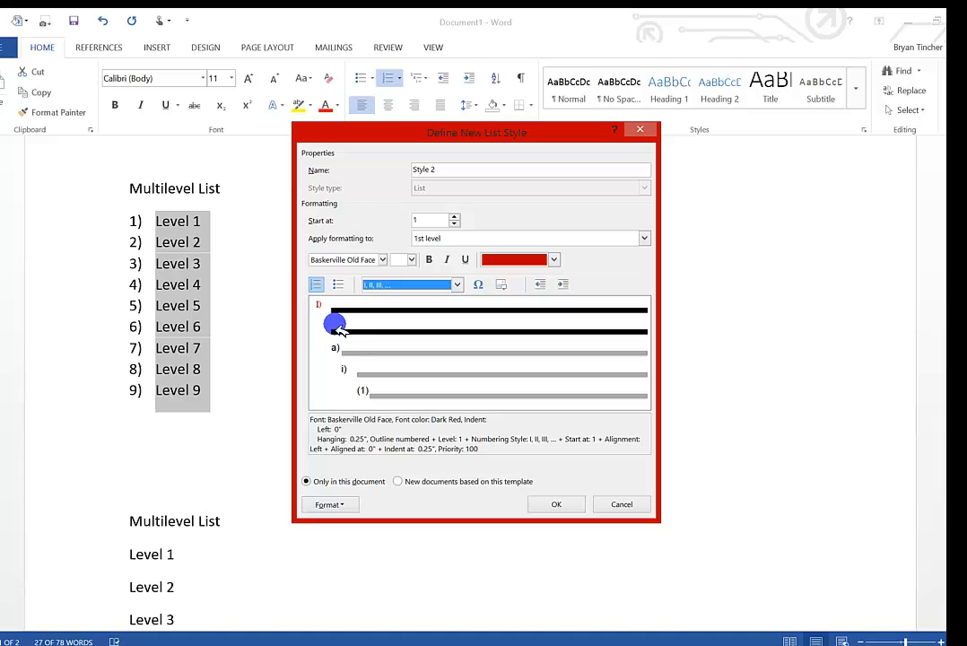
Format the list style's 2nd level numbering with the Forte font in Red.
click(645, 238)
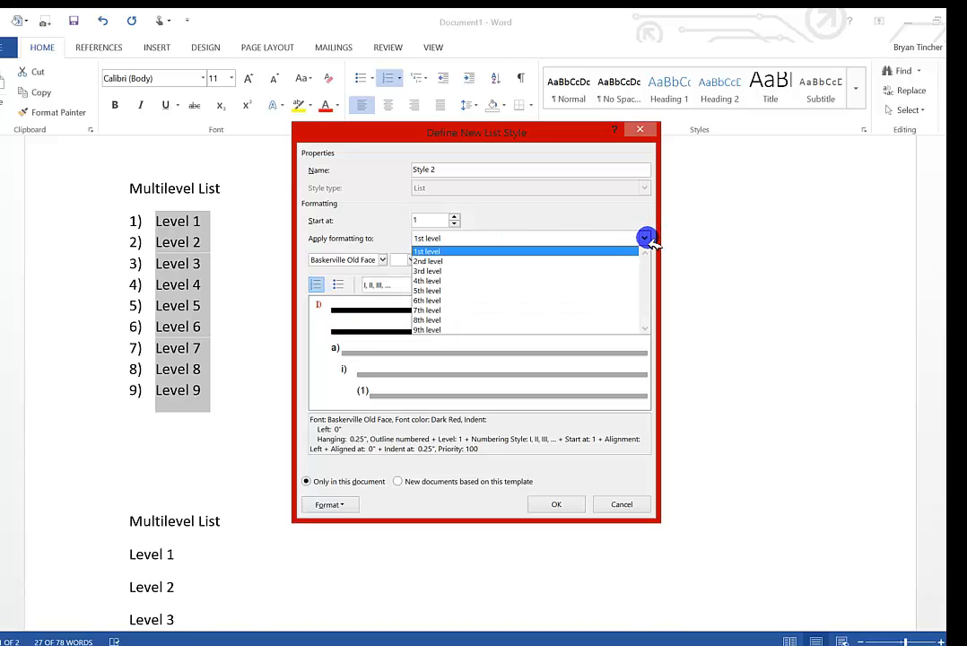
click(593, 261)
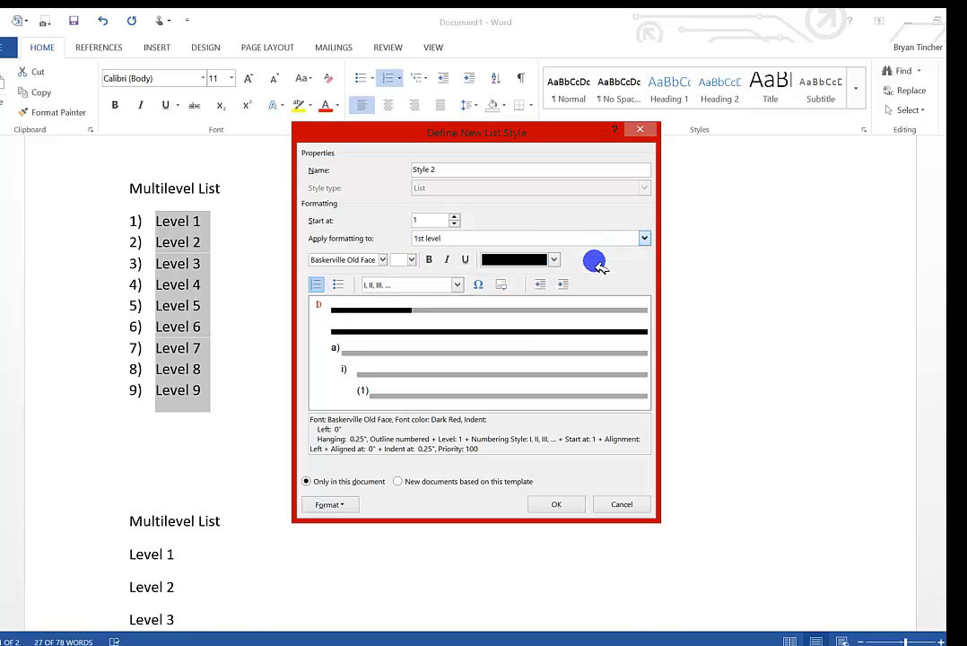
click(381, 260)
scroll(339, 325, down, 2)
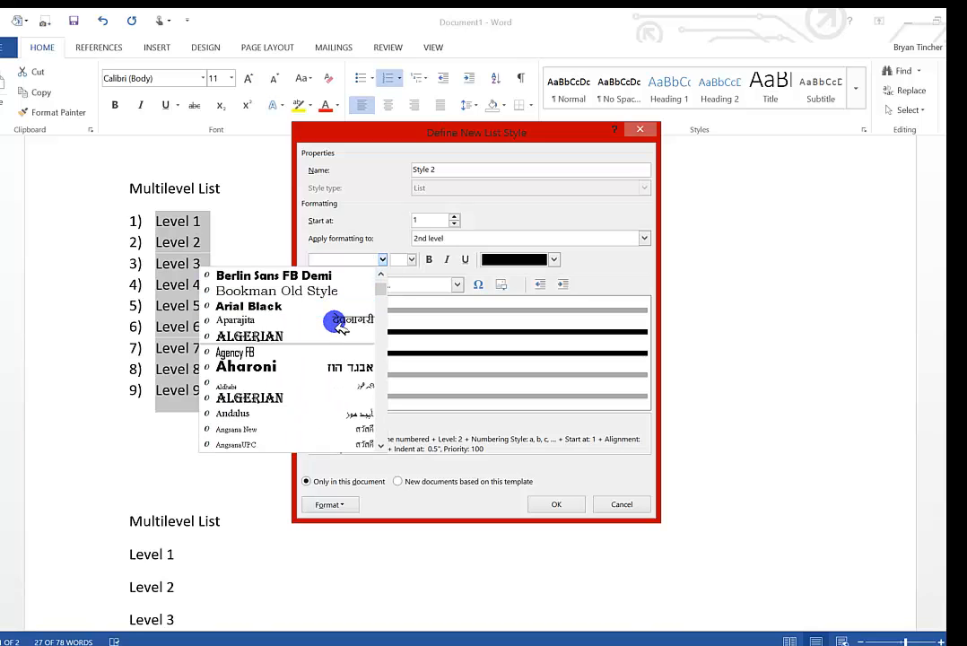
key(f)
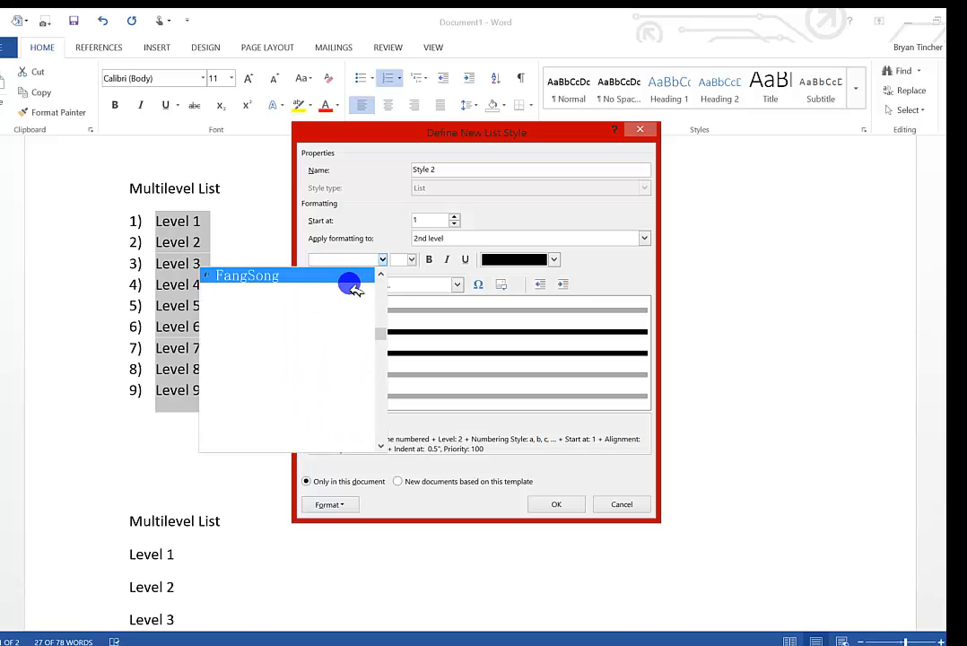
click(300, 321)
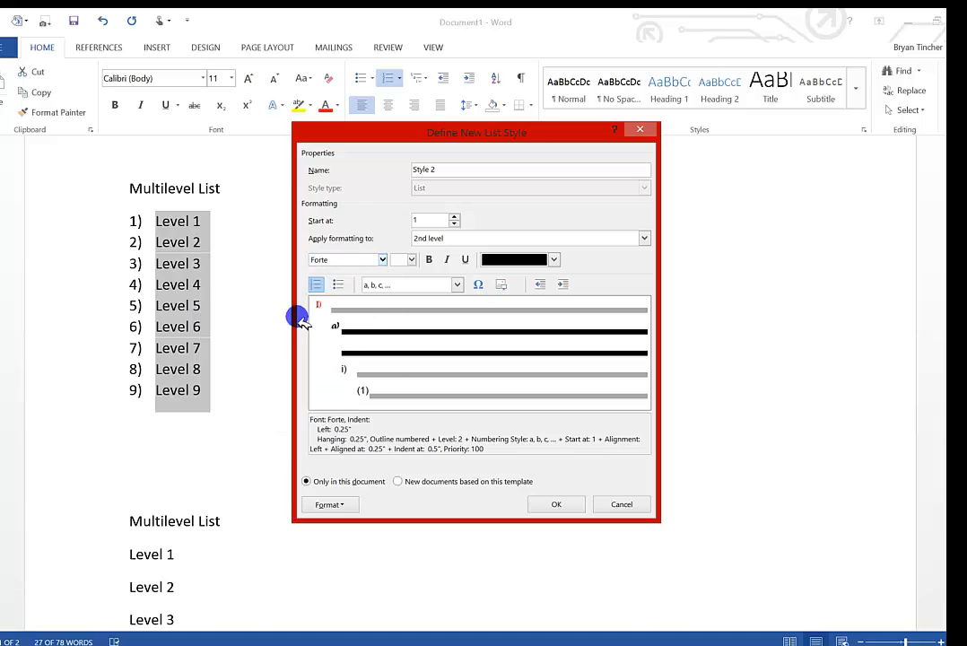
click(555, 260)
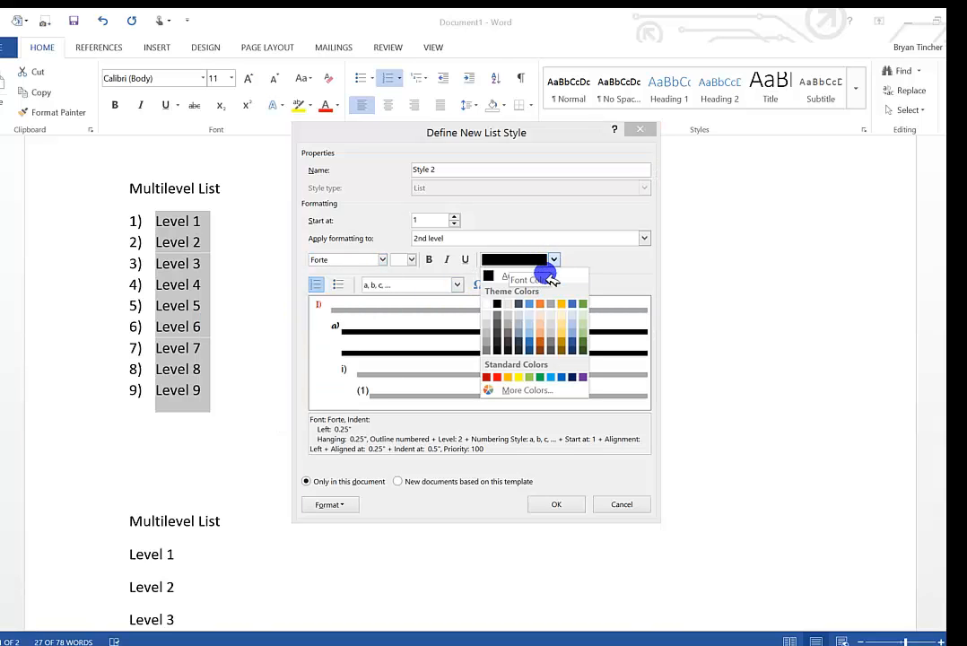
click(499, 373)
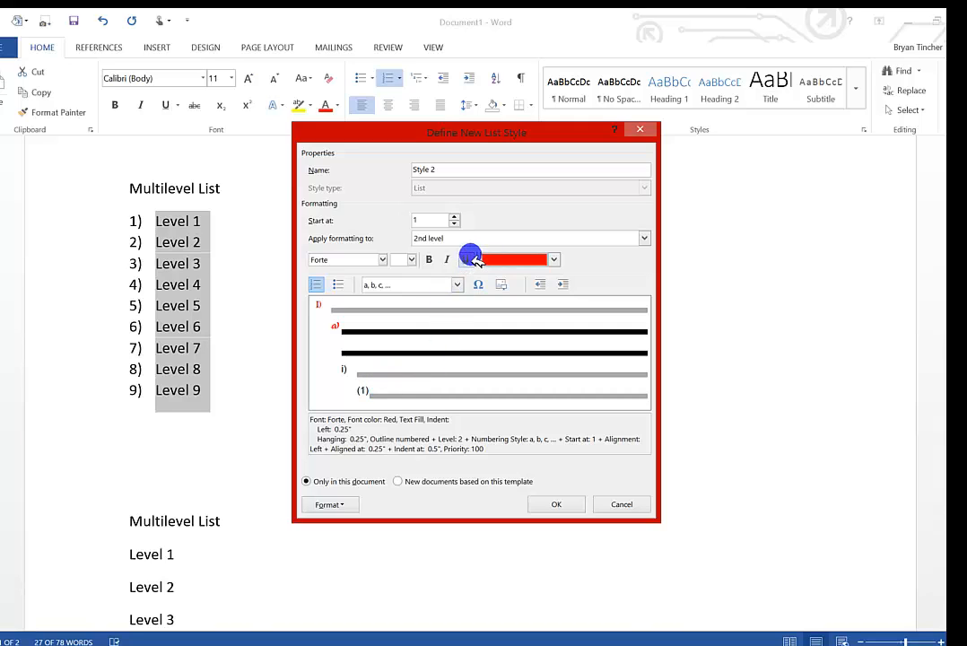
Format the list style's 3rd level numbering with the Gigi font in Orange.
click(642, 237)
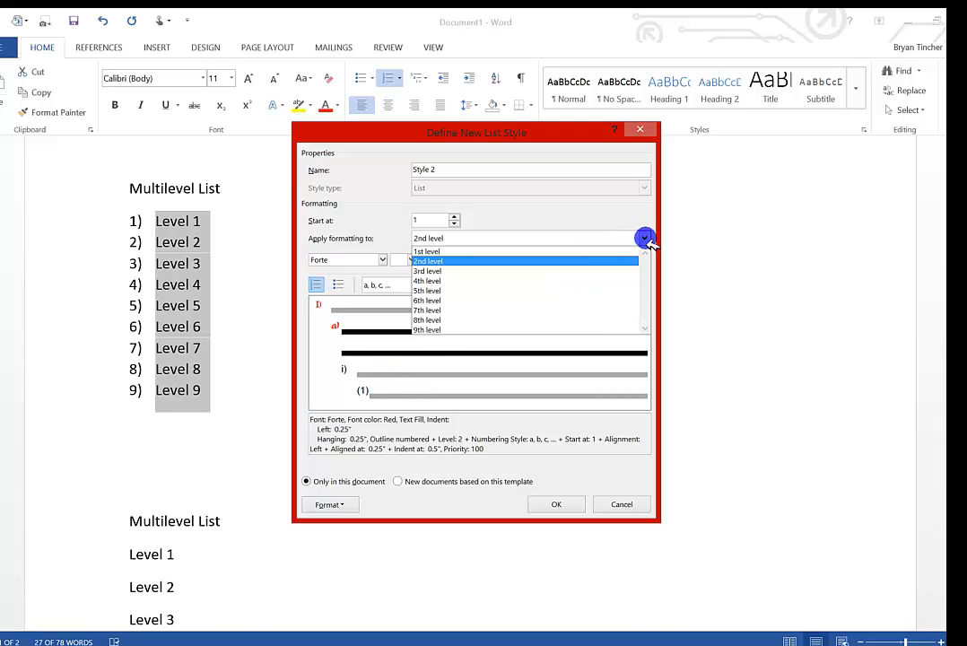
click(592, 270)
click(382, 260)
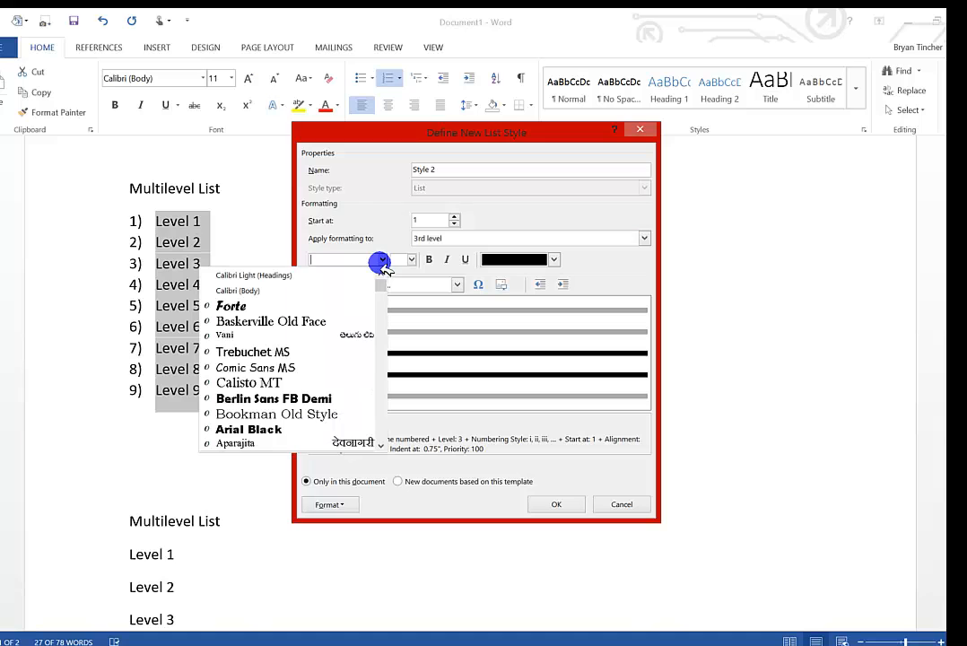
text(g)
click(311, 348)
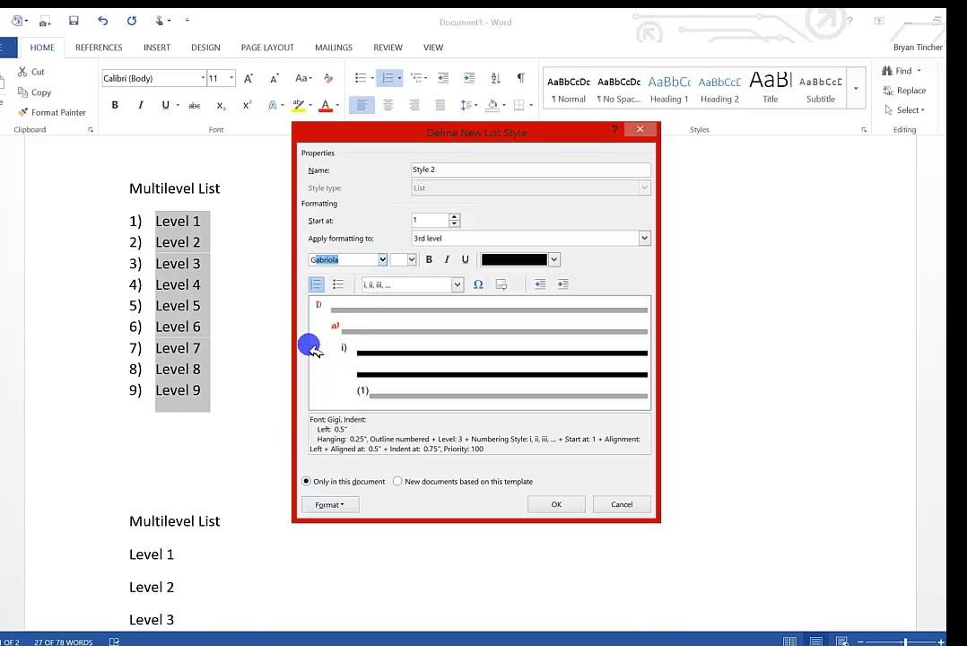
click(554, 260)
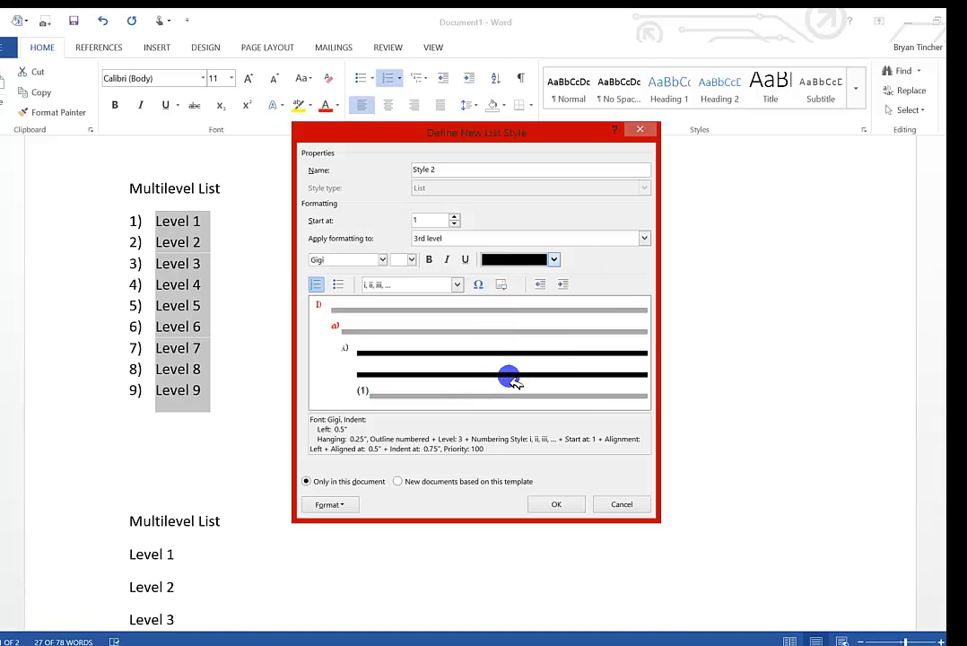
click(508, 377)
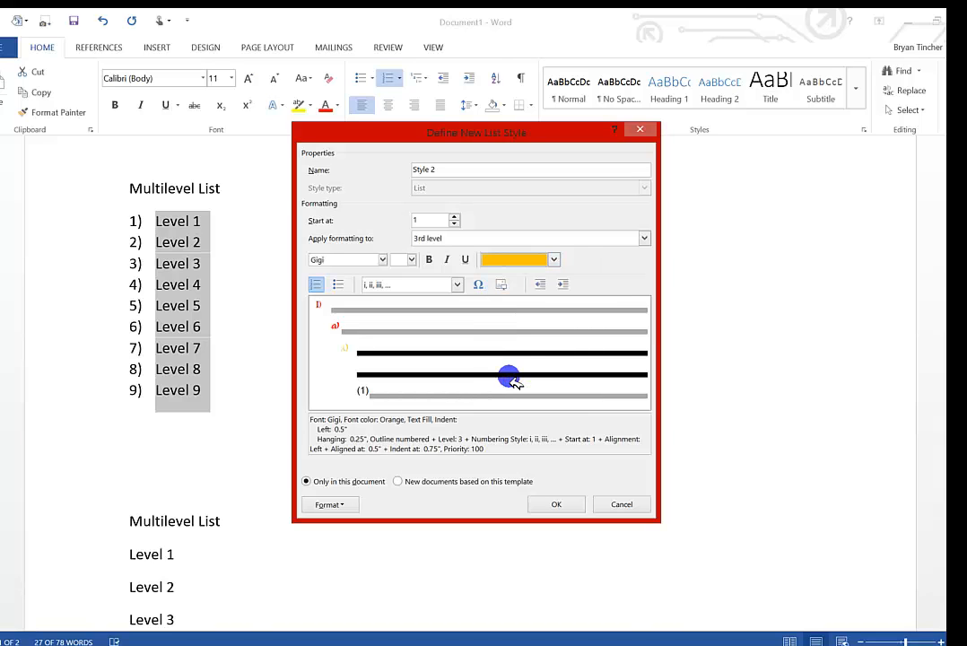
Format the list style's 5th level numbering with the Imprint MT Shadow font in Yellow.
click(644, 238)
click(583, 289)
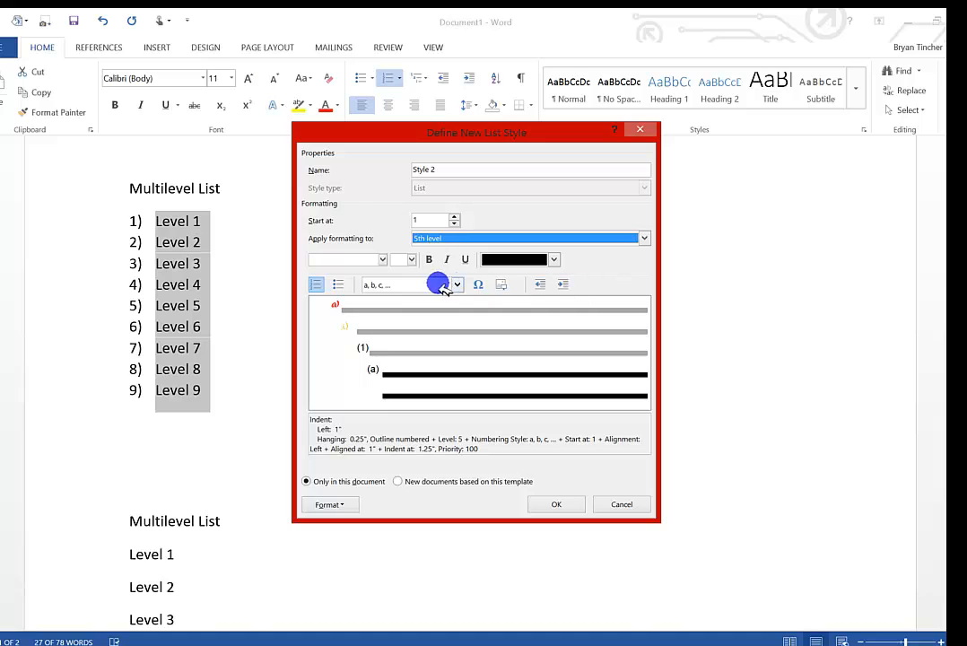
click(383, 259)
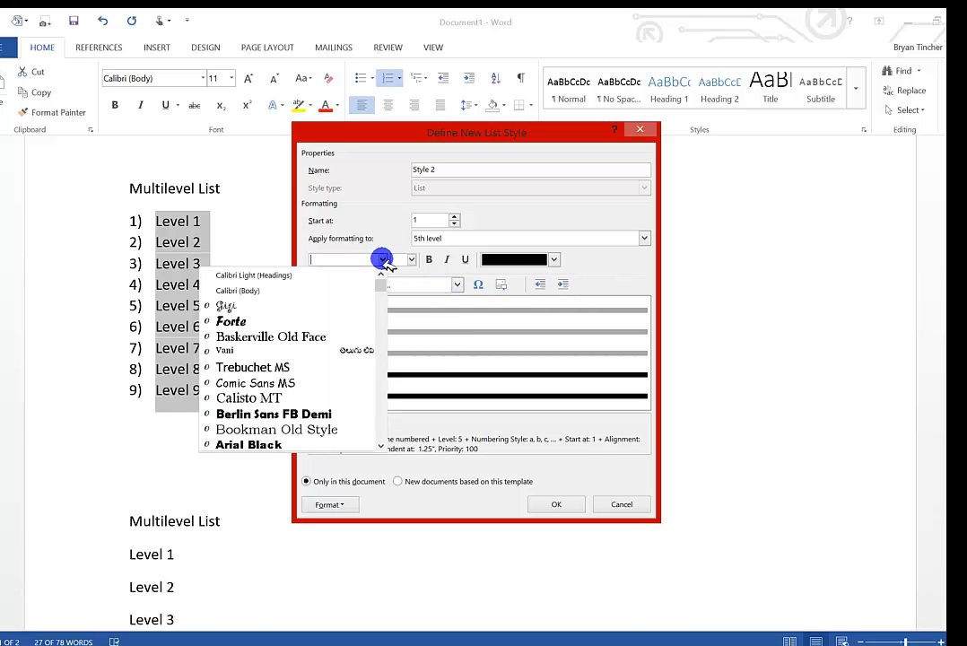
scroll(362, 281, down, 5)
click(334, 345)
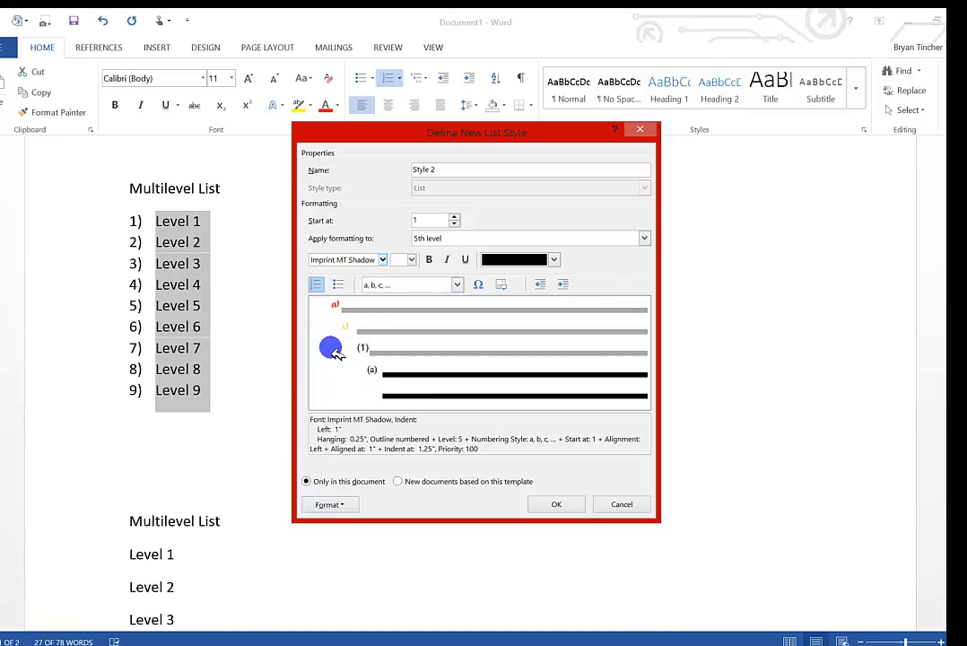
click(553, 259)
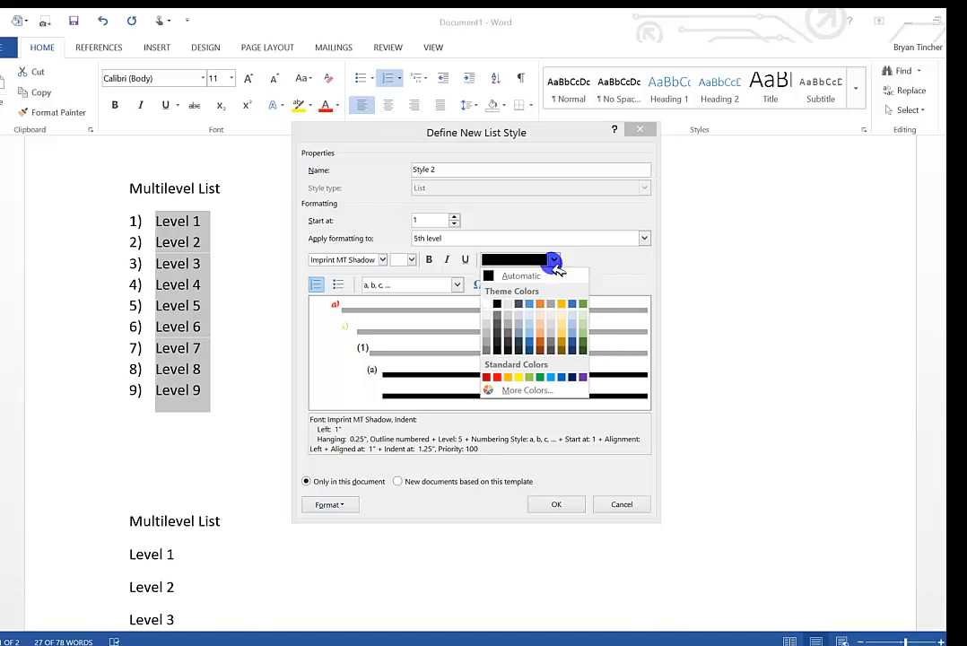
click(518, 377)
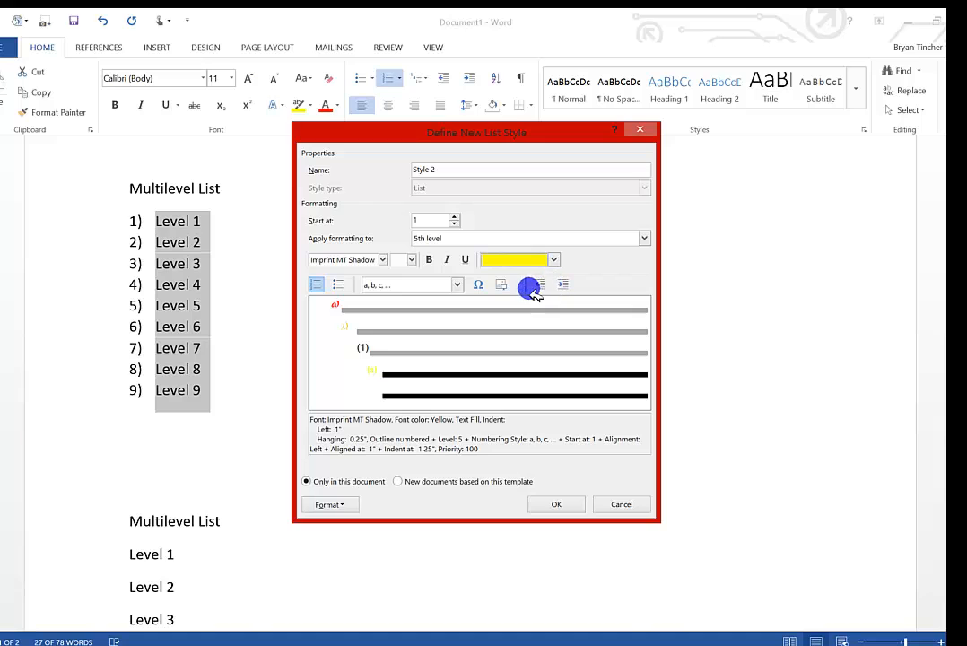
Format the list style's 6th level numbering with the Juice ITC font in Light Green.
click(643, 239)
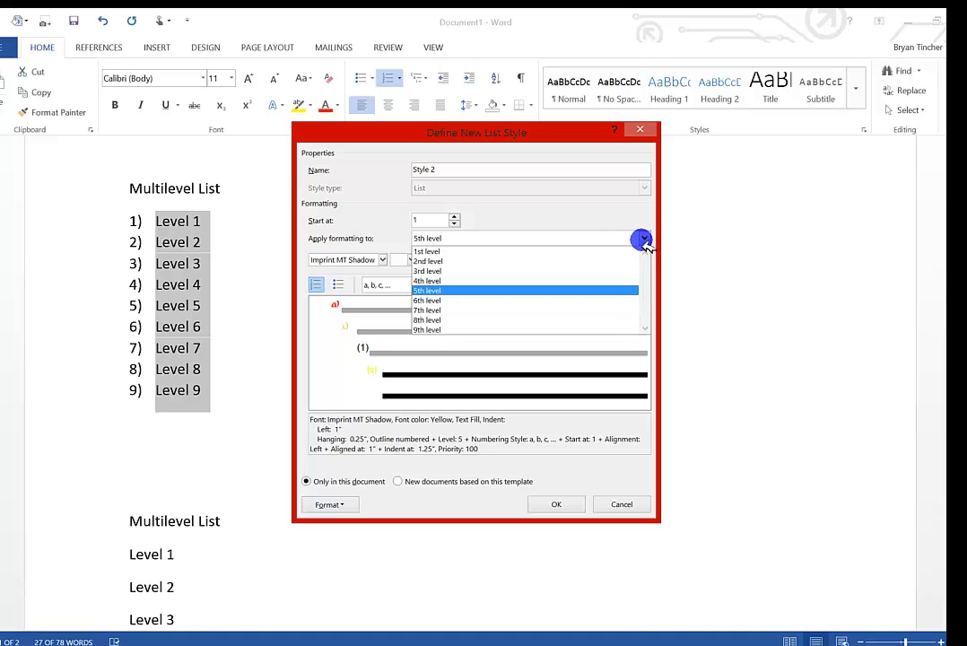
click(598, 300)
click(383, 260)
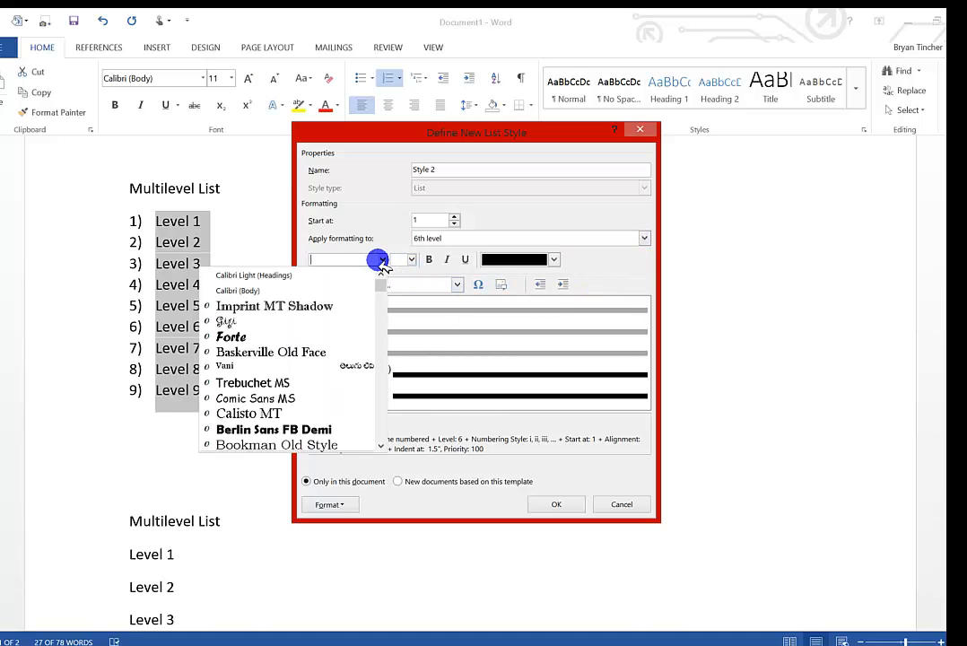
scroll(341, 314, down, 10)
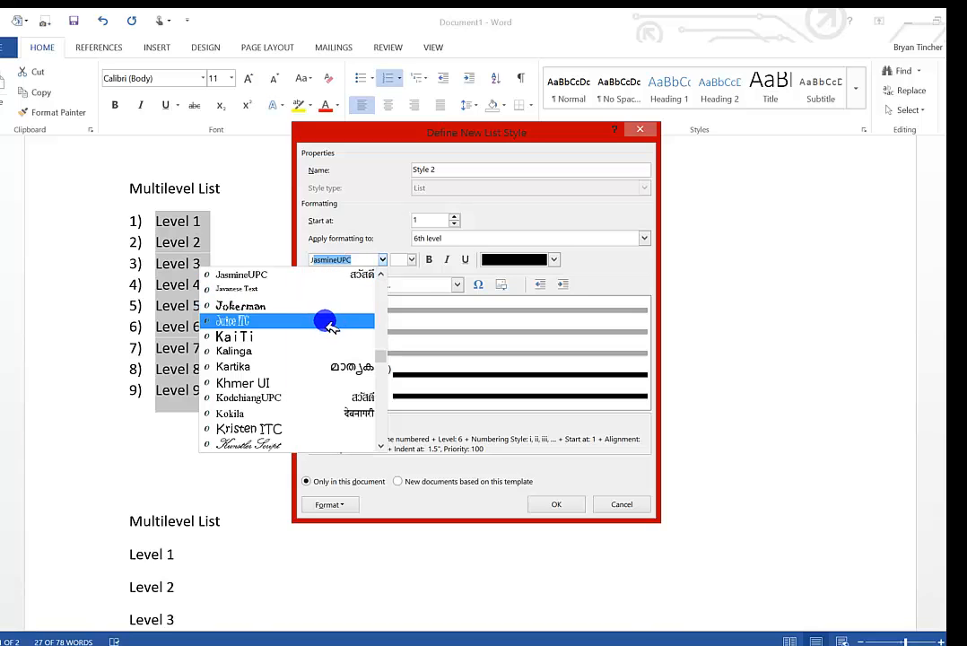
click(323, 319)
click(555, 262)
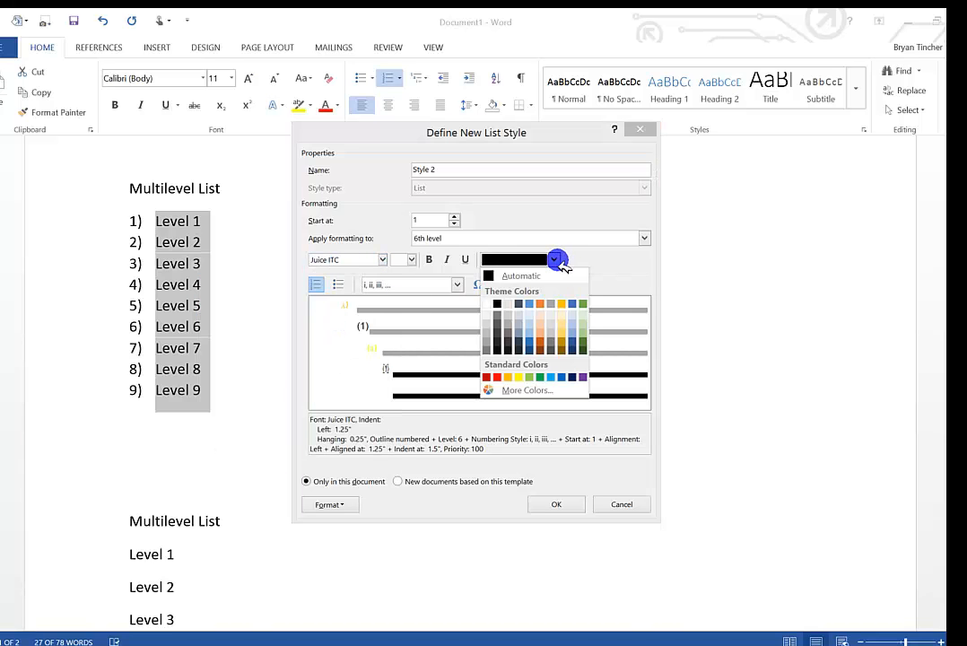
click(527, 378)
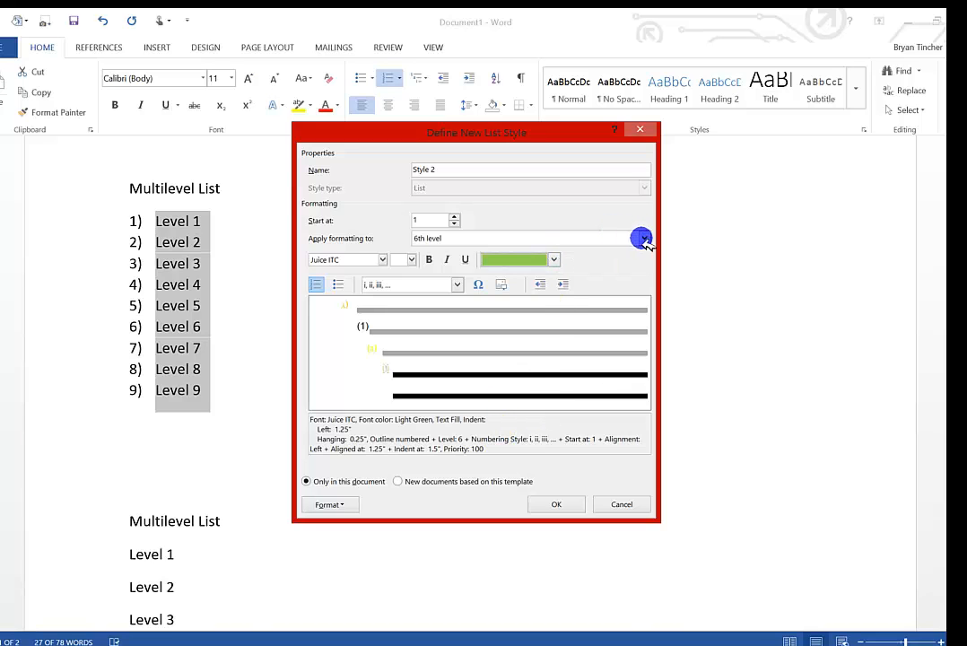
Format the list style's 7th level numbering with the Comic Sans MS font in Blue.
click(643, 237)
click(561, 309)
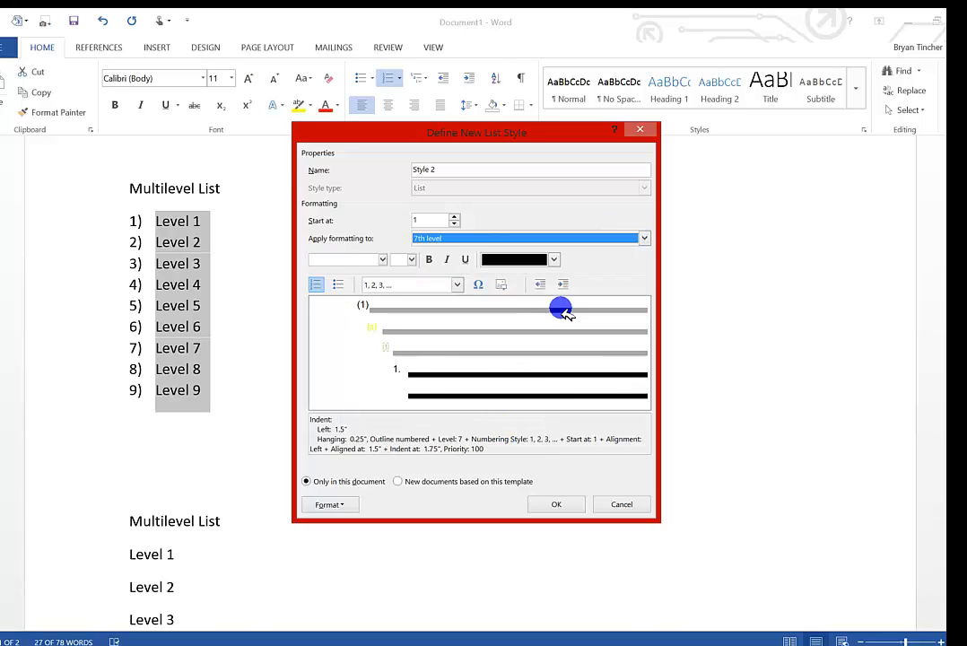
click(382, 261)
scroll(359, 322, down, 1)
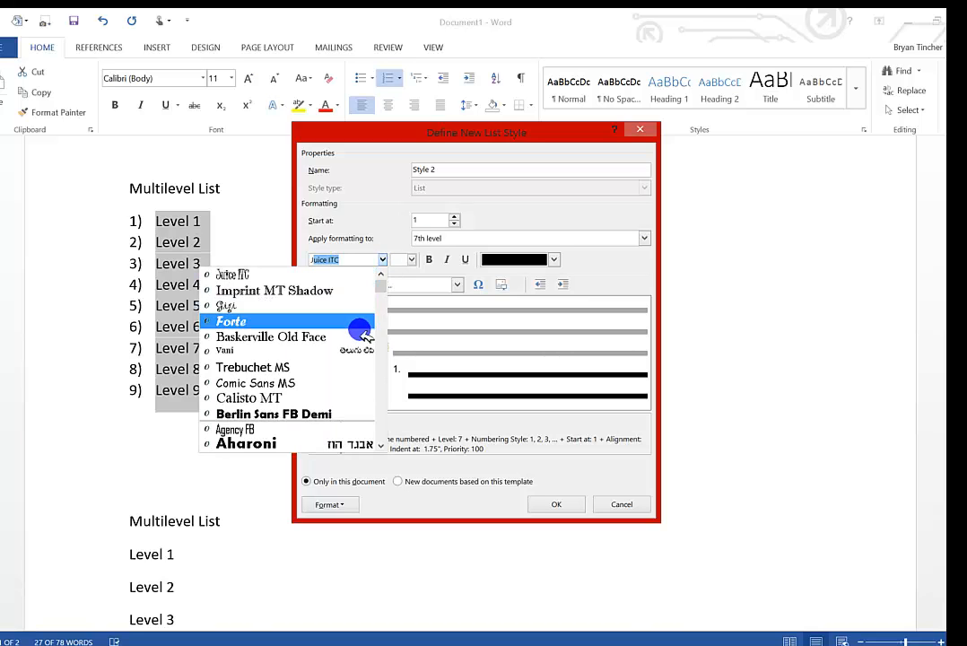
click(357, 371)
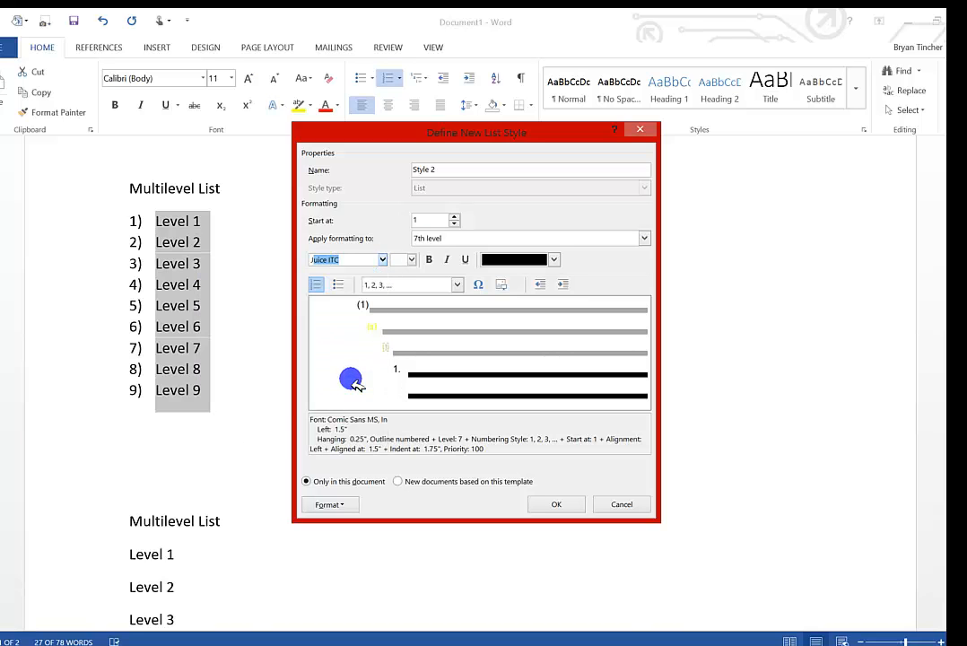
click(553, 259)
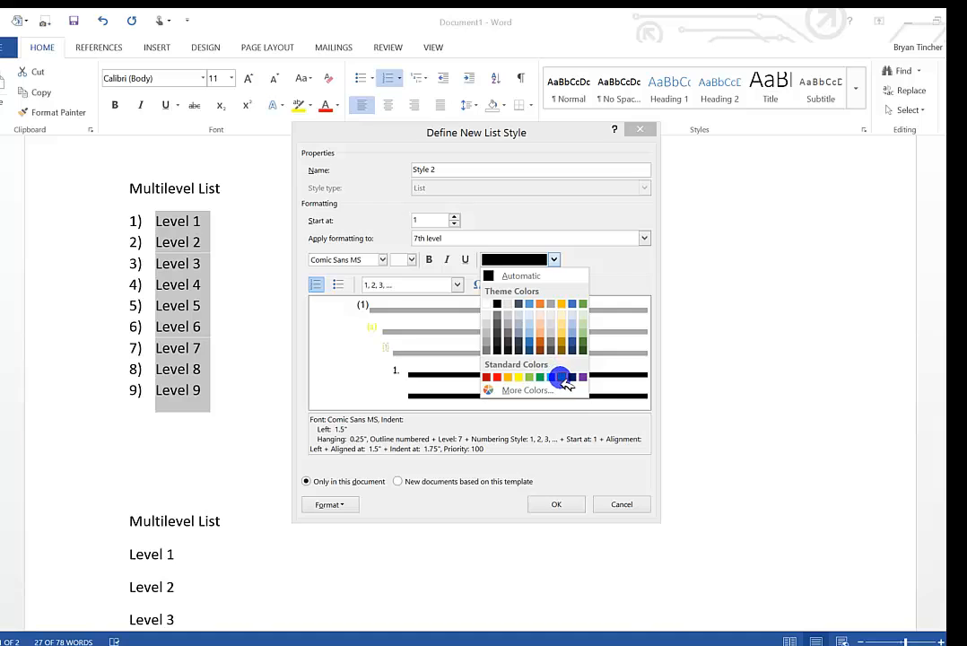
click(560, 376)
Format the list style's 8th level numbering with the Kristen ITC font in Purple.
click(645, 240)
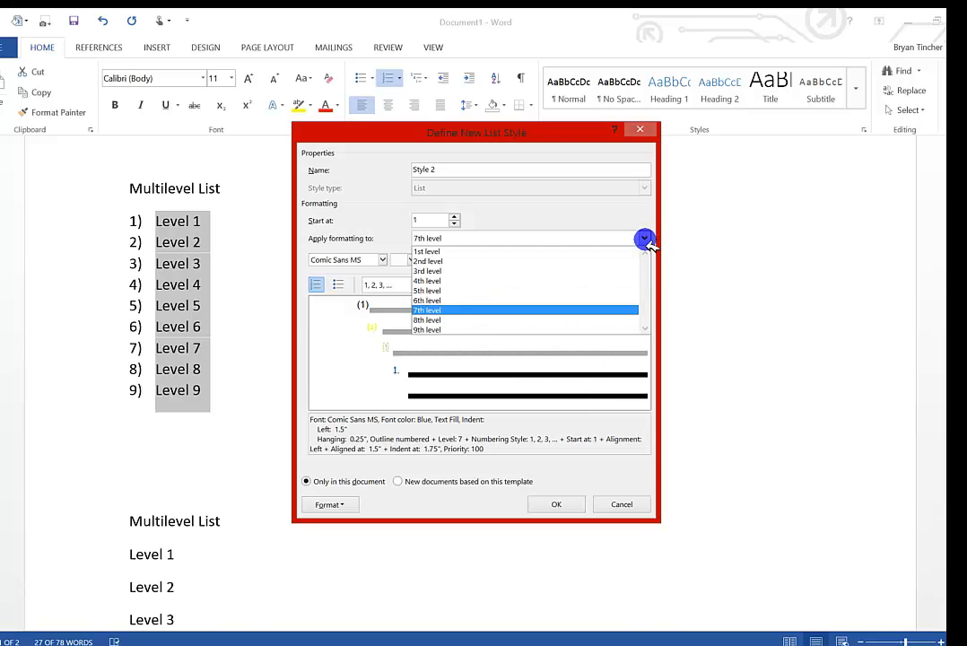
click(552, 319)
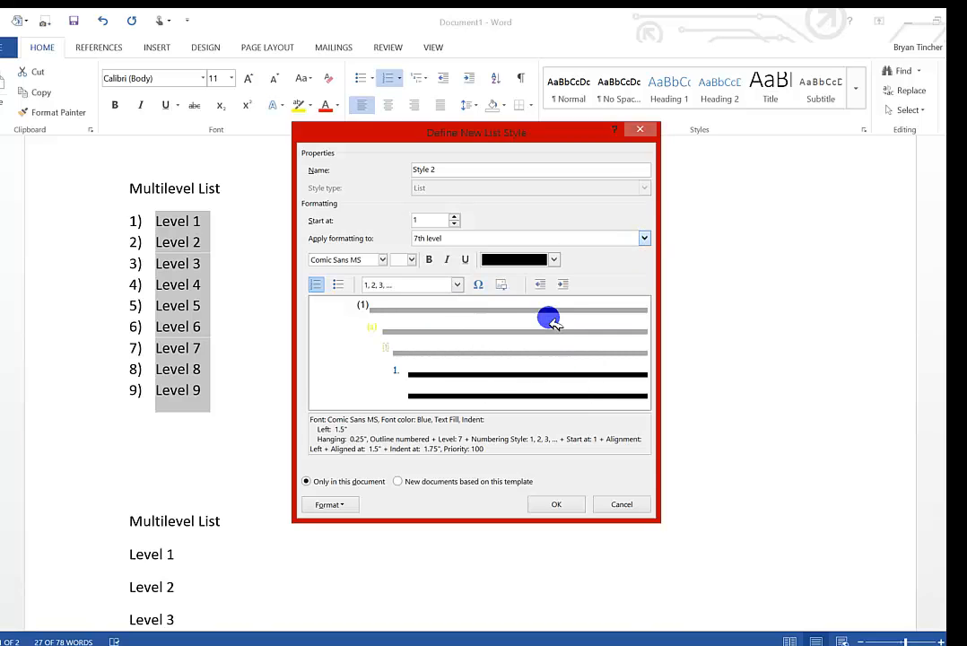
click(383, 259)
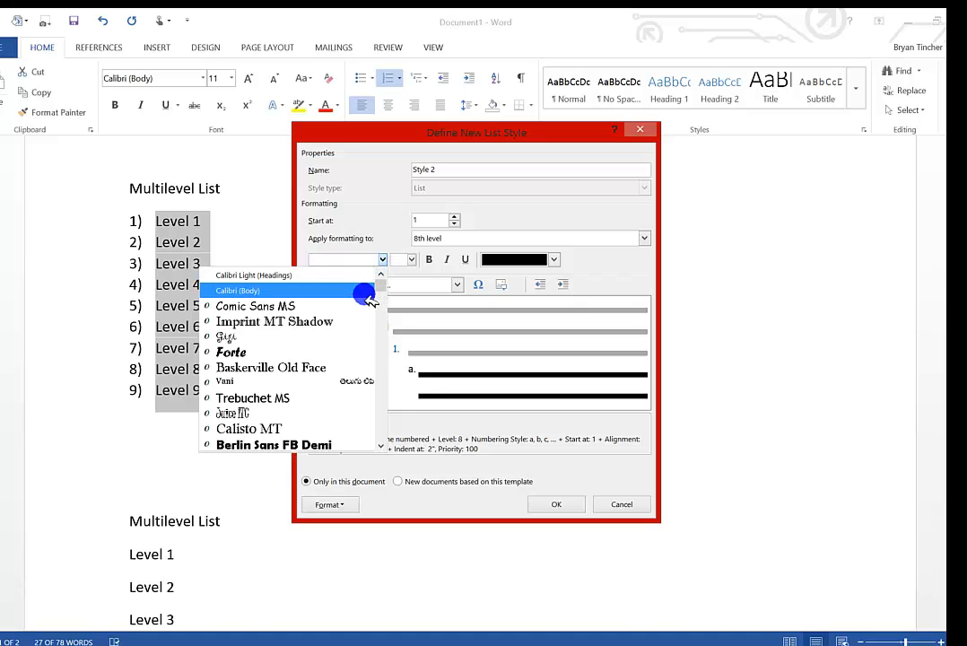
scroll(367, 299, down, 15)
click(321, 365)
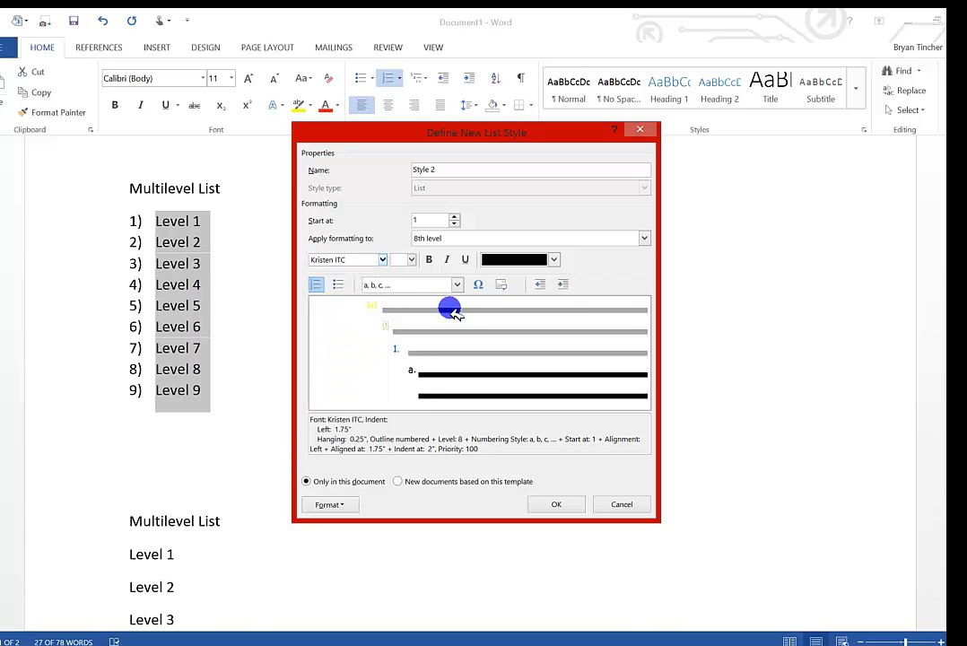
click(553, 261)
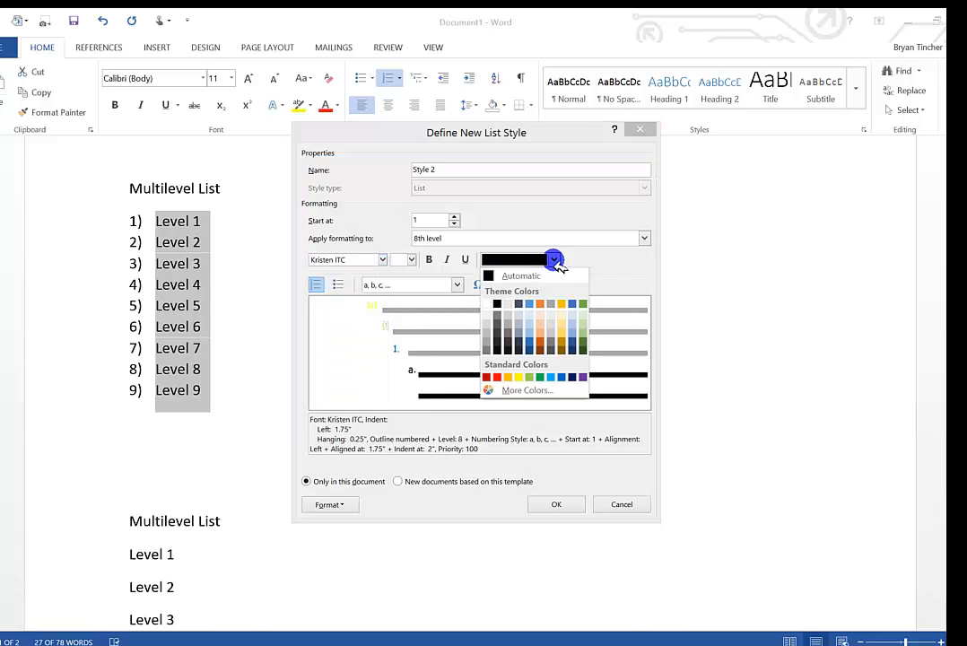
click(583, 378)
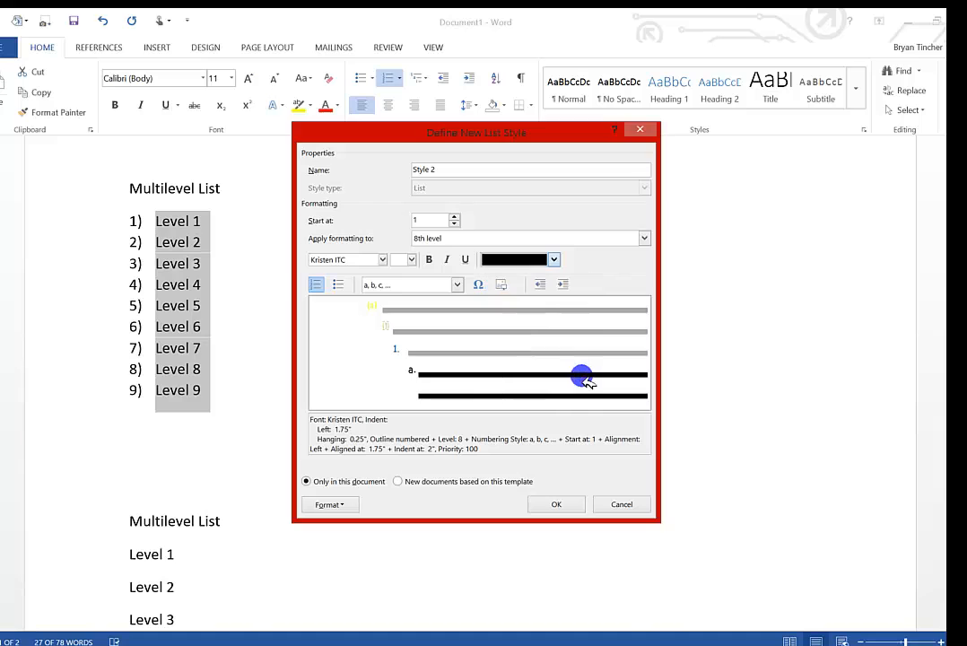
Format the list style's 9th level numbering with Trebuchet MS in a darker gray Accent 3 shade, and apply the style to the list.
click(643, 238)
click(583, 329)
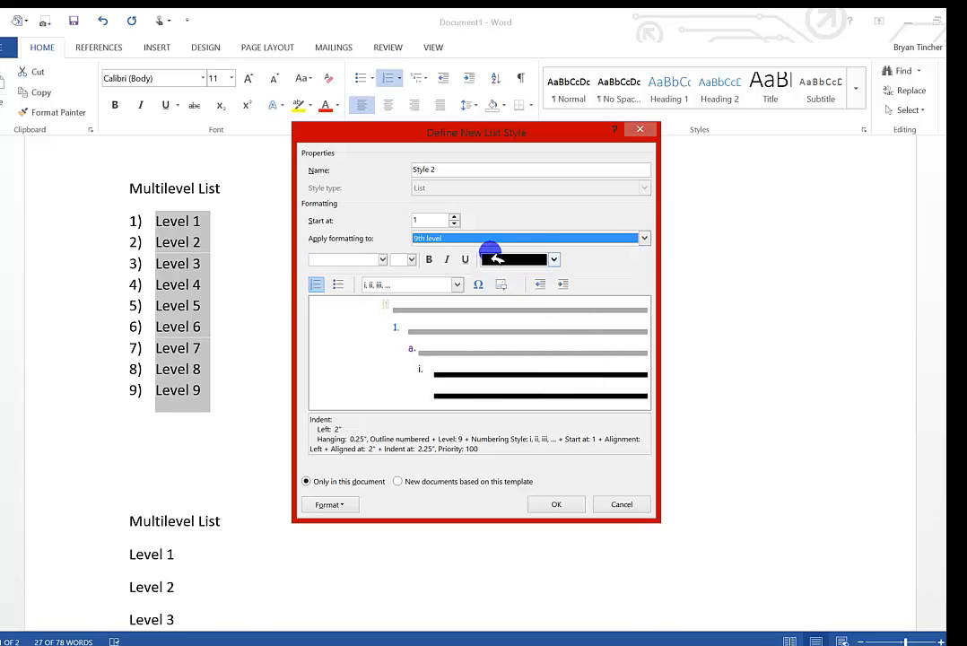
click(382, 260)
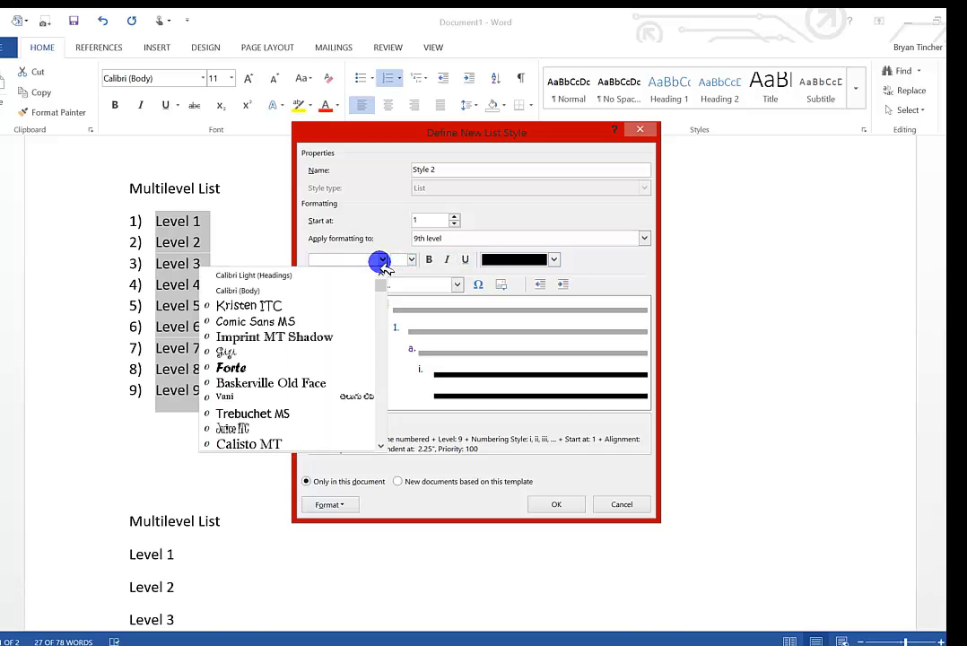
scroll(345, 309, down, 3)
scroll(314, 368, up, 3)
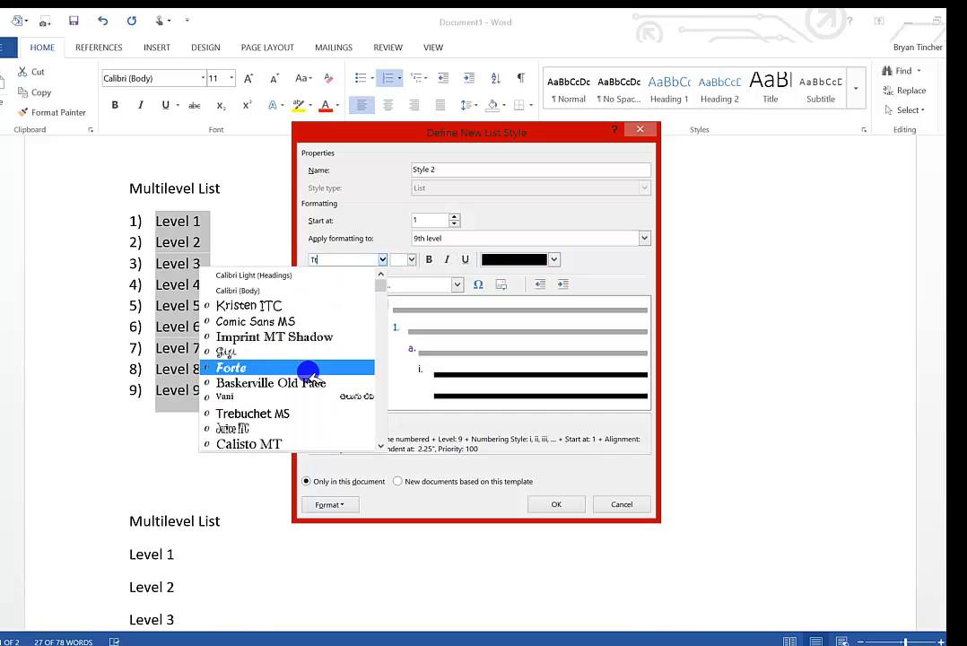
click(285, 413)
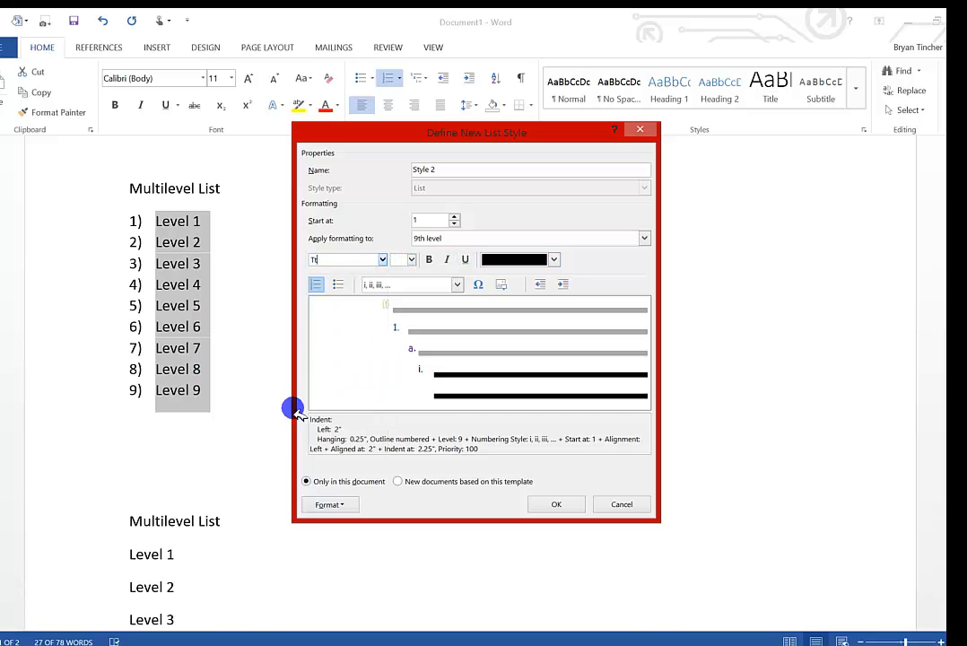
click(554, 260)
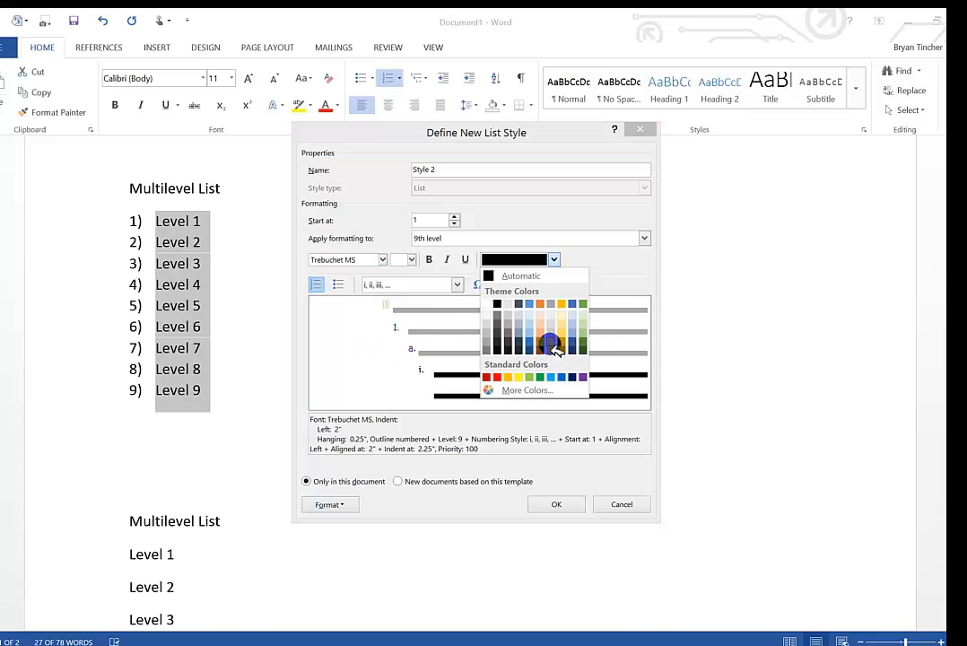
click(551, 346)
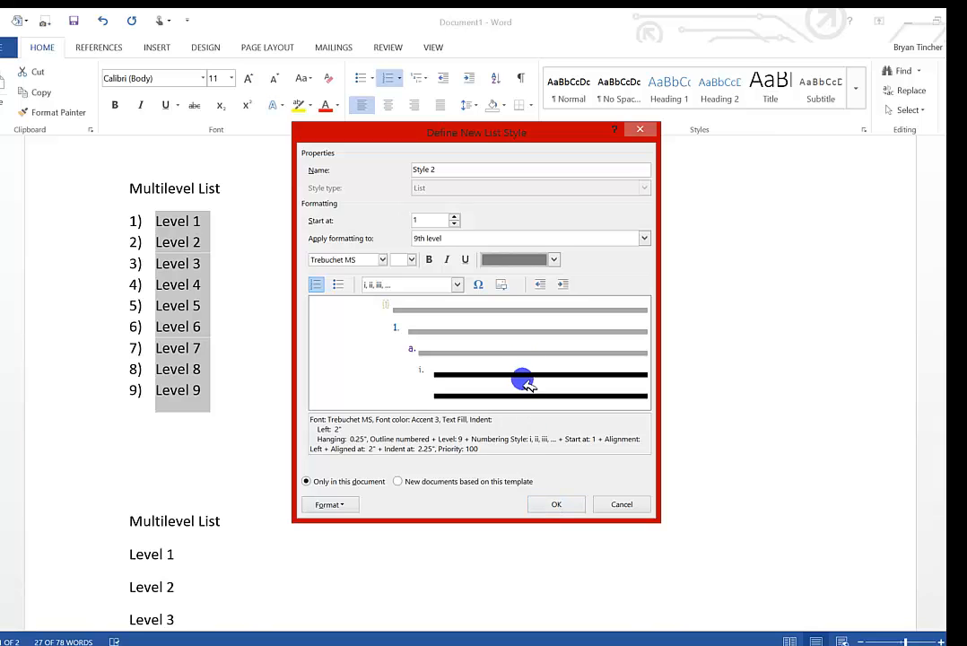
click(552, 504)
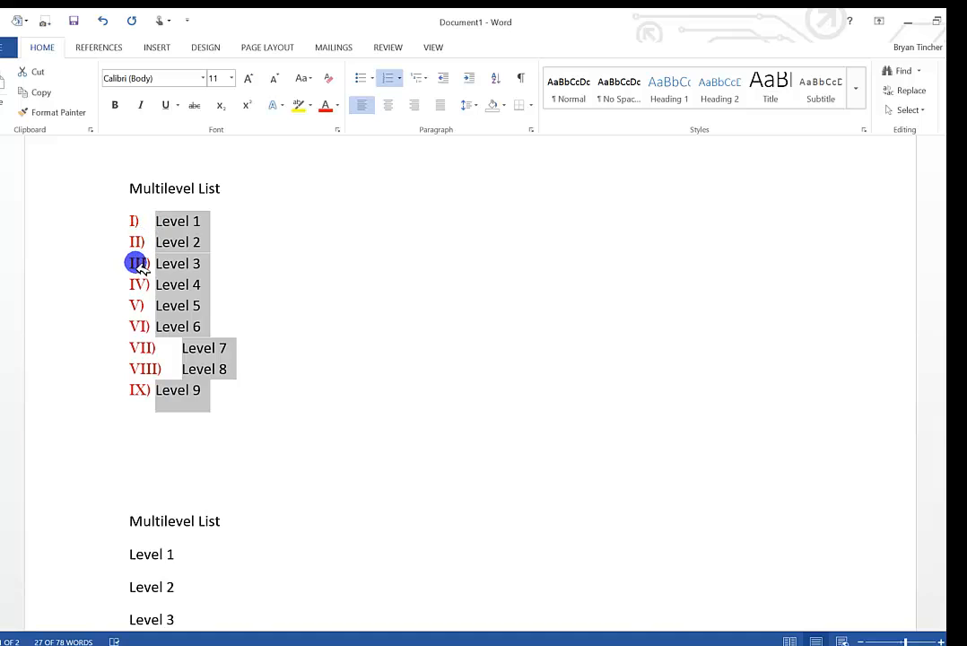
Demote the Level 2 through Level 6 items of the first multilevel list, each one level deeper than the item above.
click(156, 243)
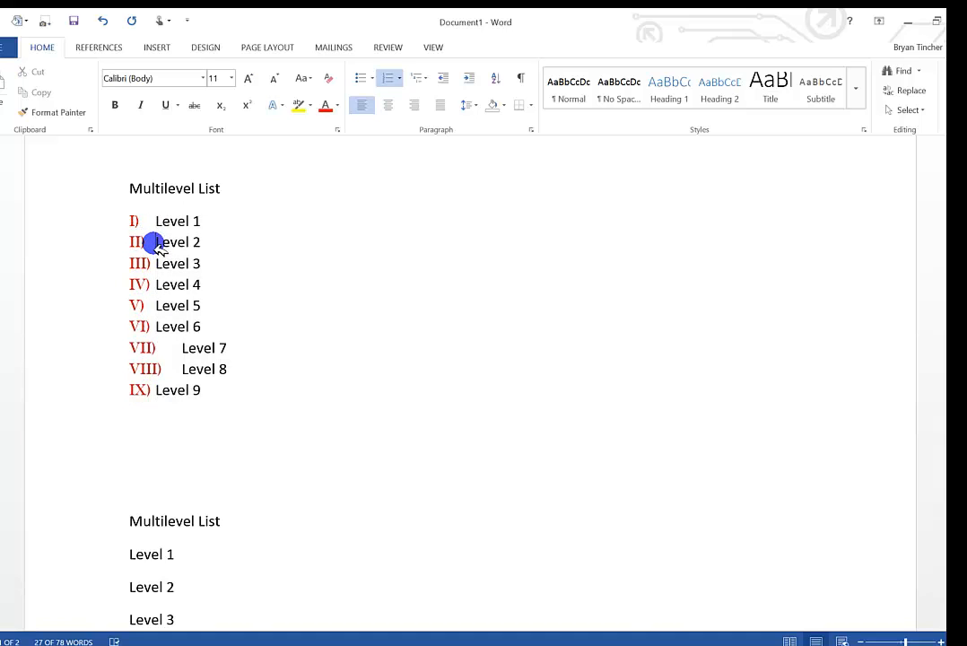
key(Tab)
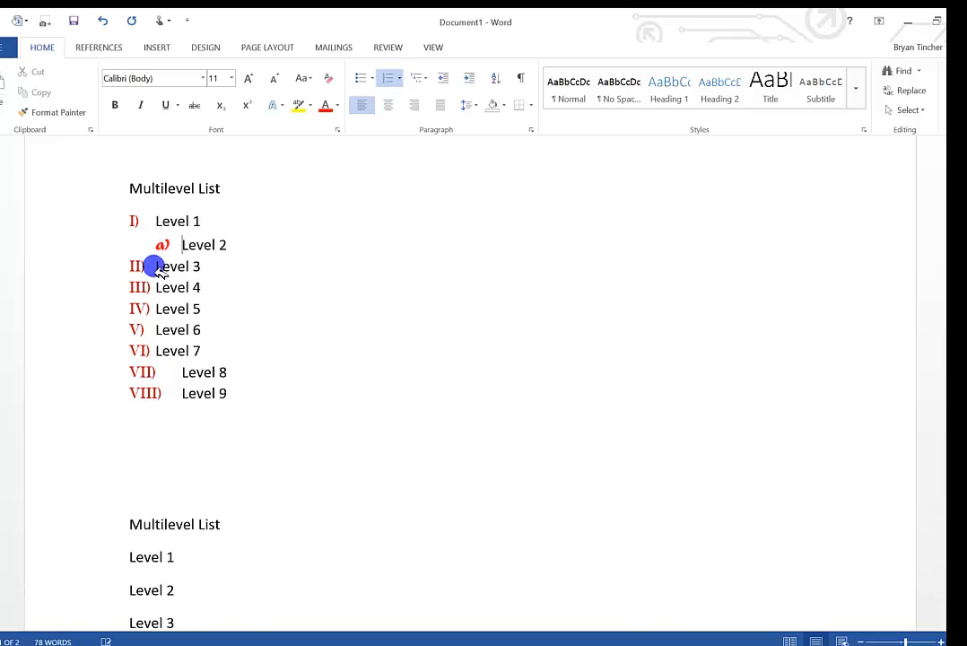
key(Tab)
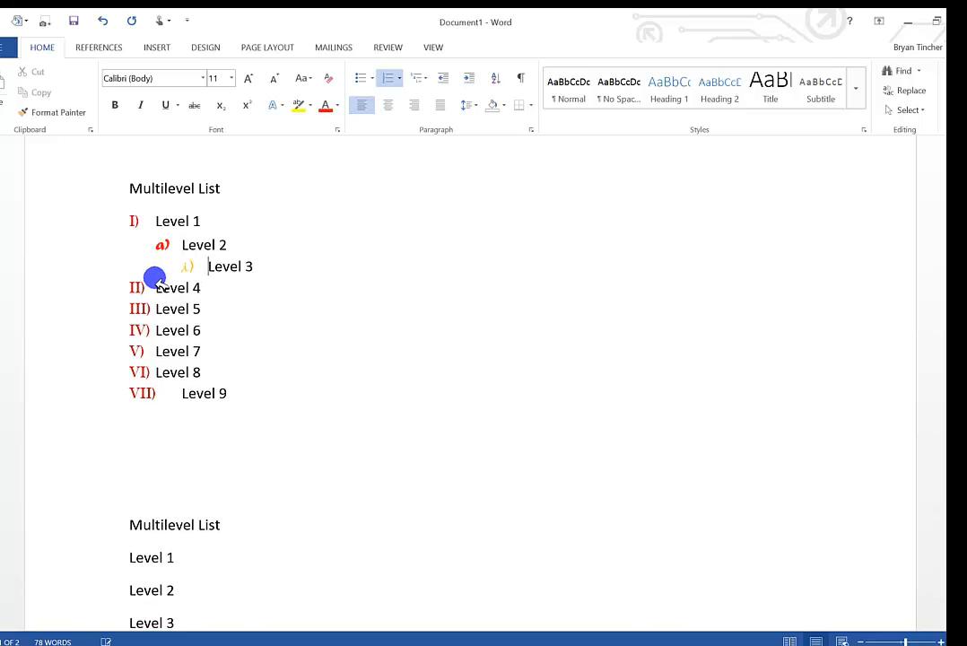
click(156, 289)
key(Tab)
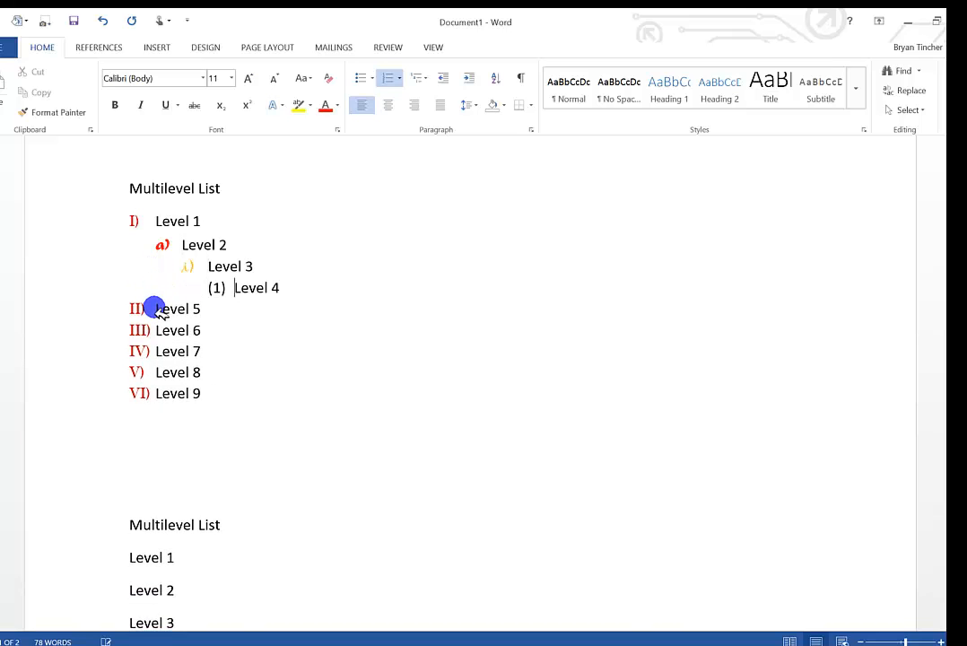
click(157, 310)
key(Tab)
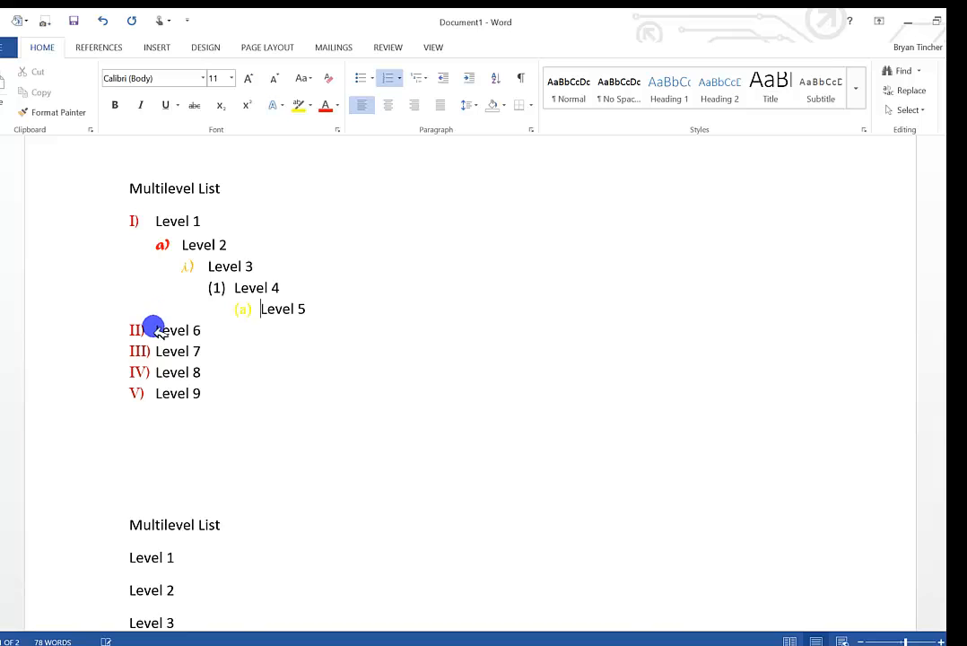
click(154, 331)
key(Tab)
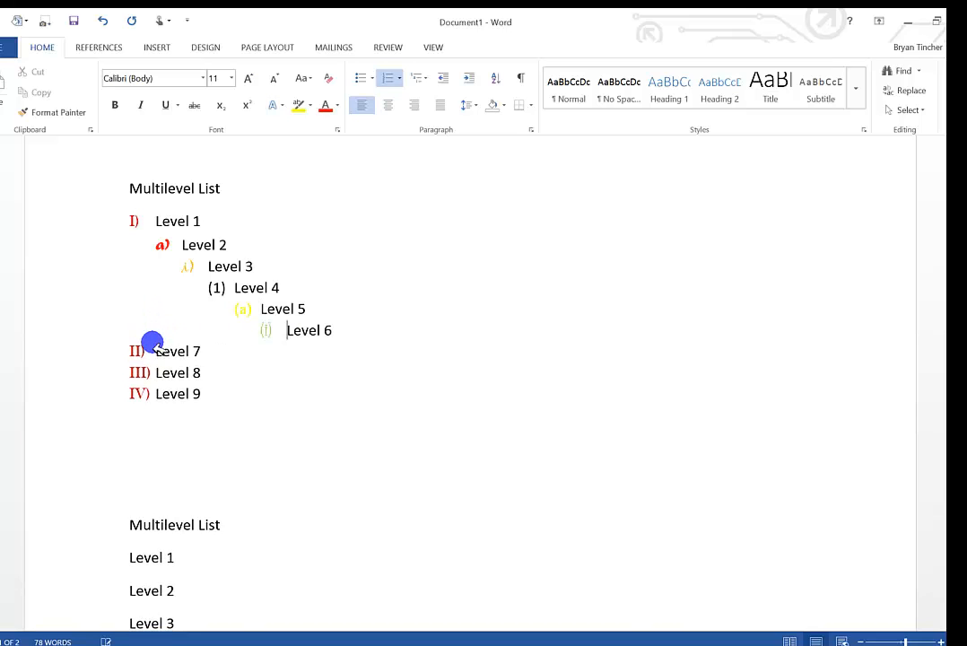
Demote the Level 7, Level 8 and Level 9 items to the seventh list level.
click(154, 351)
key(Tab)
key(Tab)
key(Tab)
key(Tab)
key(Tab)
key(Tab)
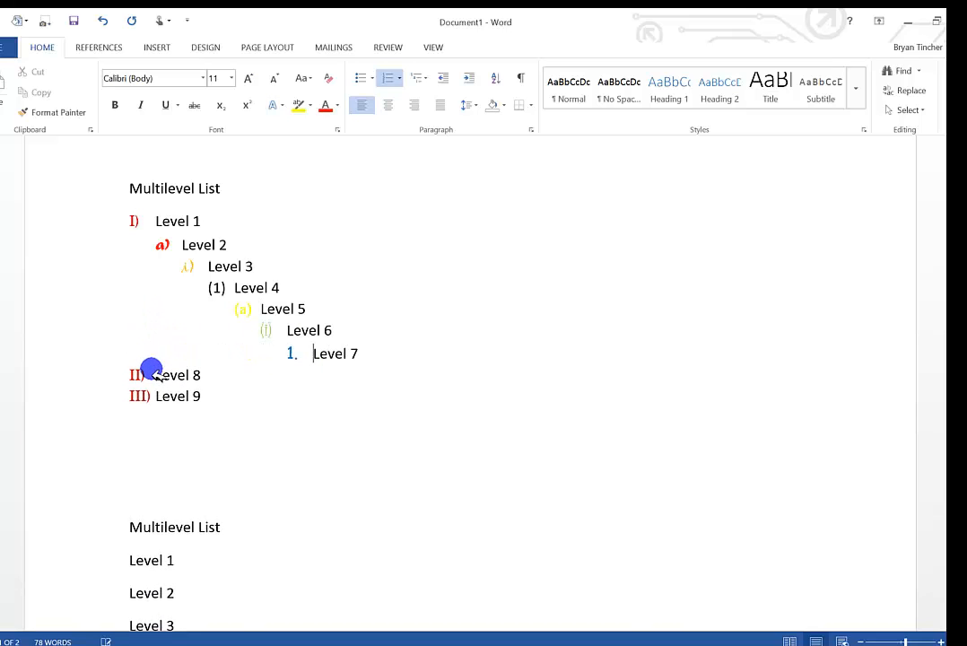
click(154, 375)
key(Tab)
key(Tab)
key(Tab)
key(Tab)
key(Tab)
key(Tab)
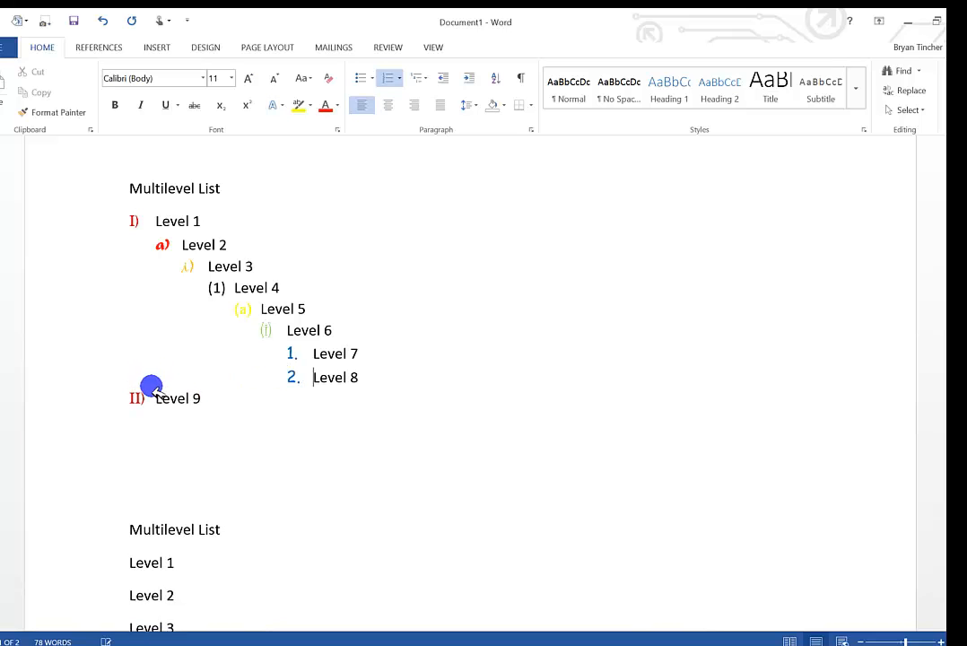
click(154, 400)
key(Tab)
key(Tab)
key(Tab)
key(Tab)
key(Tab)
key(Tab)
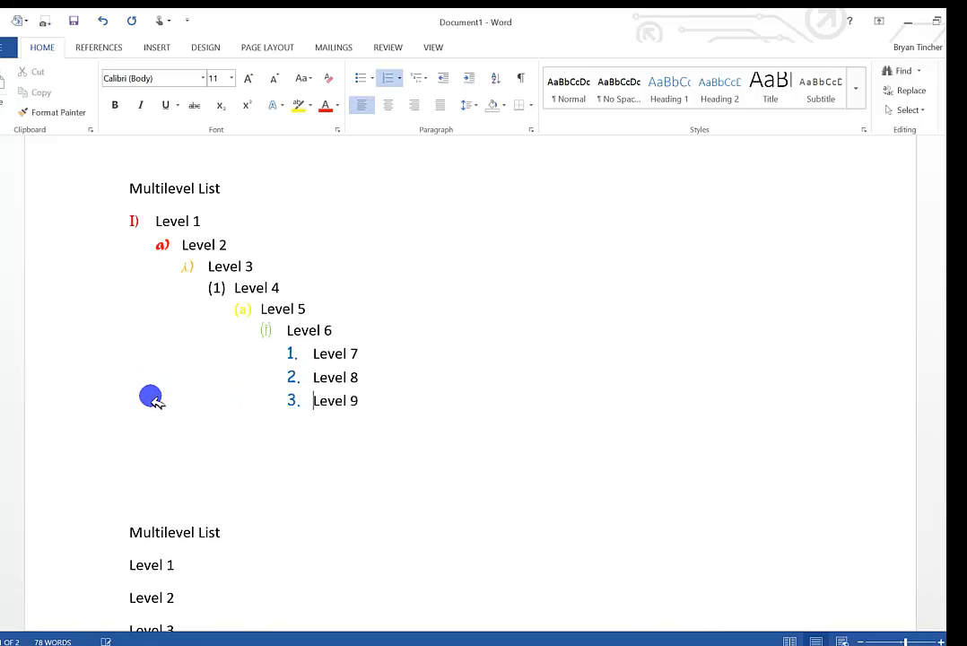
Demote the Level 8 item to the eighth list level and the Level 9 item to the ninth.
click(314, 378)
key(Tab)
click(309, 400)
key(Tab)
key(Tab)
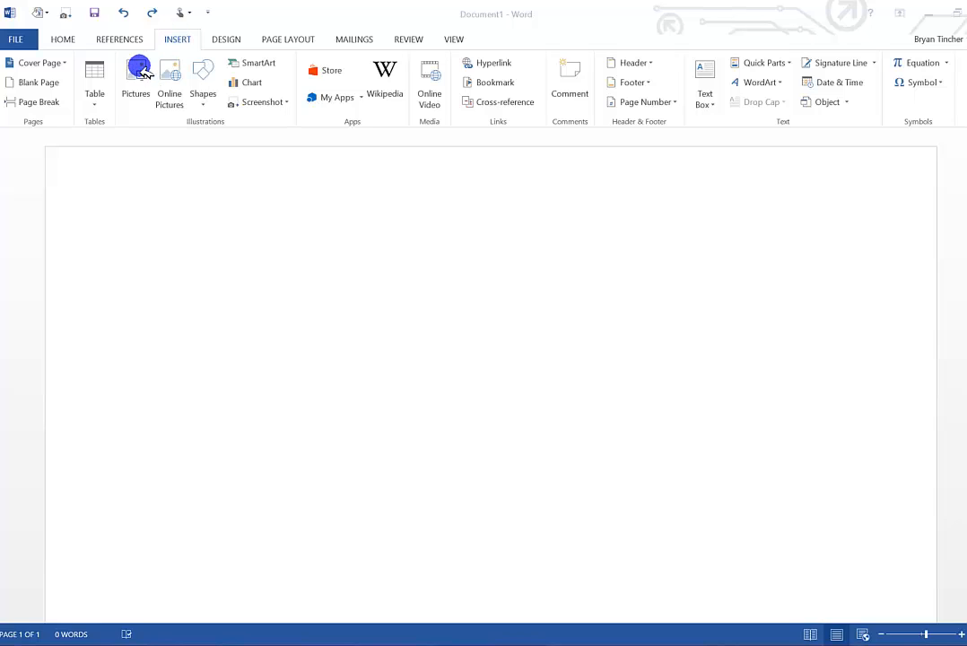
Insert an 8x6 table in the blank document and place the cursor on a line below it.
click(95, 106)
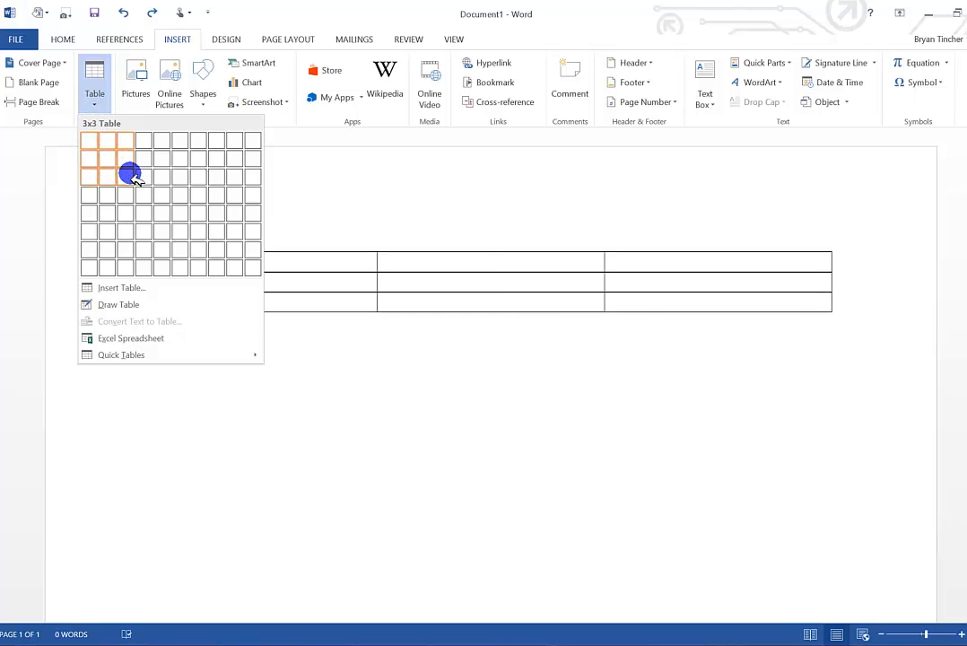
click(209, 230)
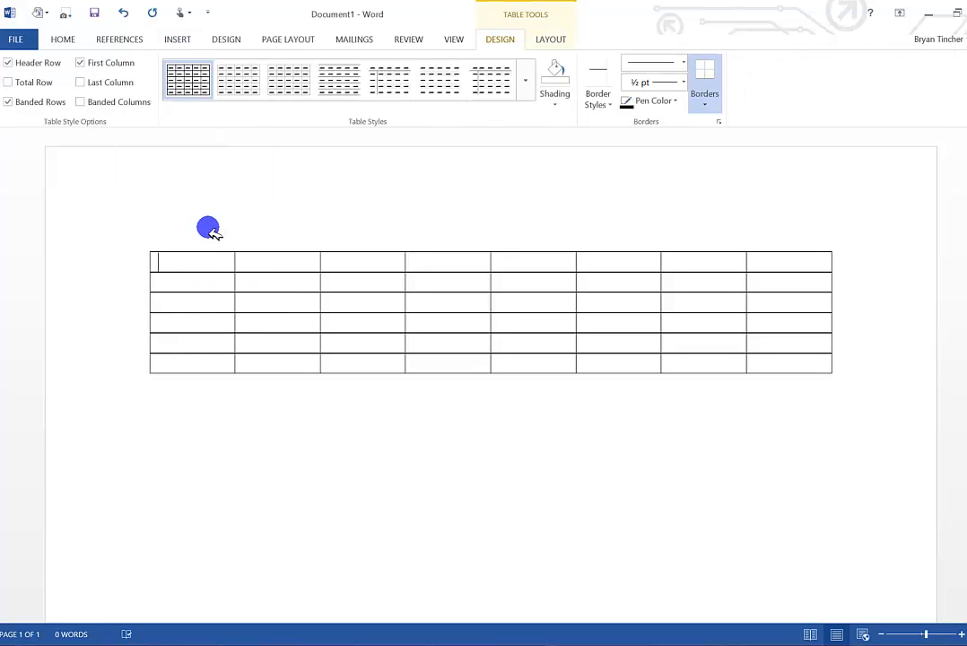
click(159, 422)
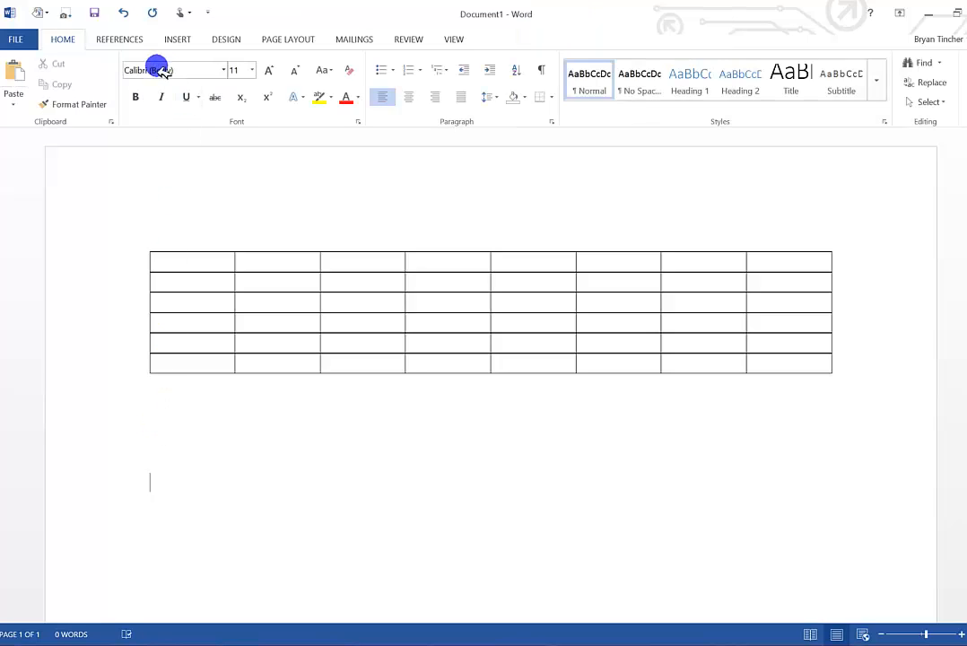
Draw a table outline about 5.95 inches wide and 1.09 inches high by hand beneath the 8x6 table.
click(177, 40)
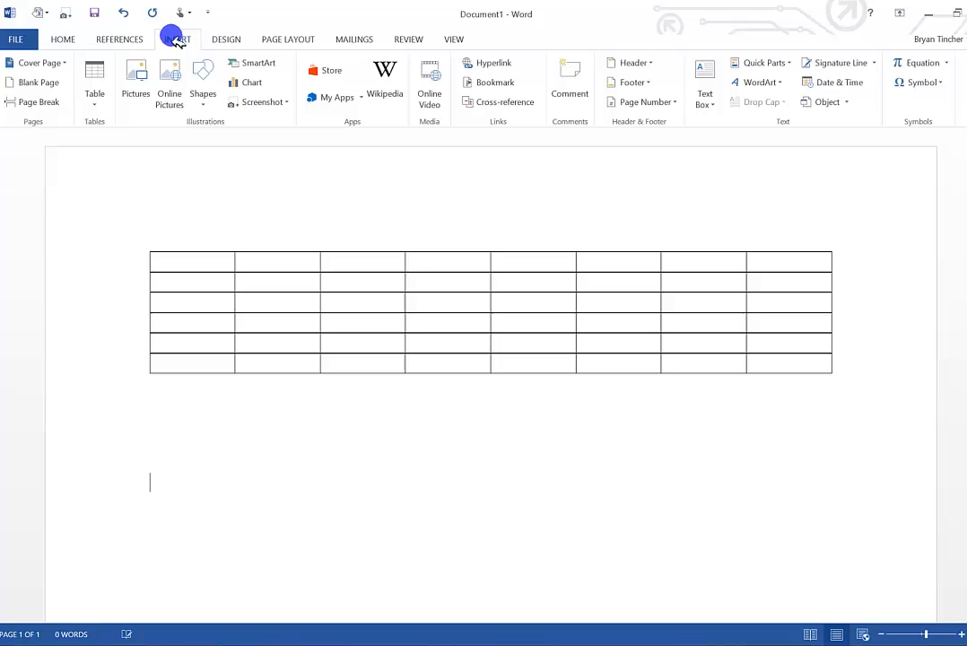
click(93, 101)
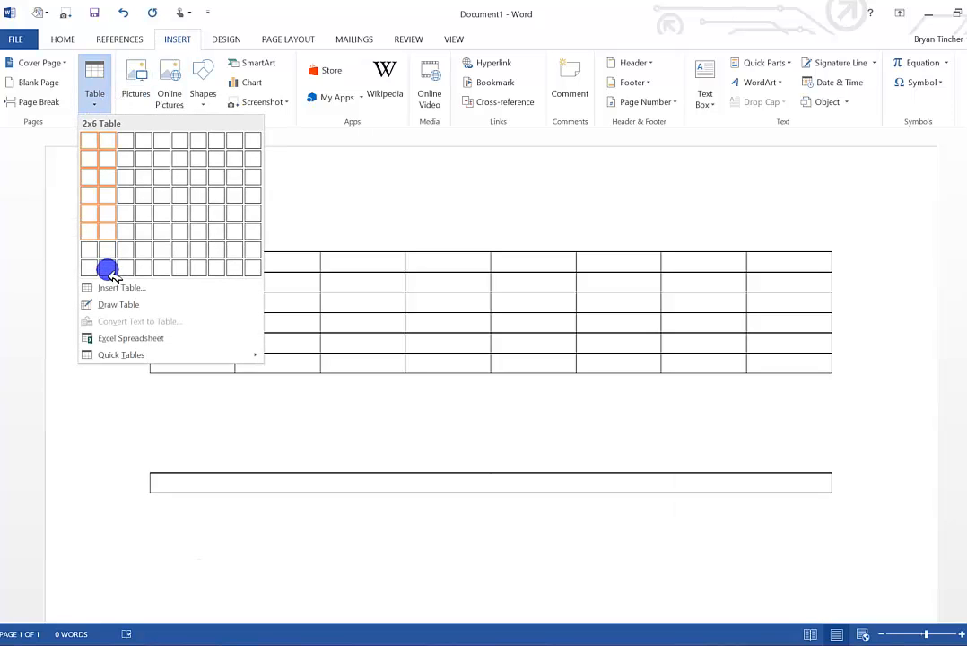
click(107, 304)
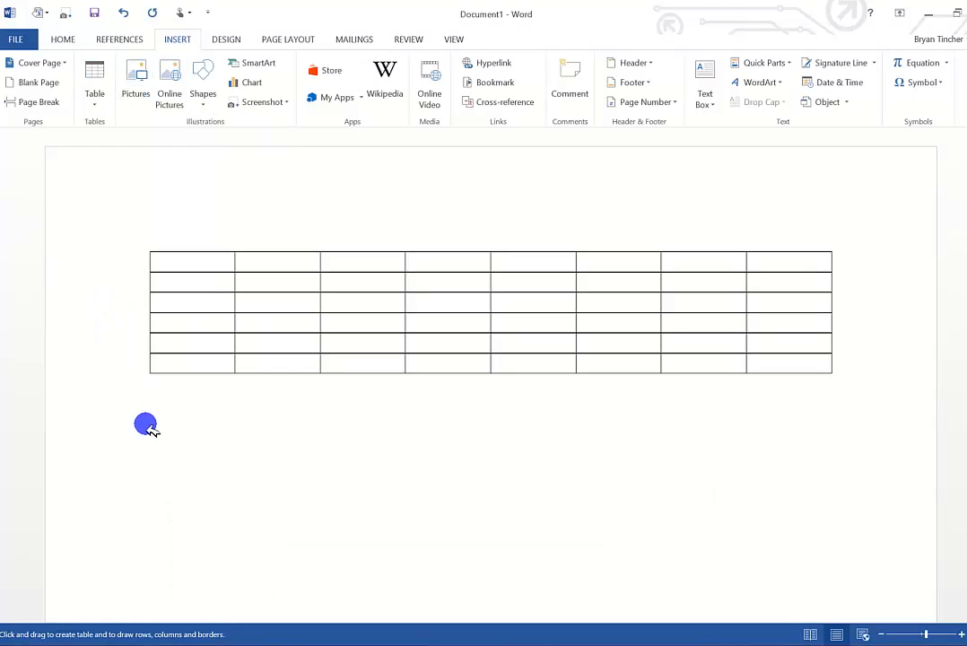
mouse_move(156, 417)
mouse_down()
mouse_move(718, 442)
mouse_move(779, 493)
mouse_move(780, 520)
mouse_up()
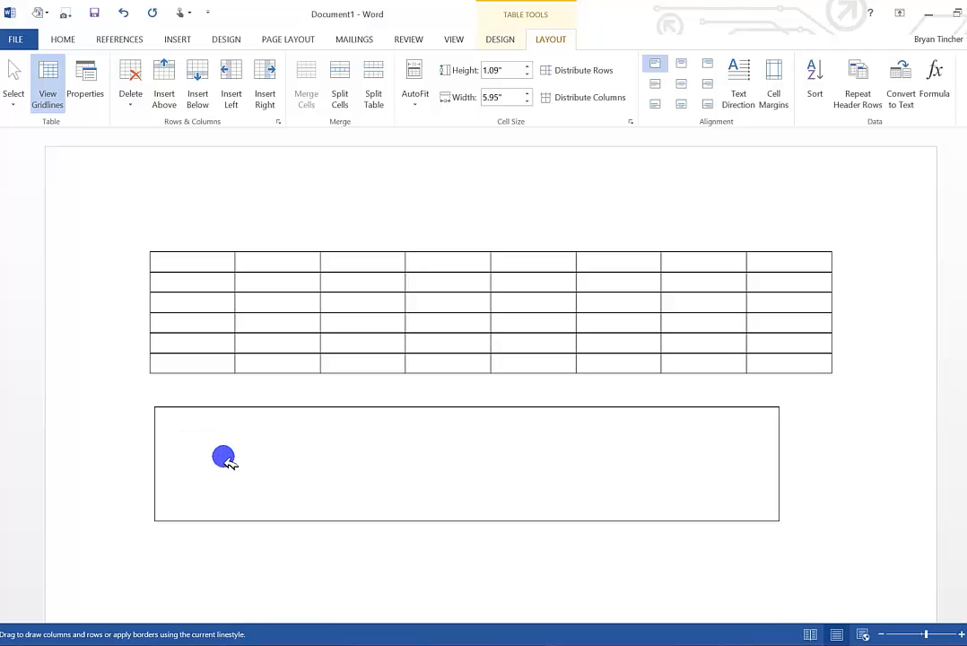
Draw separate small cells scattered inside the hand-drawn table, most about 0.5 inch wide and 0.4 inch high.
drag(222, 445, 167, 409)
drag(316, 469, 320, 467)
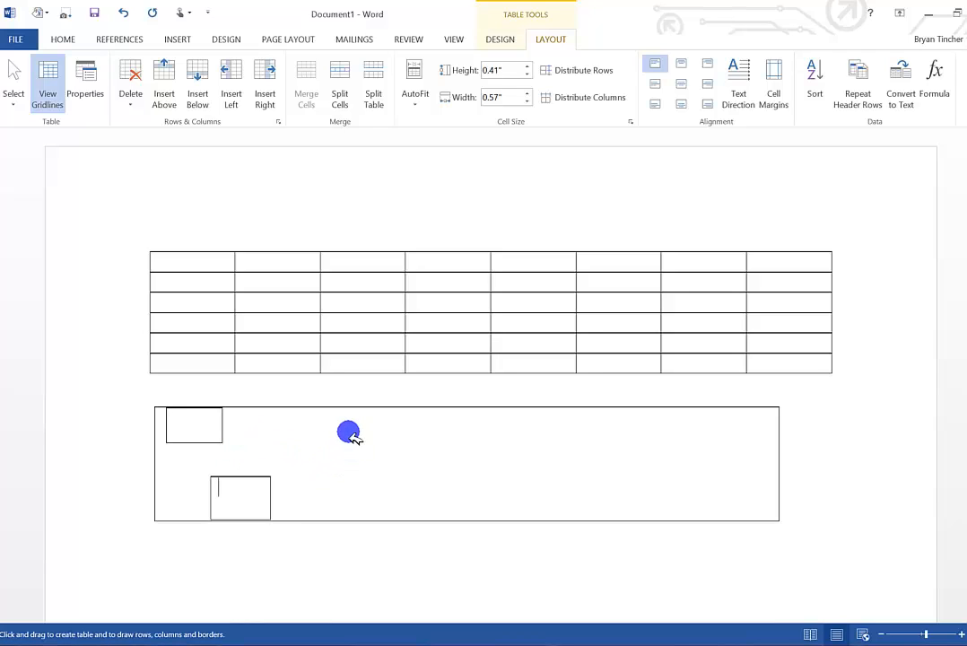
drag(291, 422, 343, 463)
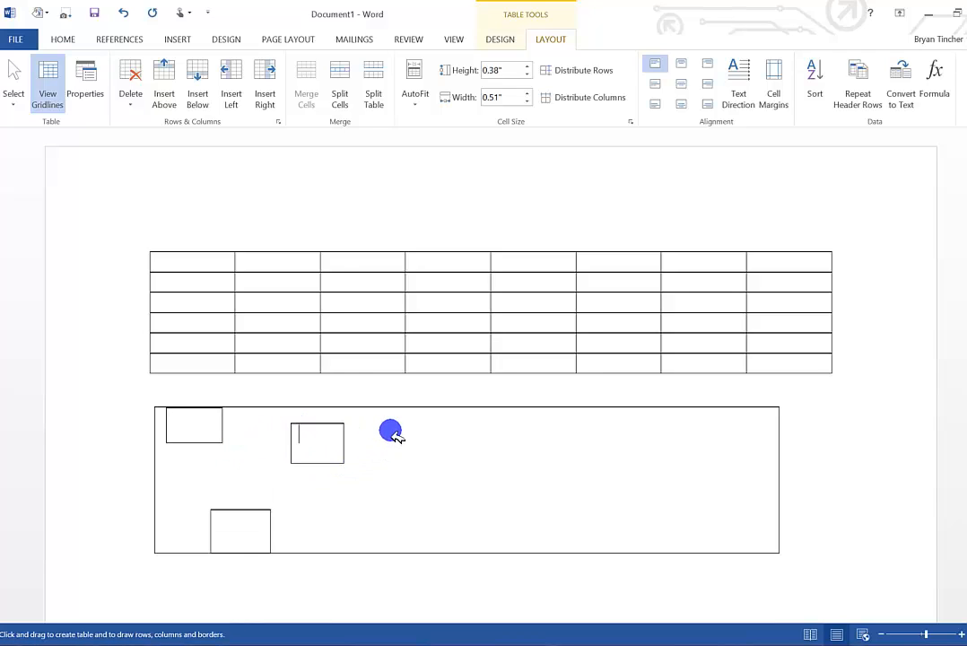
drag(390, 432, 446, 476)
drag(489, 420, 548, 469)
drag(332, 500, 436, 529)
scroll(285, 442, down, 2)
scroll(285, 441, down, 4)
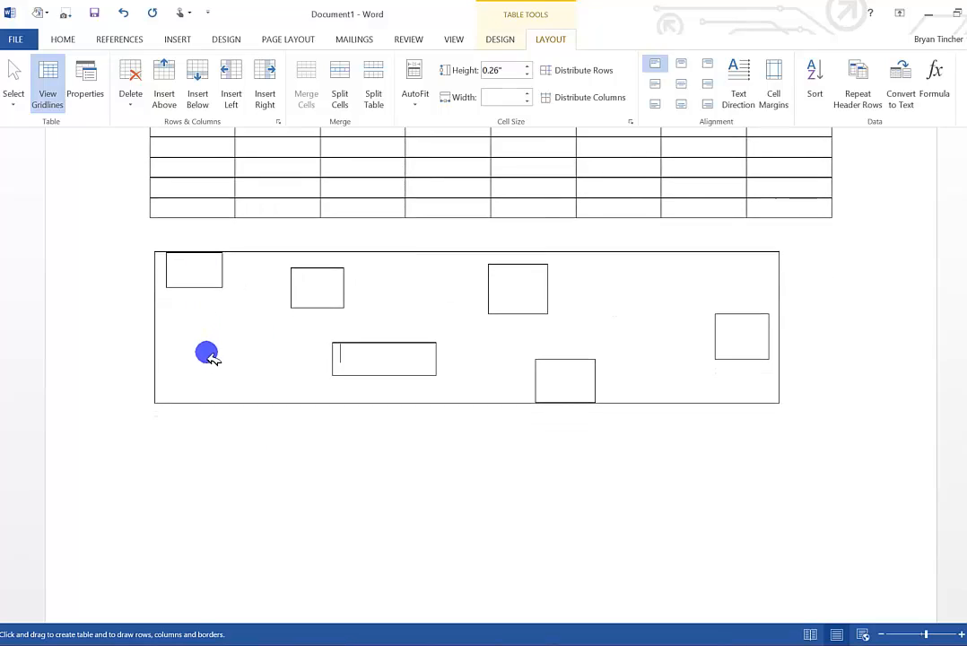
Try to insert the Double Table quick table of the Greek alphabet inside the hand-drawn table.
click(171, 40)
click(99, 88)
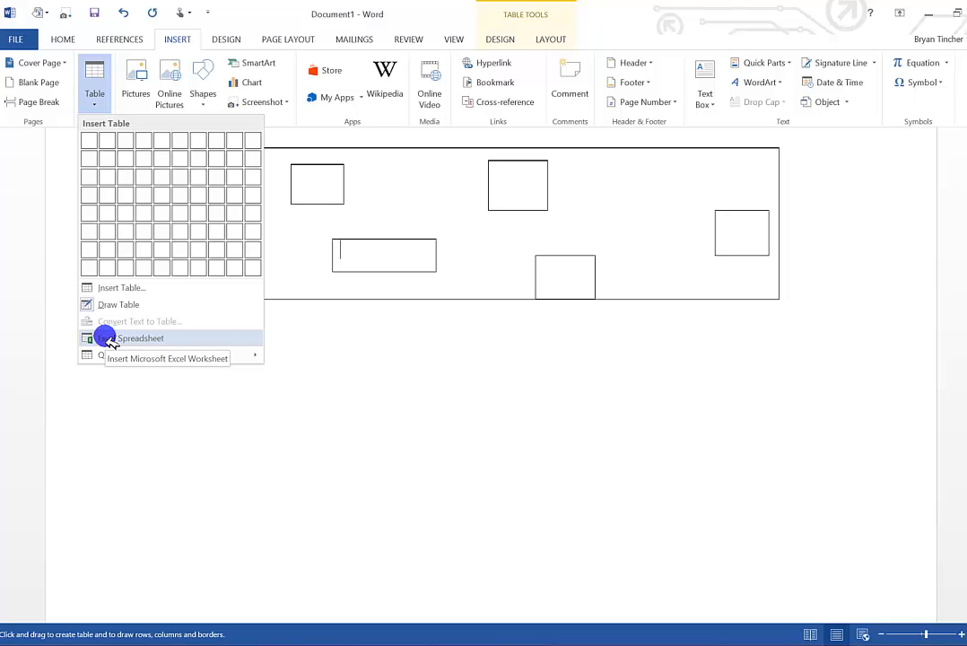
mouse_move(108, 357)
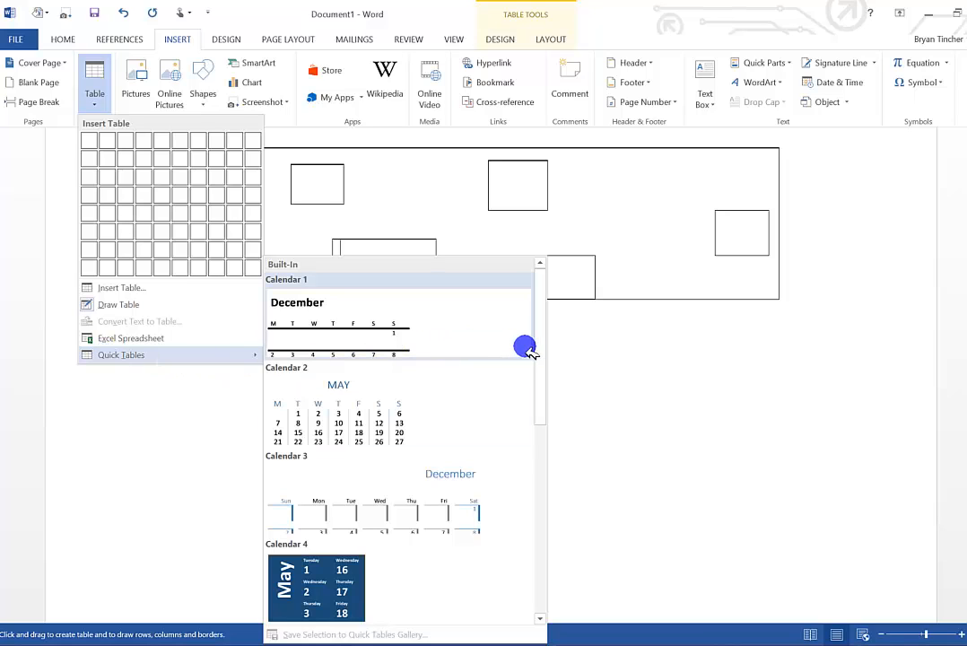
drag(541, 348, 532, 465)
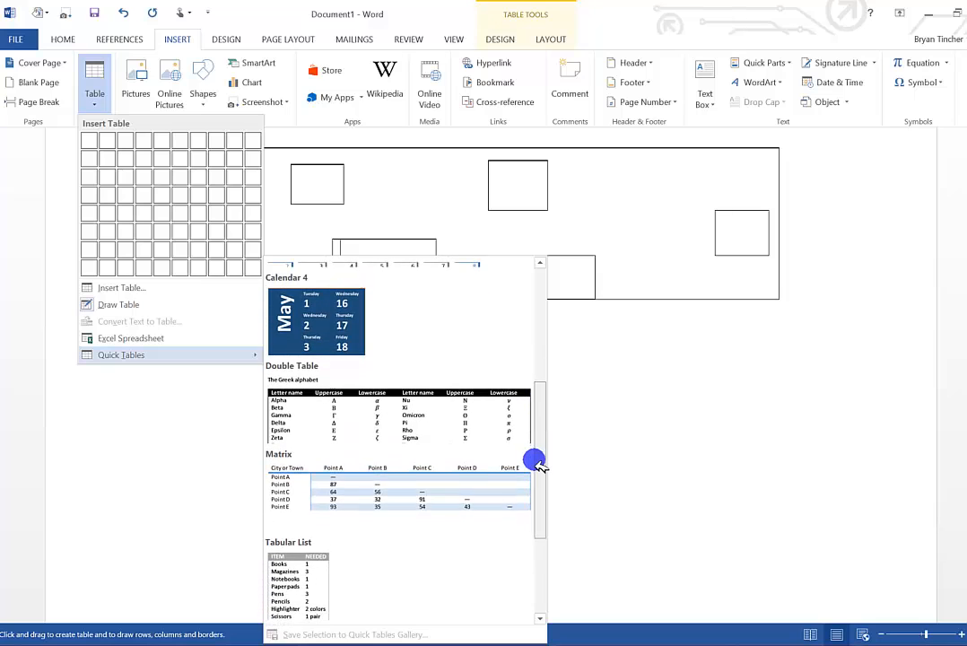
click(346, 429)
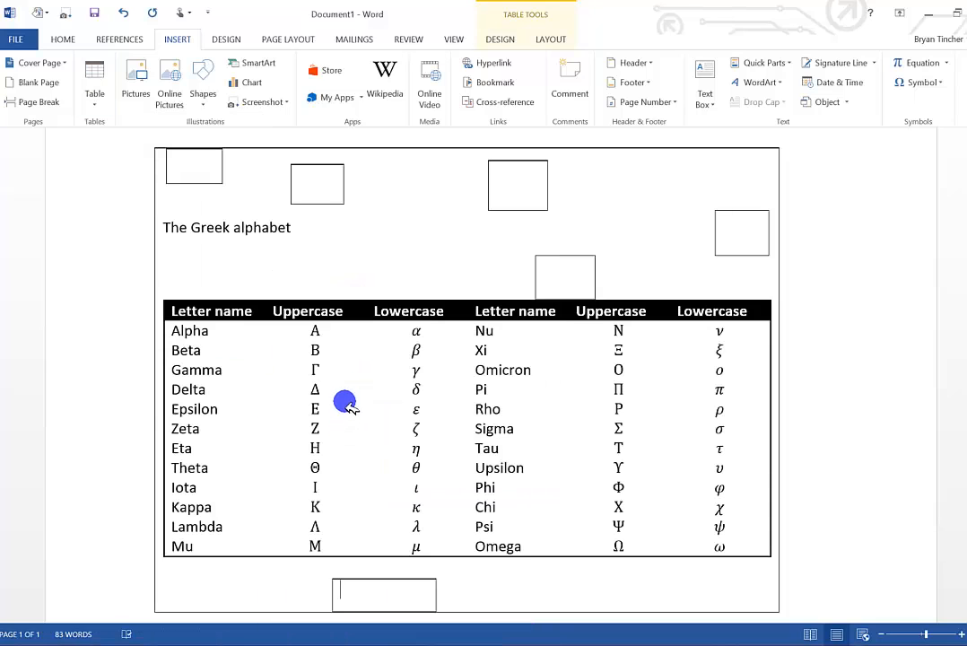
scroll(346, 399, down, 3)
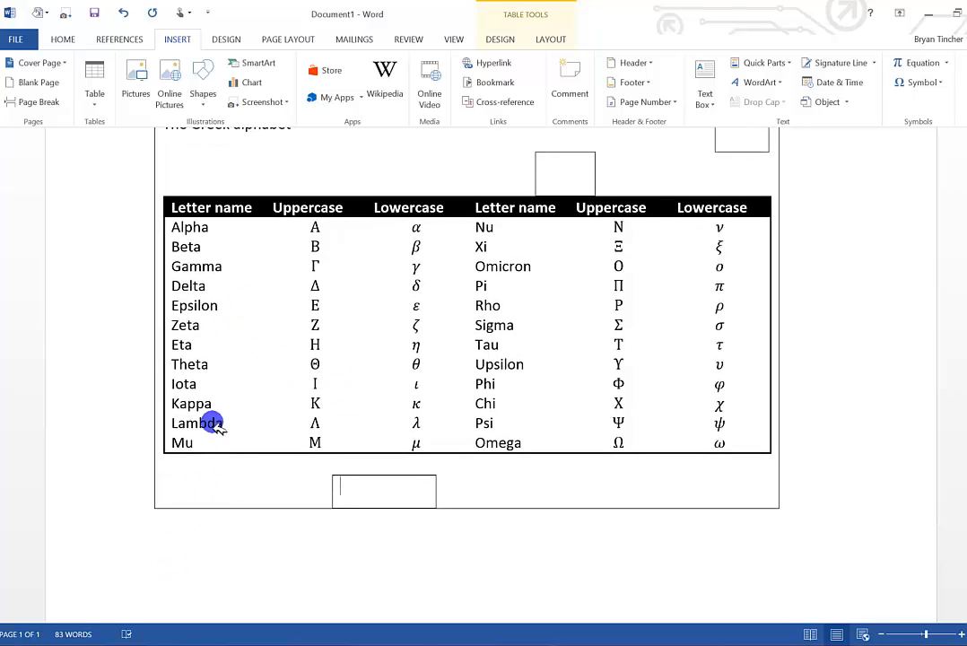
key(ctrl+z)
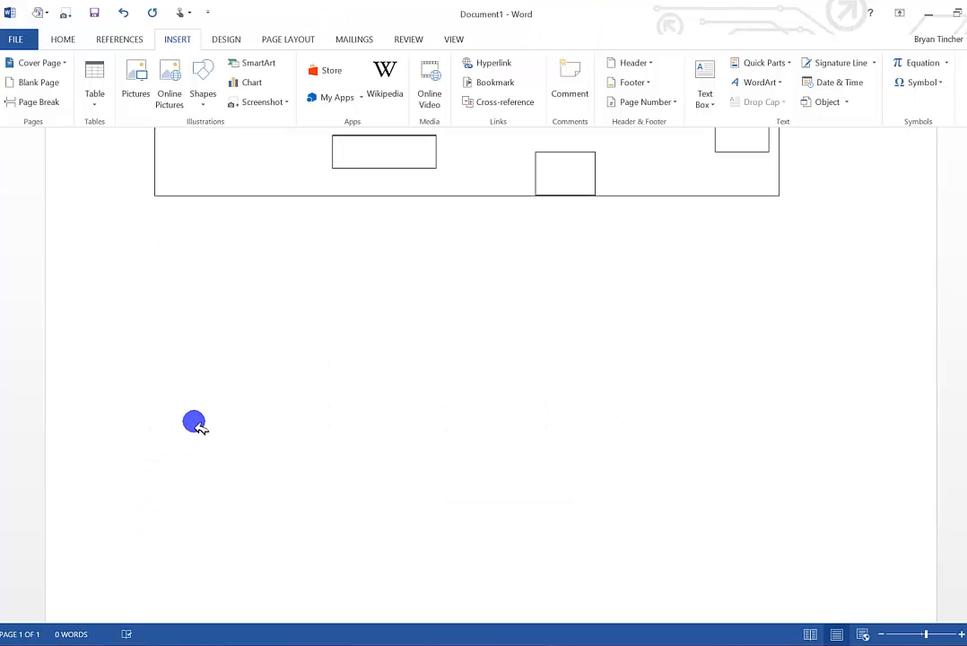
Insert the Double Table quick table of the Greek alphabet on the blank line below the hand-drawn table.
click(96, 97)
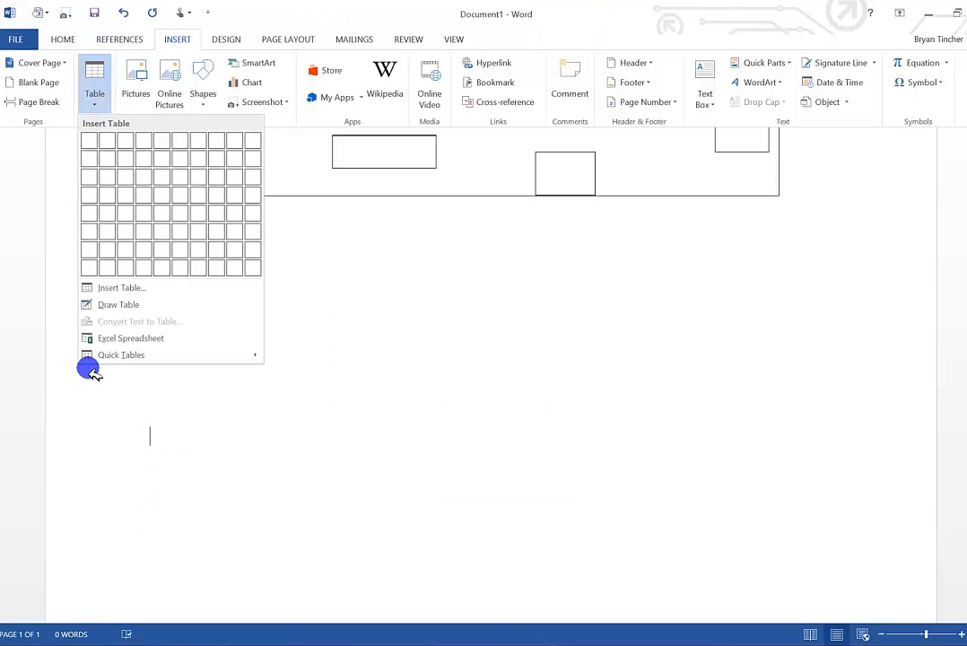
mouse_move(209, 355)
scroll(325, 404, down, 3)
click(318, 514)
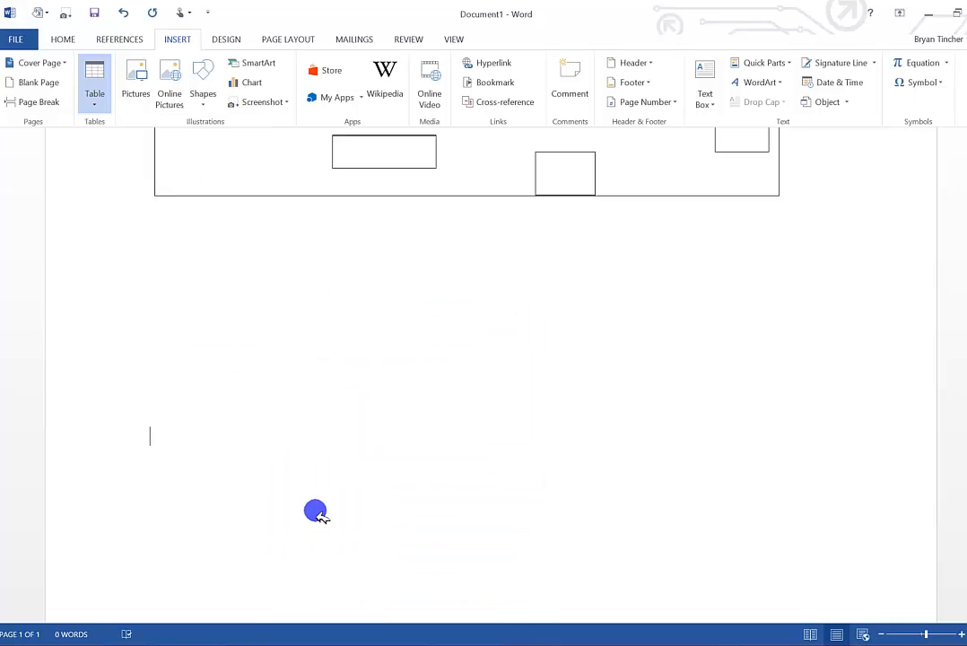
scroll(339, 404, down, 4)
scroll(334, 401, down, 1)
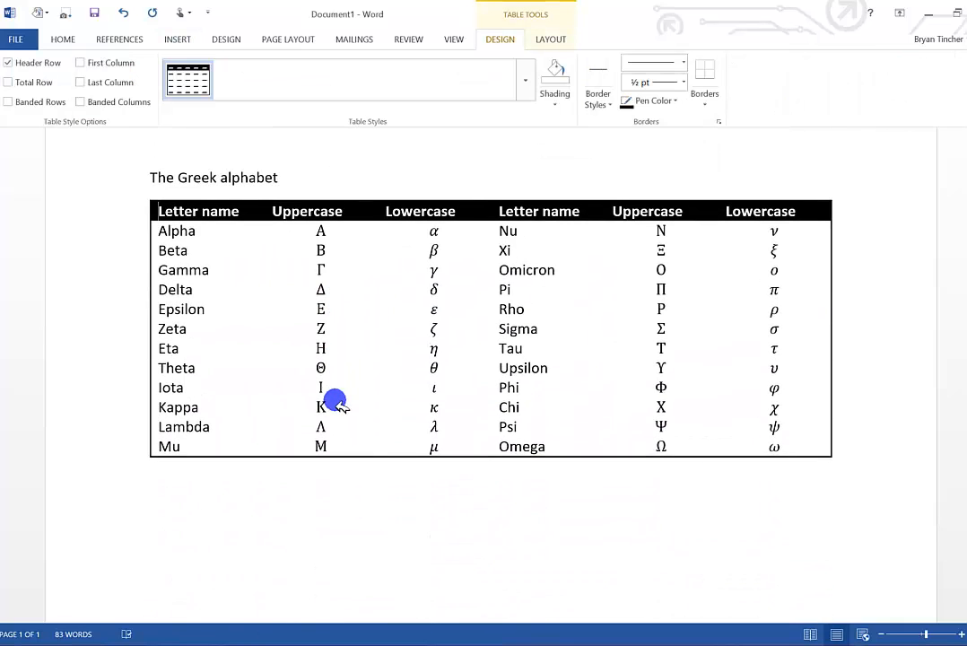
double_click(182, 251)
click(321, 250)
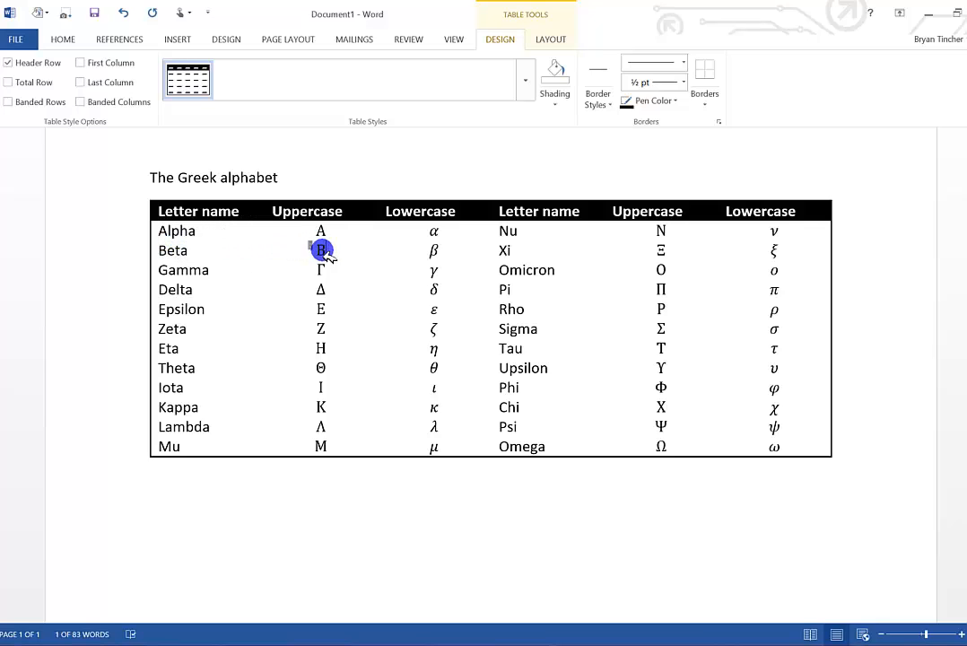
click(433, 249)
click(508, 251)
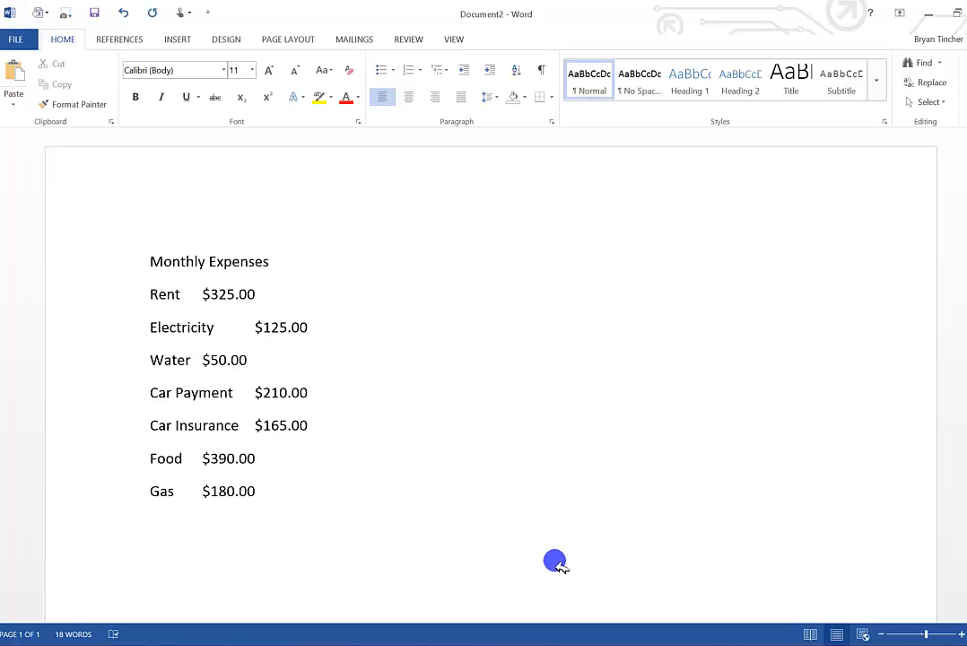
Add a Cell Phone line with the tabbed amount $90.00 below Gas in the Monthly Expenses list.
click(260, 491)
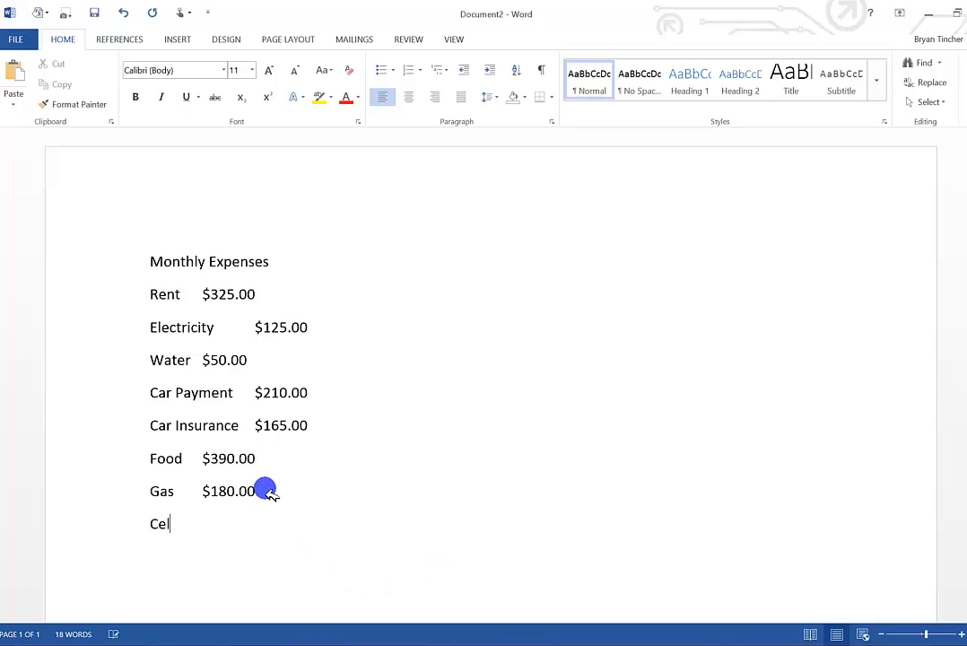
text(Cell Phone)
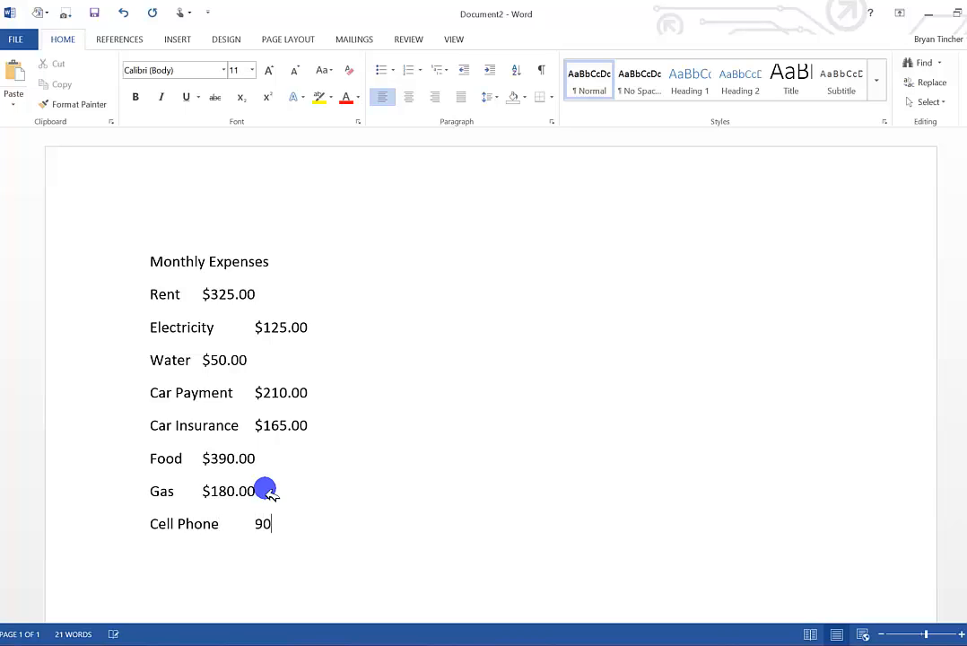
key(BackSpace)
key(BackSpace)
Convert the whole Monthly Expenses list into a table with 2 columns, separating the text at tabs.
drag(309, 523, 147, 267)
click(179, 40)
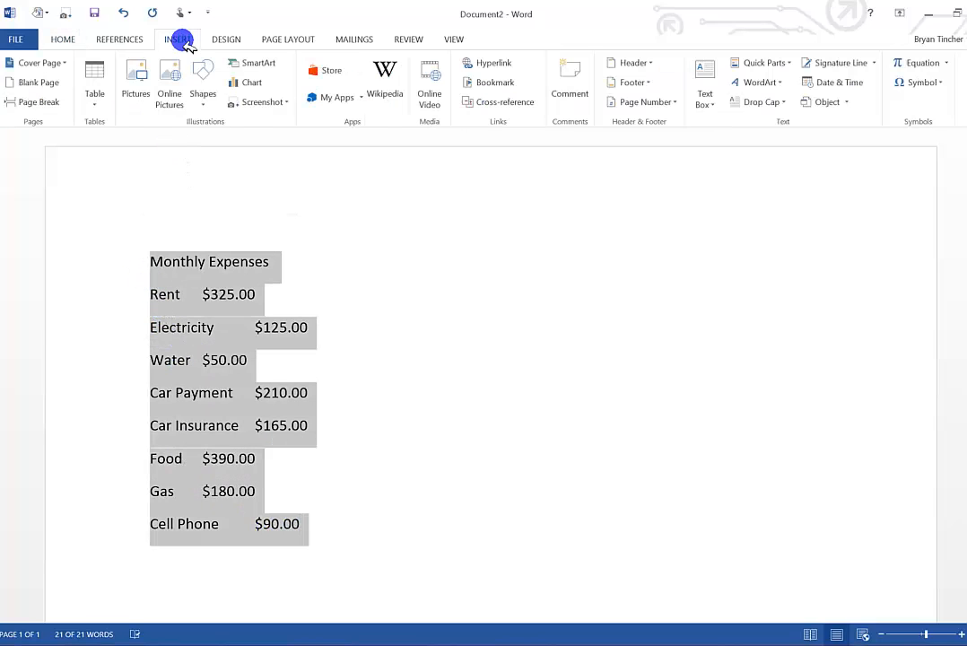
click(94, 102)
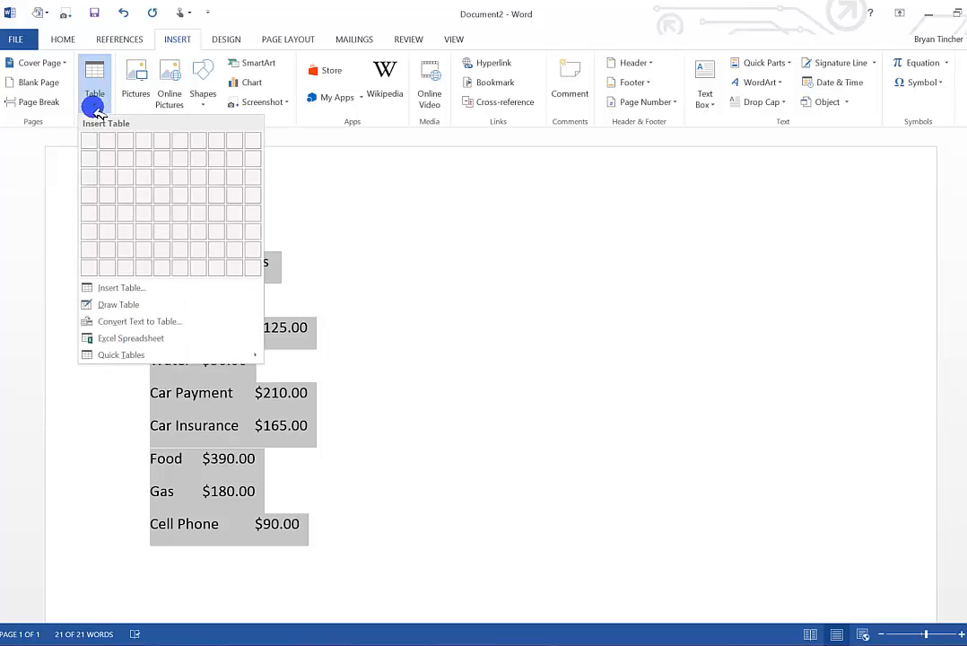
click(110, 323)
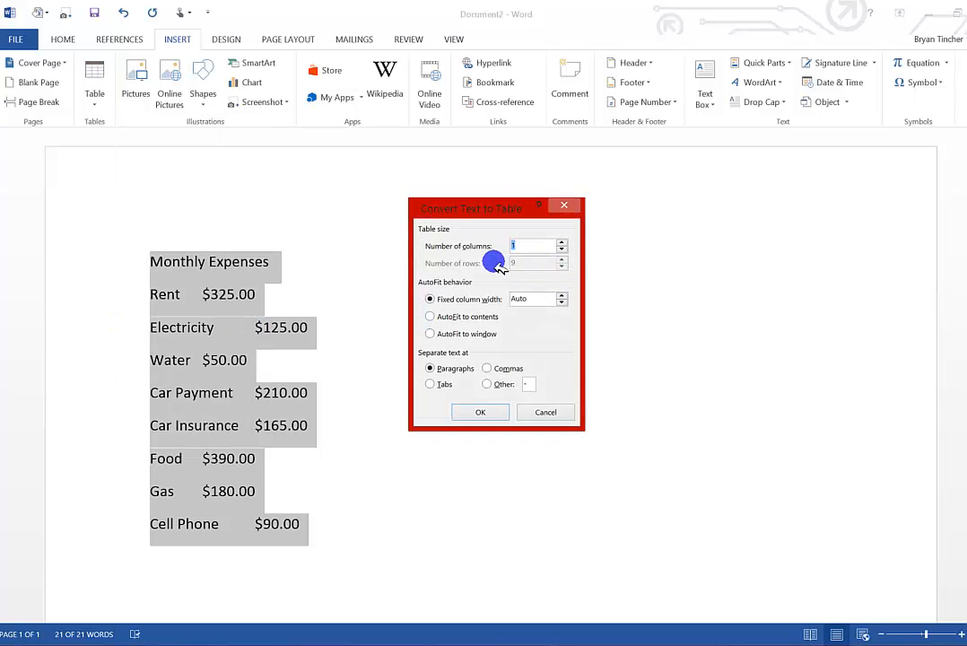
click(562, 242)
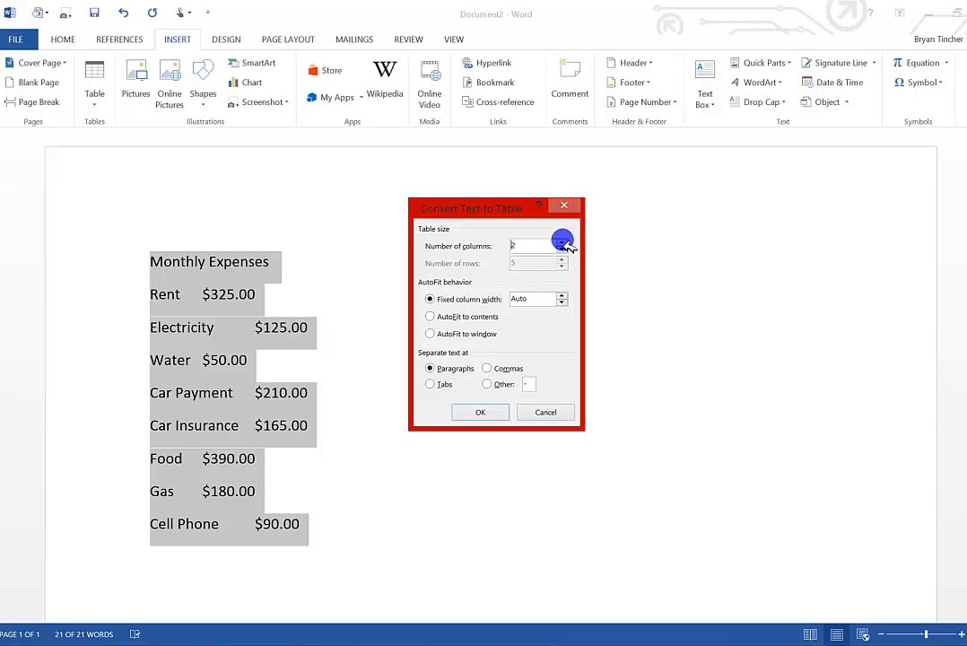
click(431, 385)
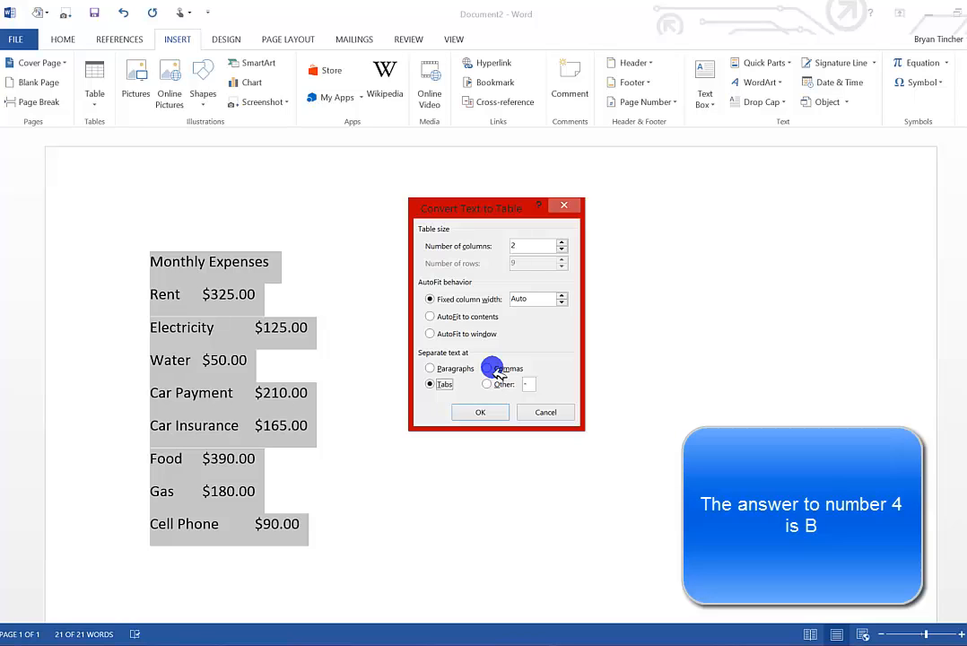
click(482, 412)
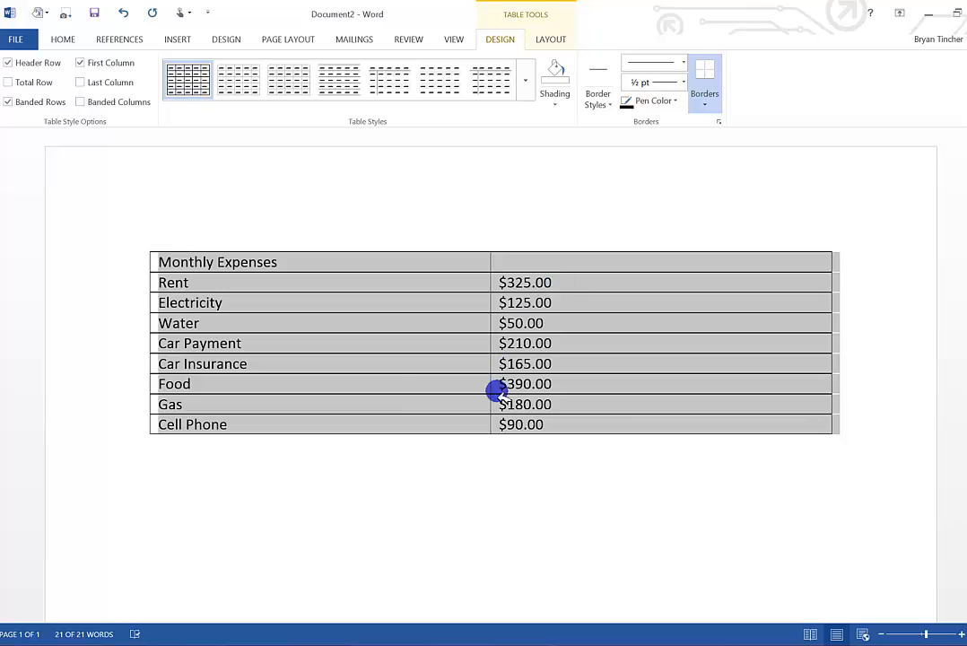
click(406, 387)
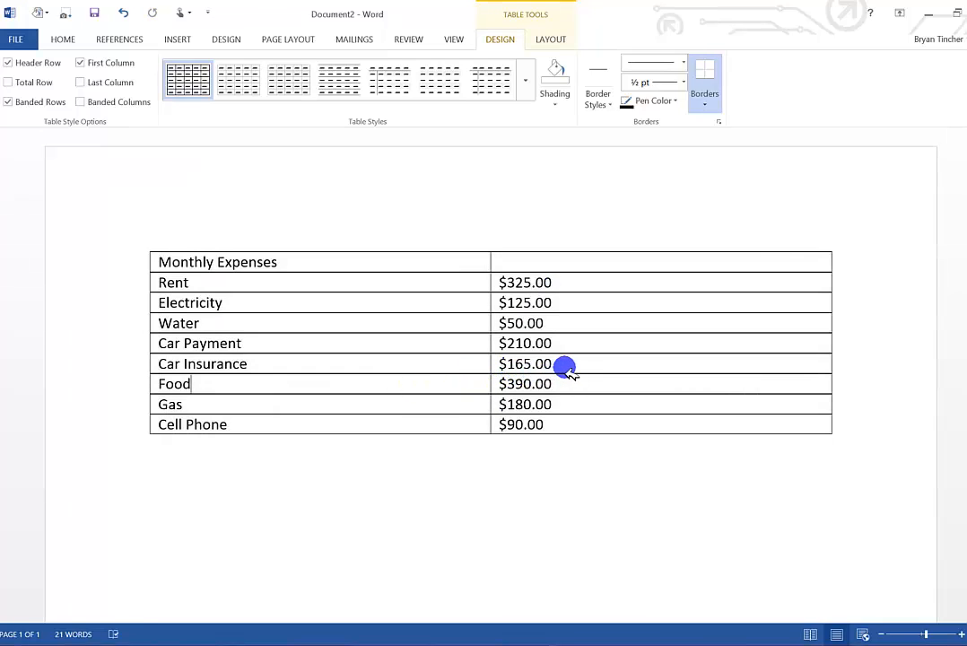
Change the Car Insurance amount in the table to $155.00.
click(523, 363)
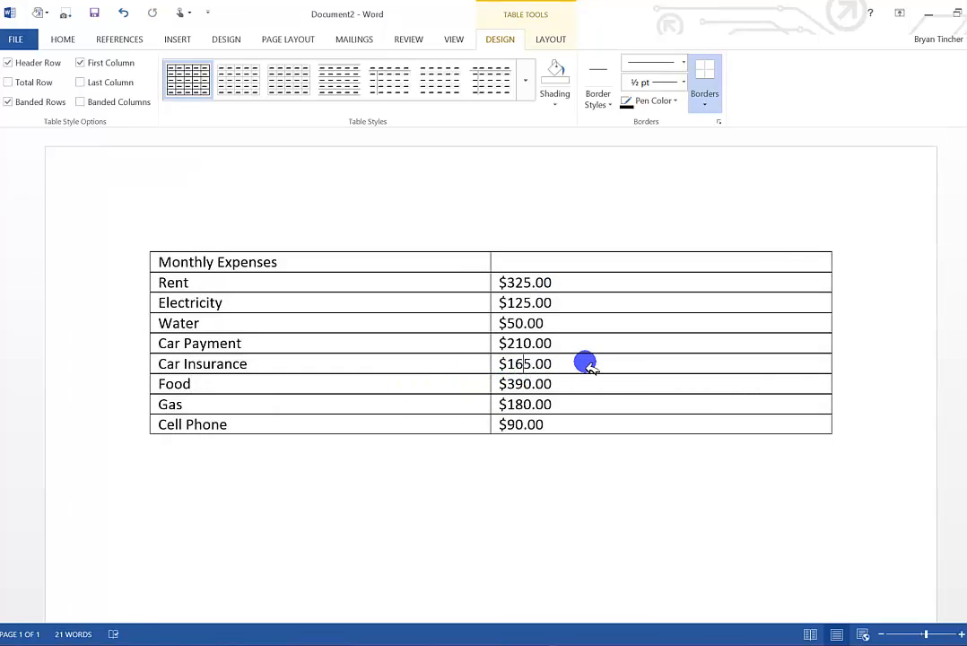
key(BackSpace)
text(5)
click(608, 384)
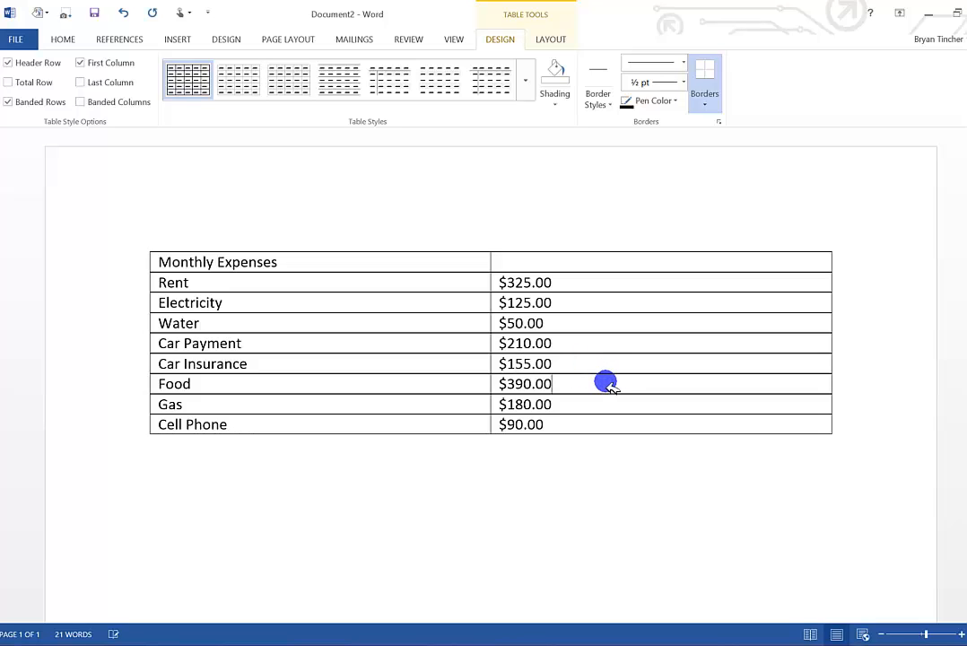
Set the Car Insurance amount to $210.00.
double_click(520, 365)
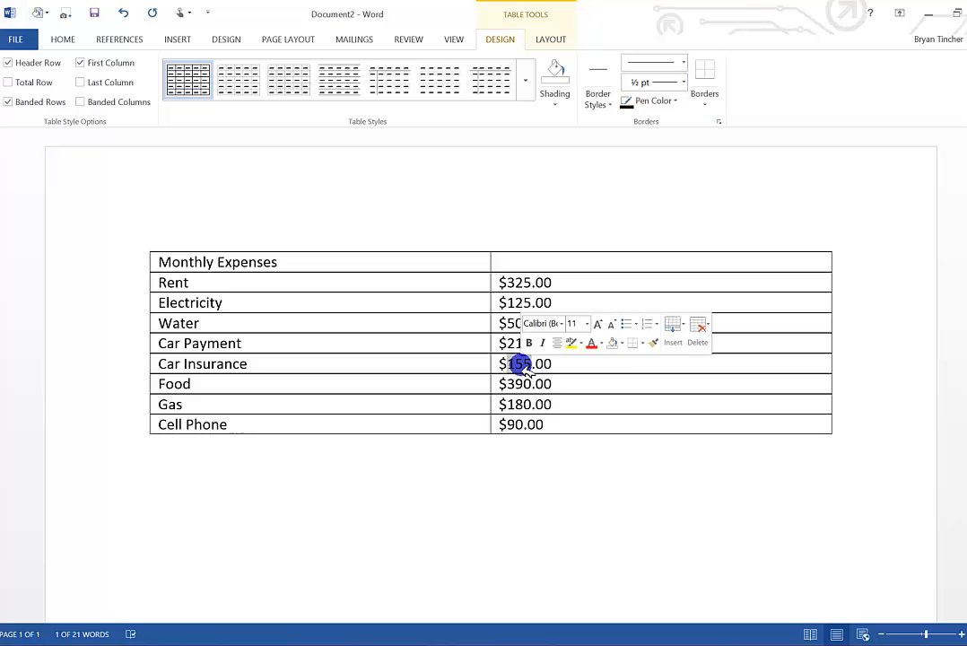
text(210)
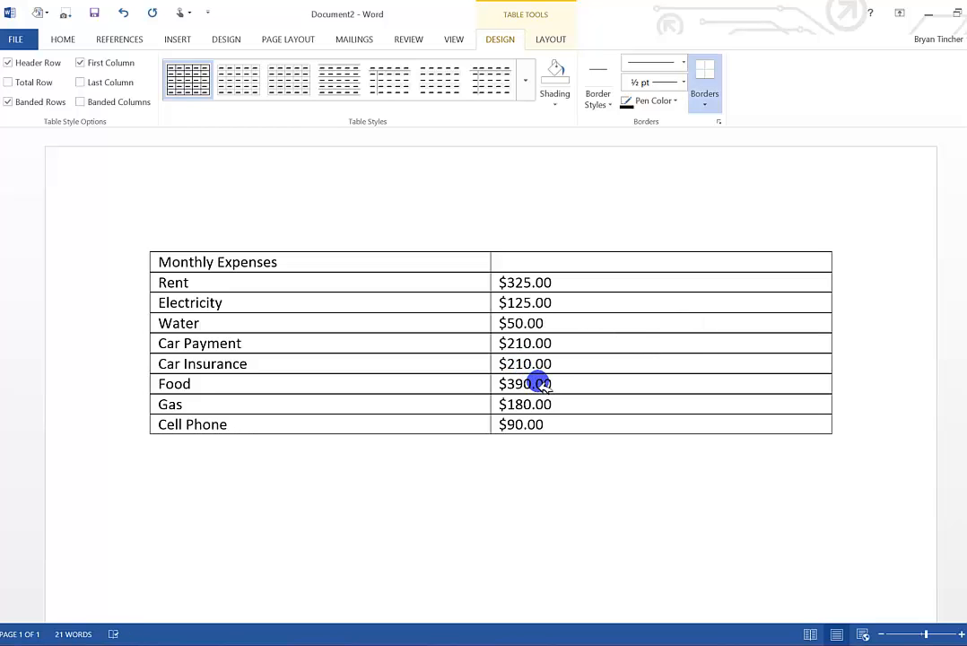
click(531, 447)
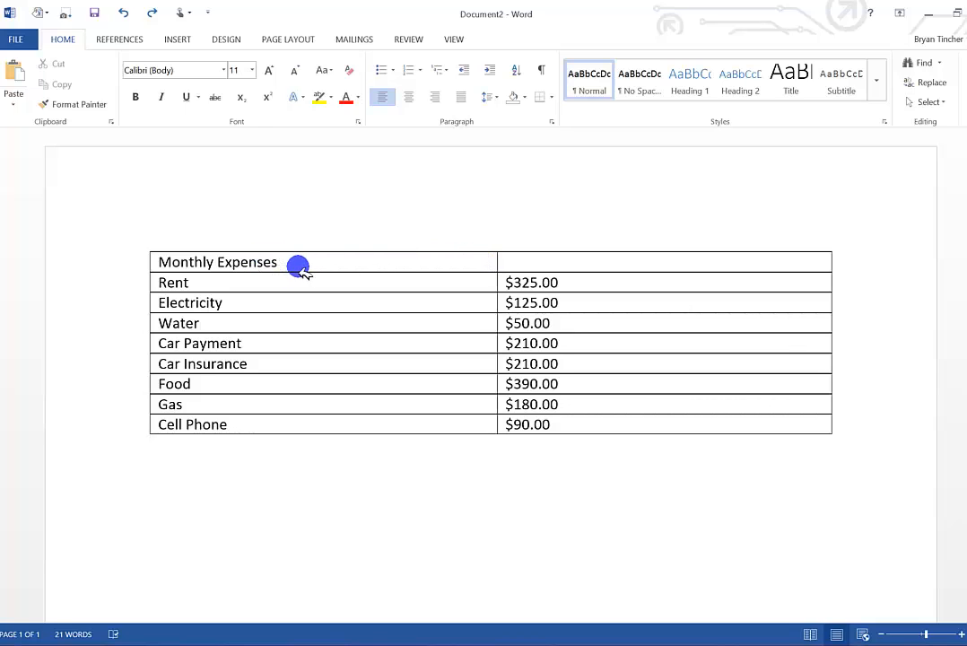
Merge the two cells of the header row and centre the Monthly Expenses title in the merged cell.
drag(313, 264, 532, 263)
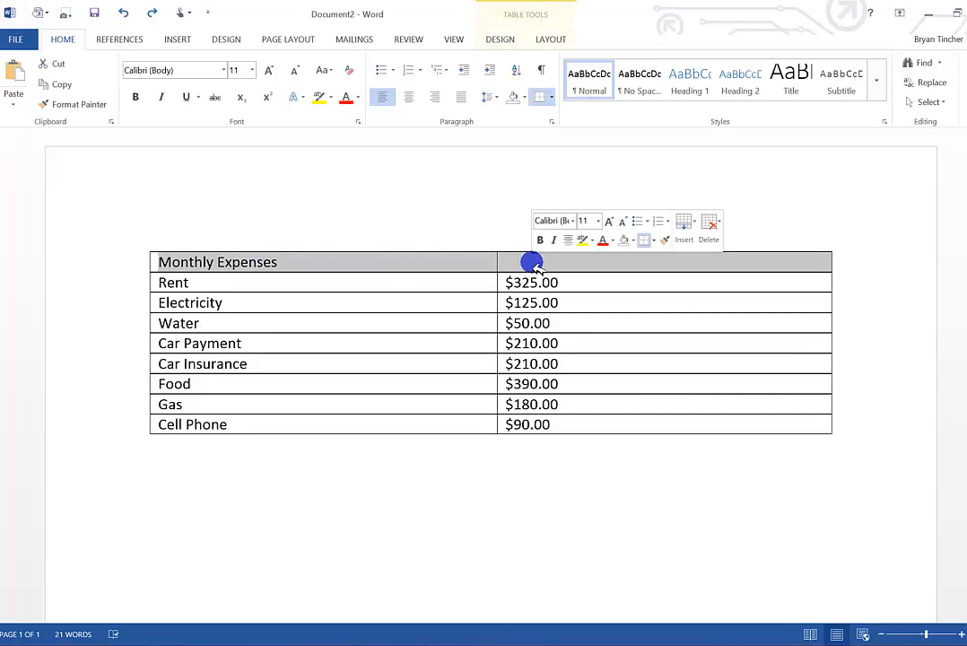
right_click(525, 264)
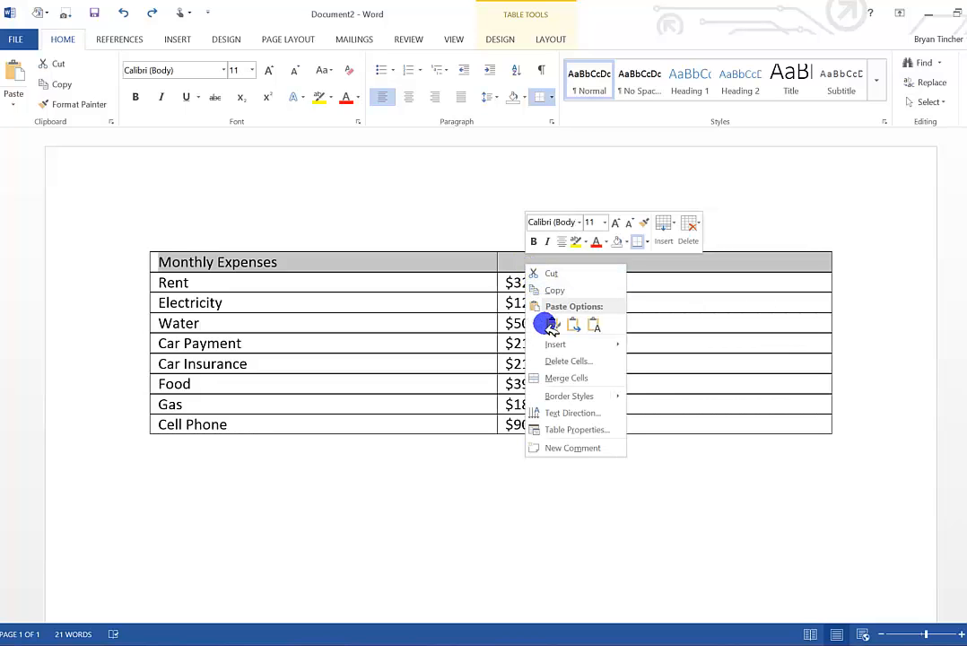
click(567, 378)
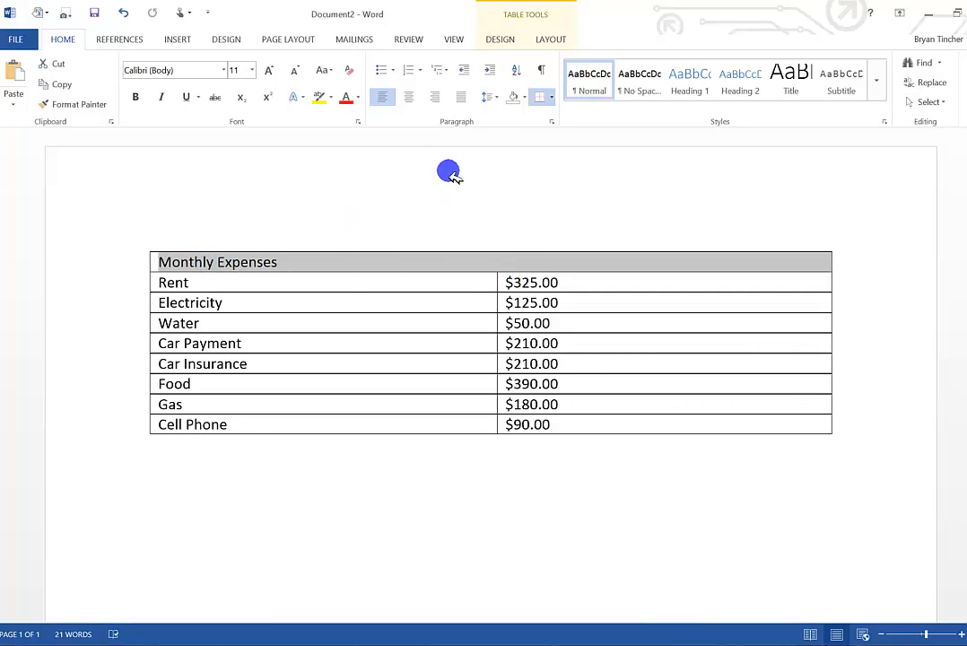
click(411, 98)
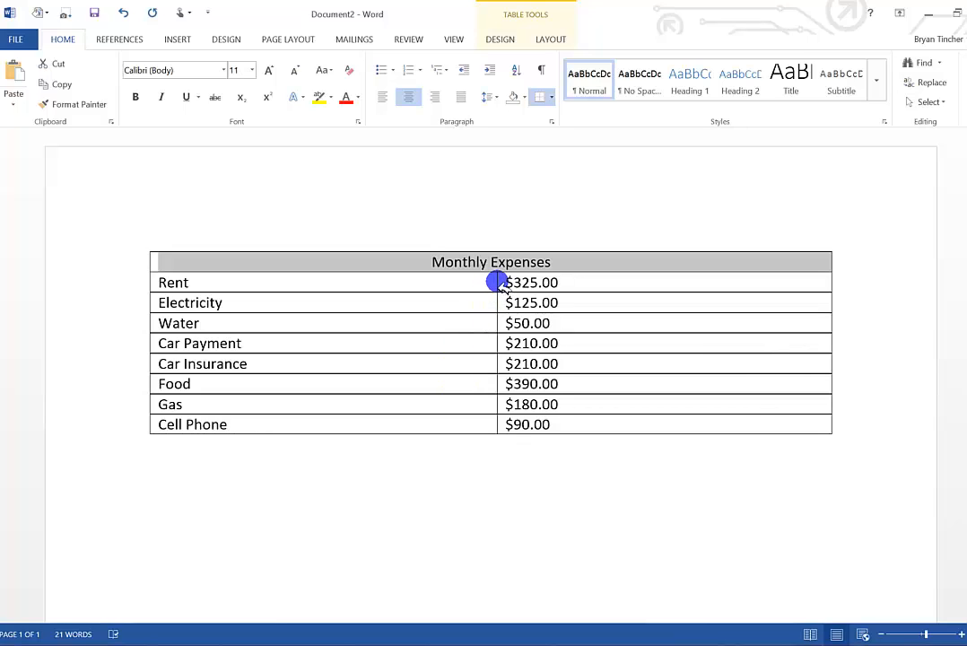
Try to narrow the table's first column by moving the boundary between the expense names and amounts to the left.
drag(498, 283, 347, 282)
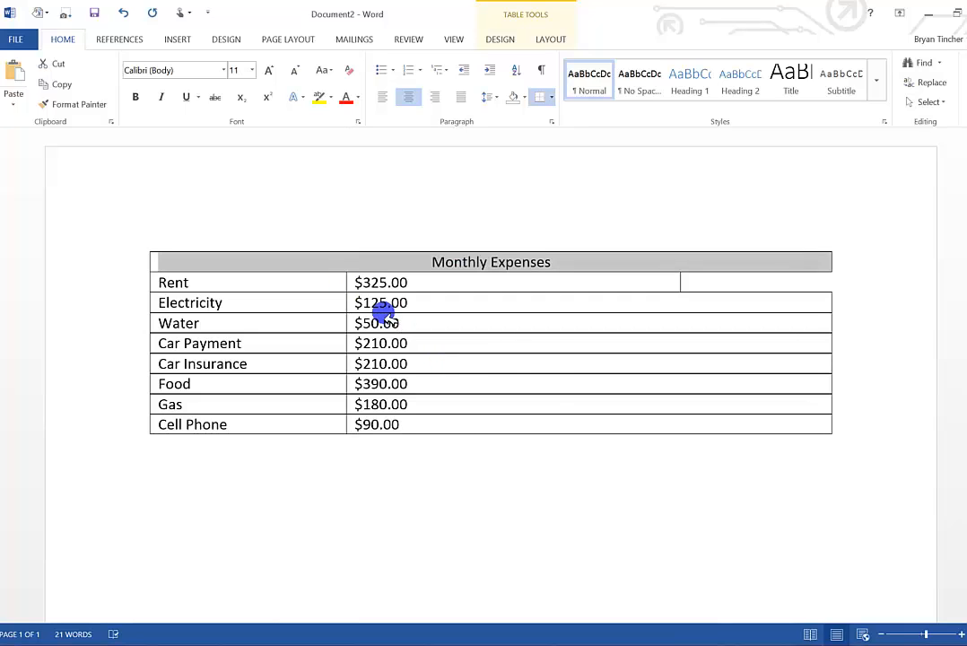
key(ctrl+z)
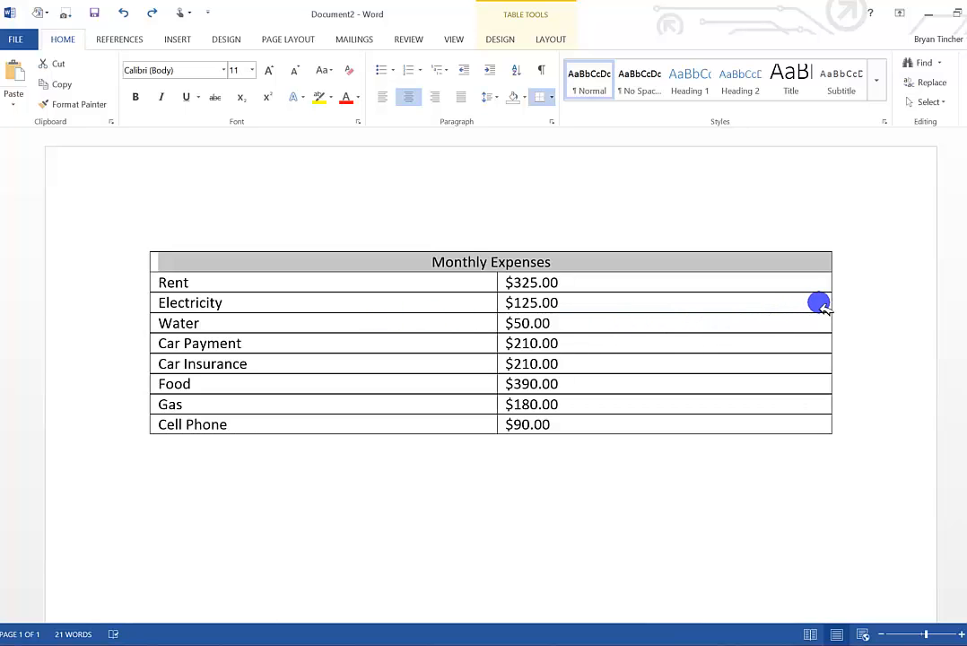
Narrow the expenses table from both sides by moving its outer right and left borders inward, closer to the text.
drag(833, 306, 602, 306)
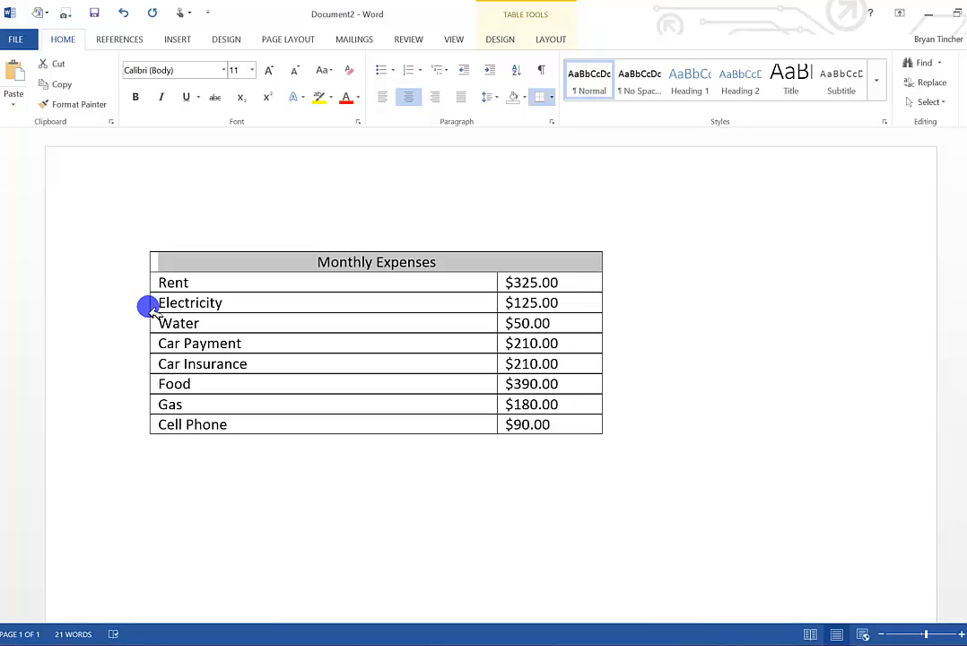
drag(149, 306, 285, 321)
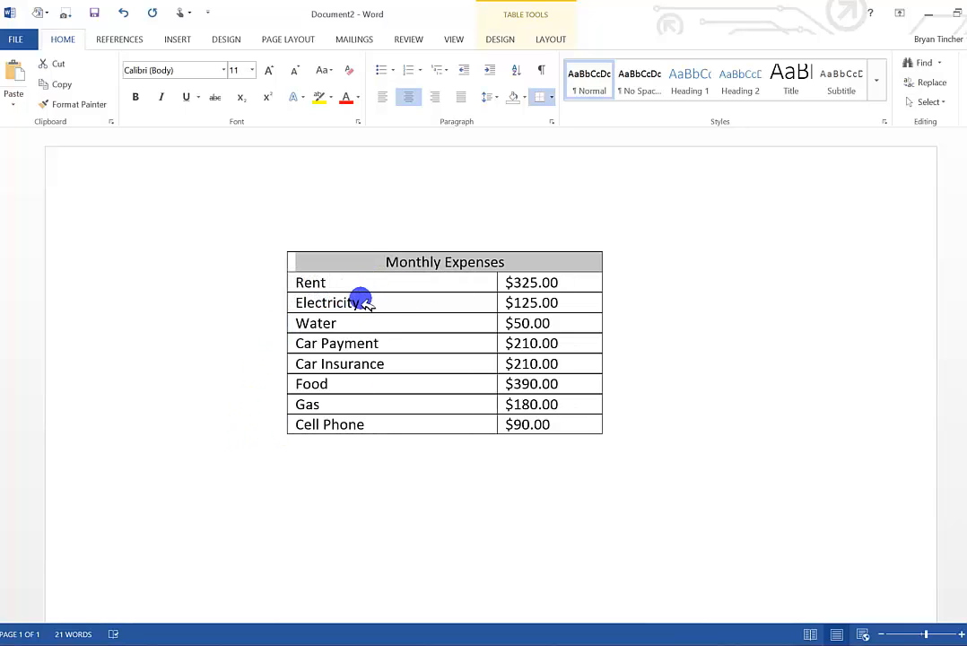
Insert a row below the Water row and fill it with Medical Payments and 129.00.
drag(302, 321, 543, 325)
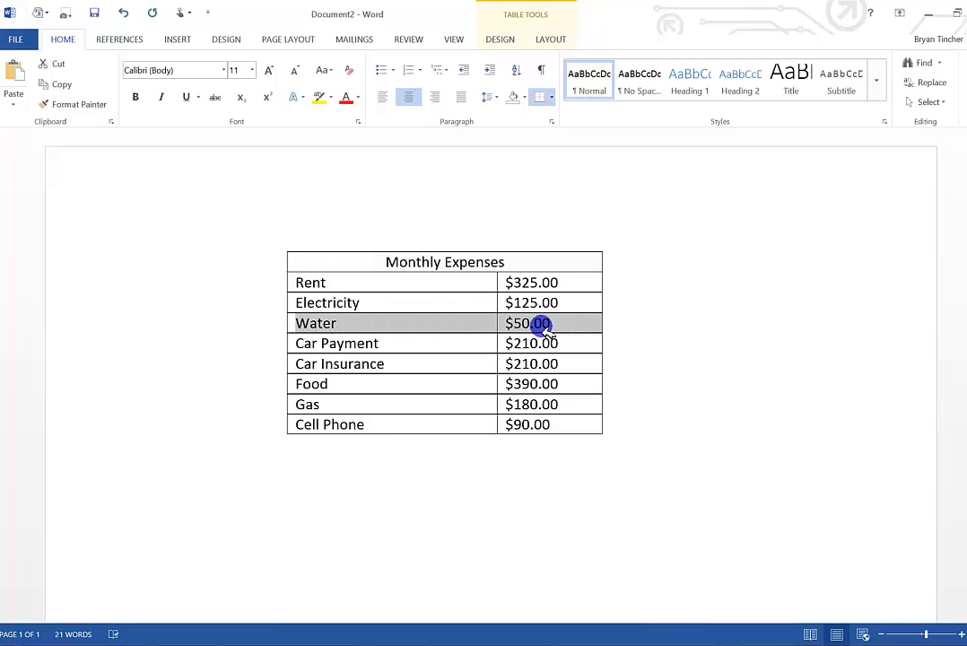
right_click(348, 326)
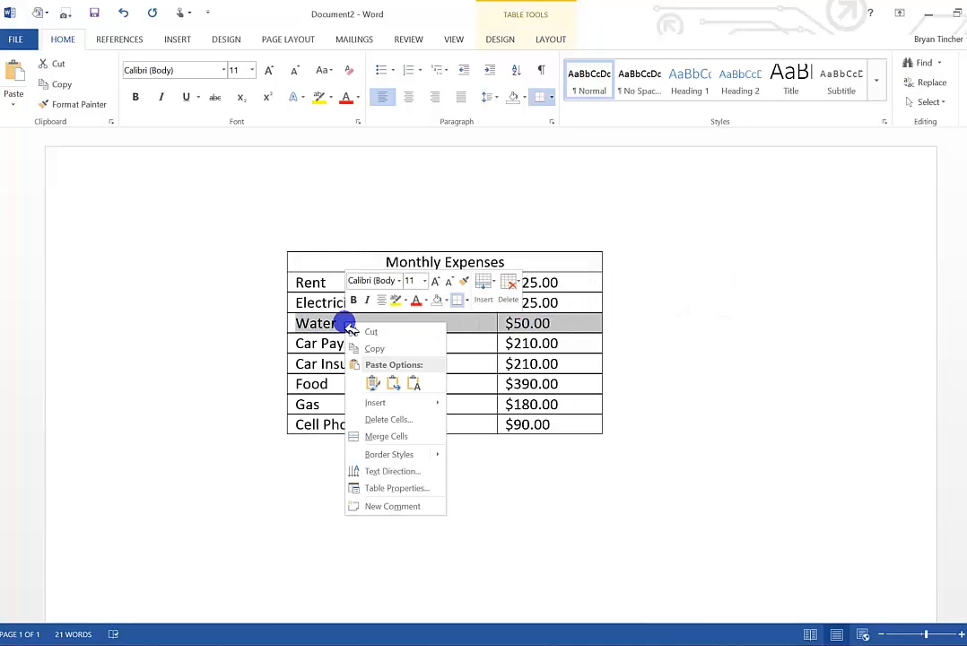
key(Escape)
right_click(330, 326)
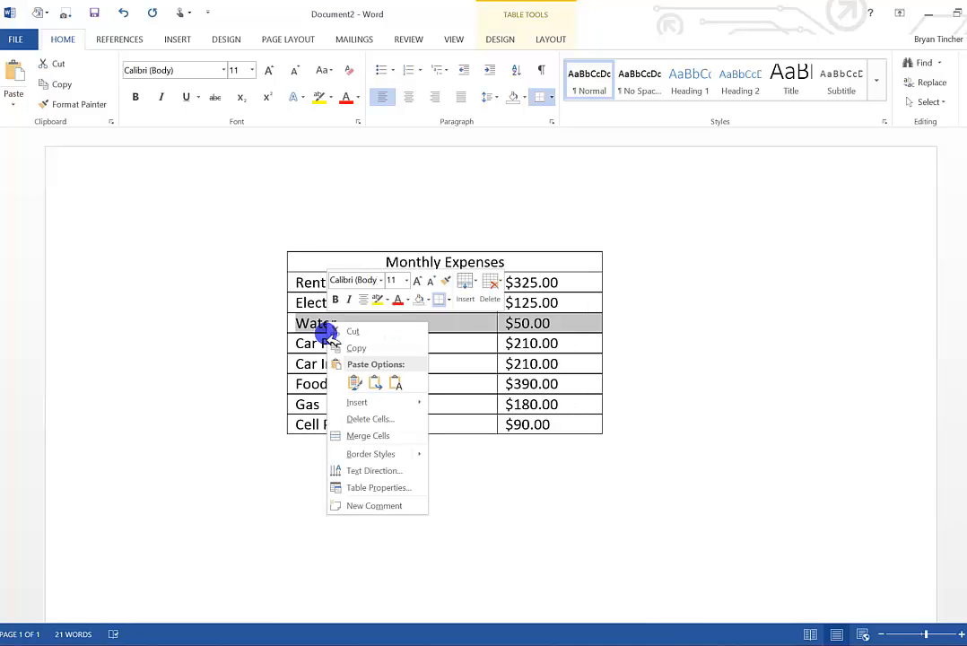
mouse_move(351, 404)
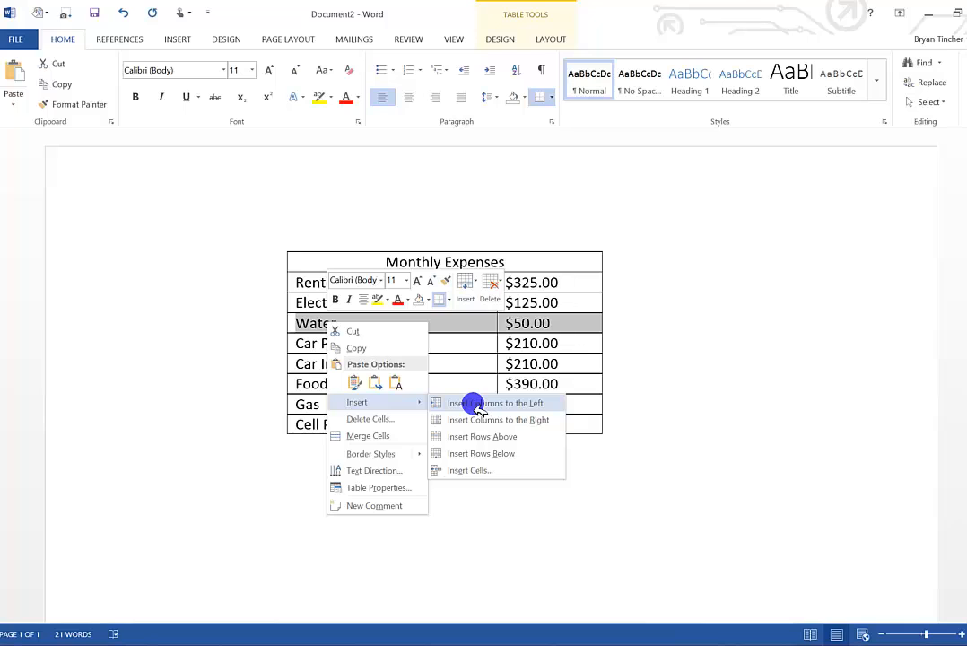
click(467, 455)
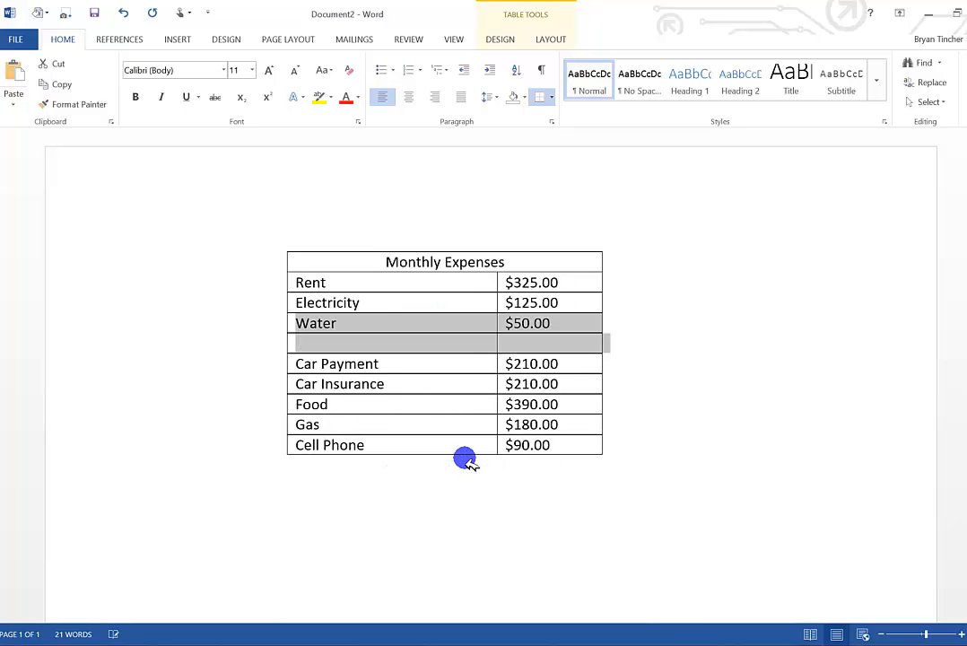
click(370, 346)
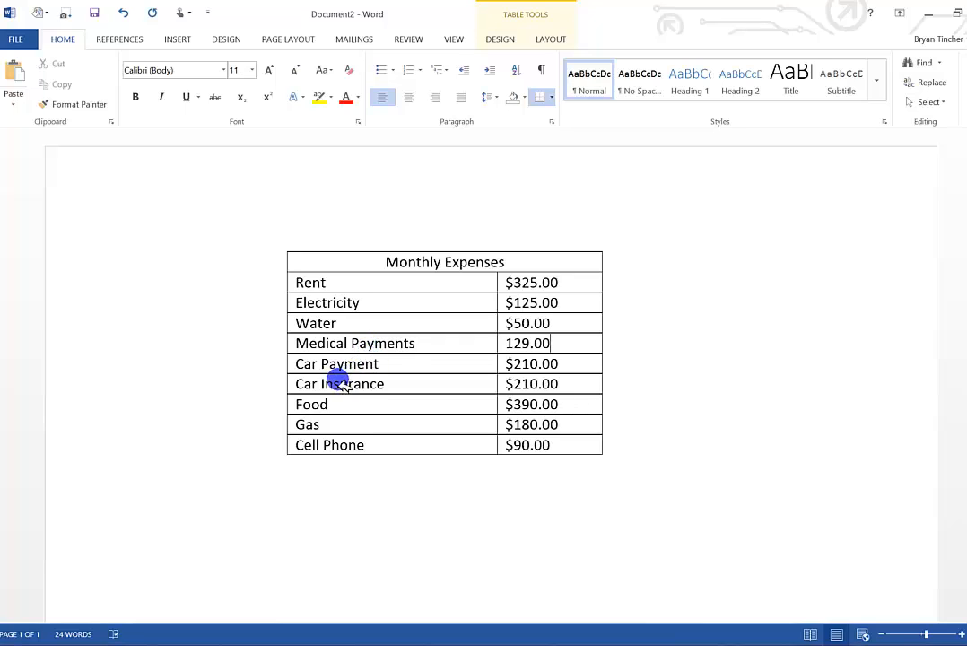
Delete the entire Medical Payments row from the expenses table.
drag(304, 343, 531, 344)
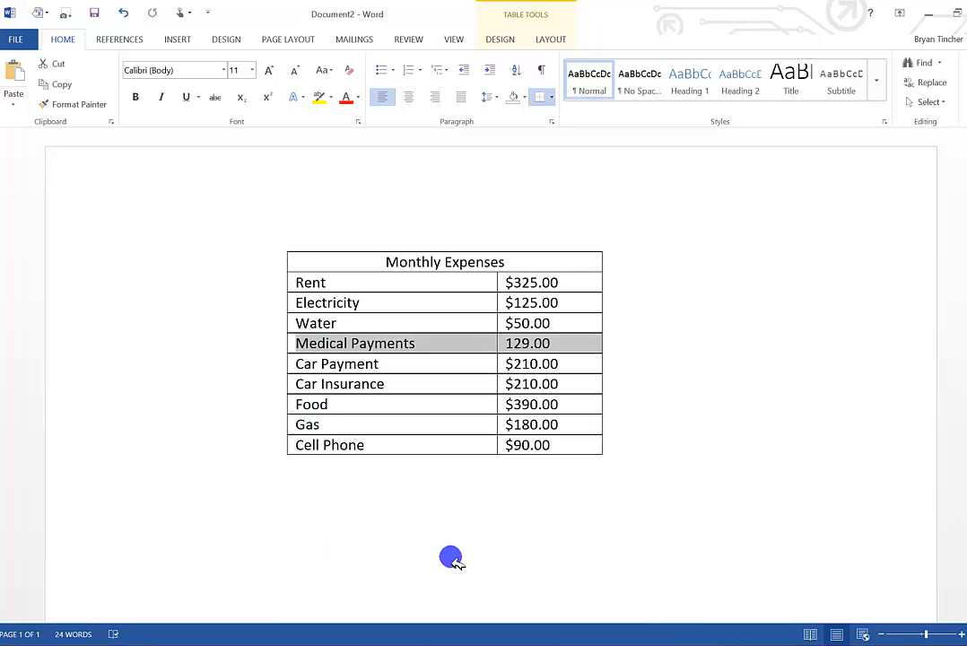
right_click(422, 348)
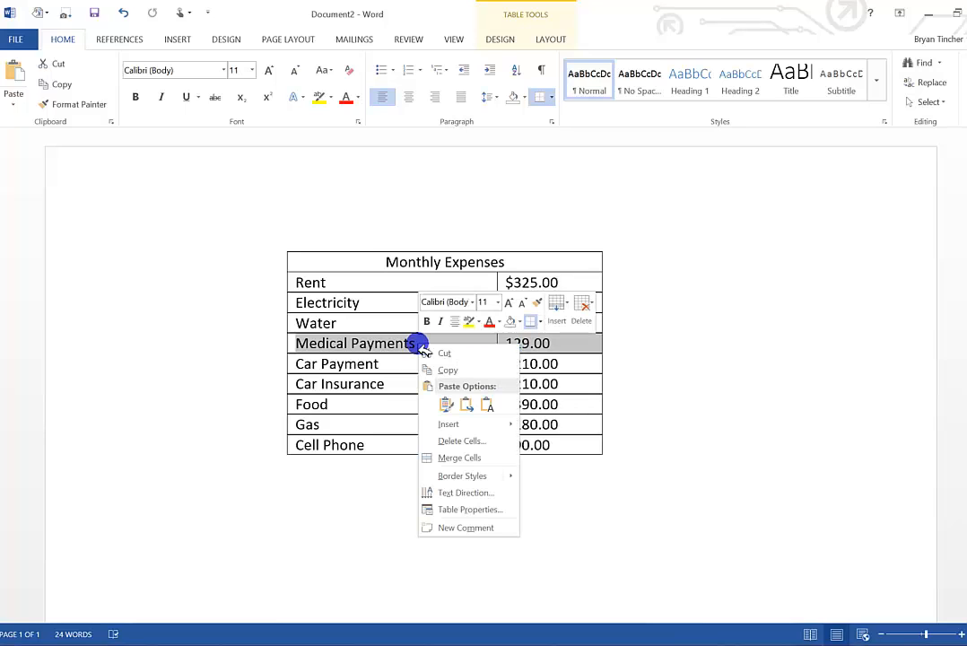
click(445, 440)
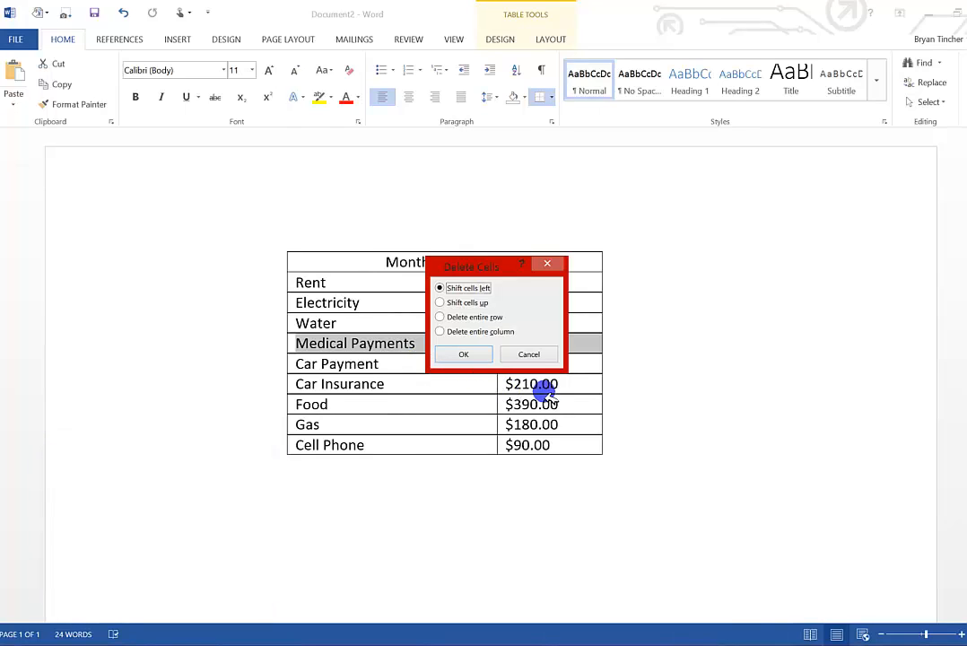
click(442, 318)
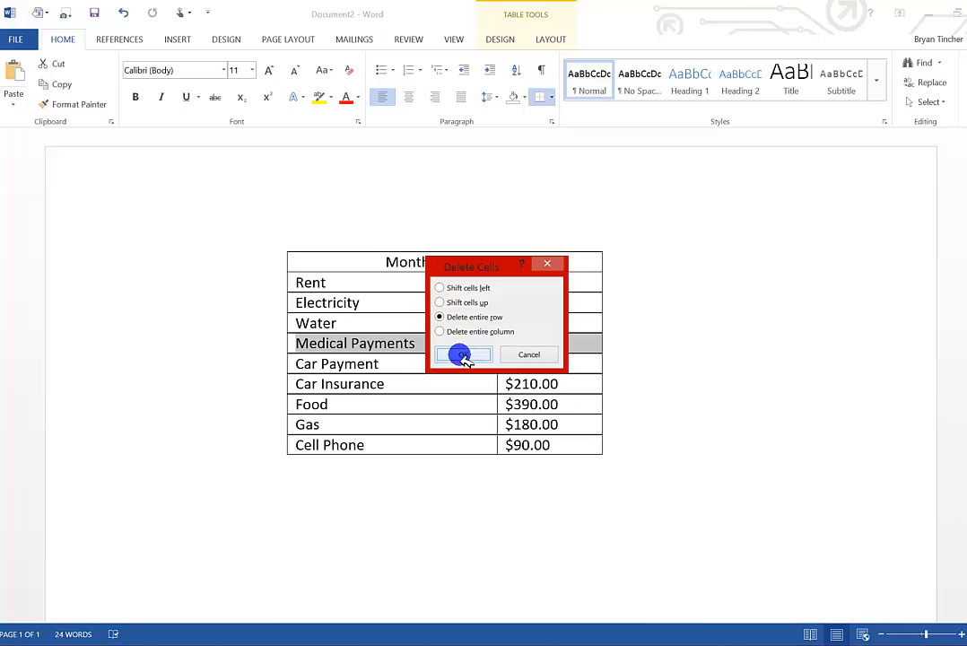
click(462, 355)
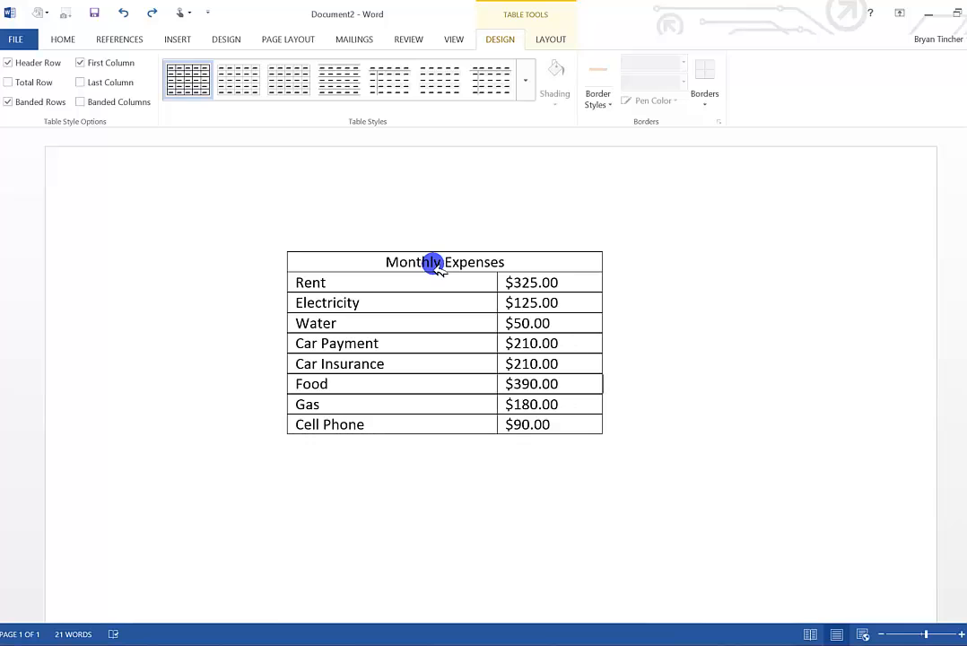
Apply the gold List Tables style with a solid gold header row to the expenses table.
click(528, 91)
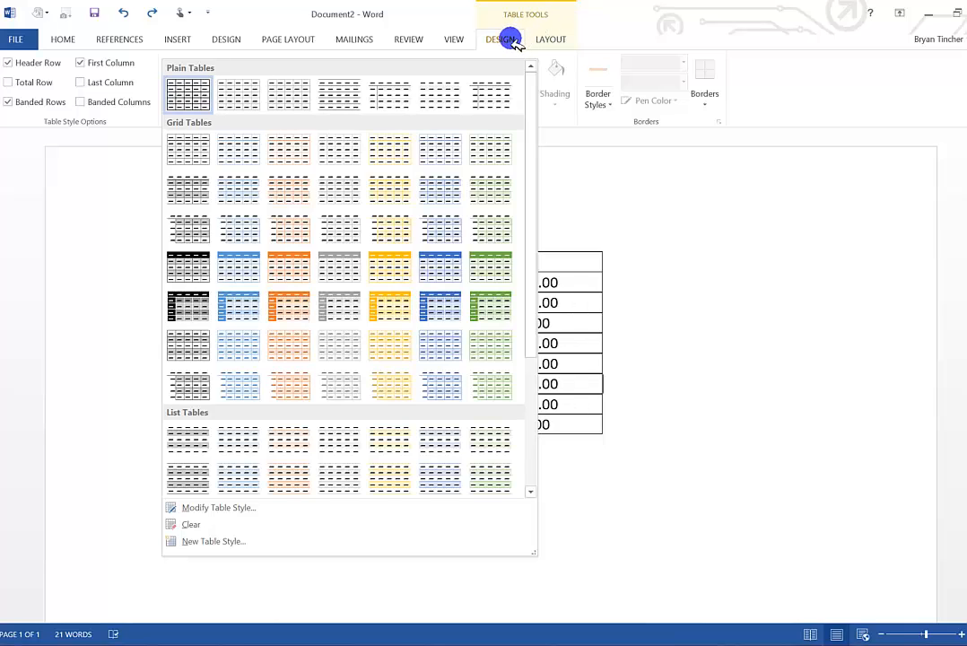
scroll(449, 179, down, 3)
scroll(445, 179, down, 2)
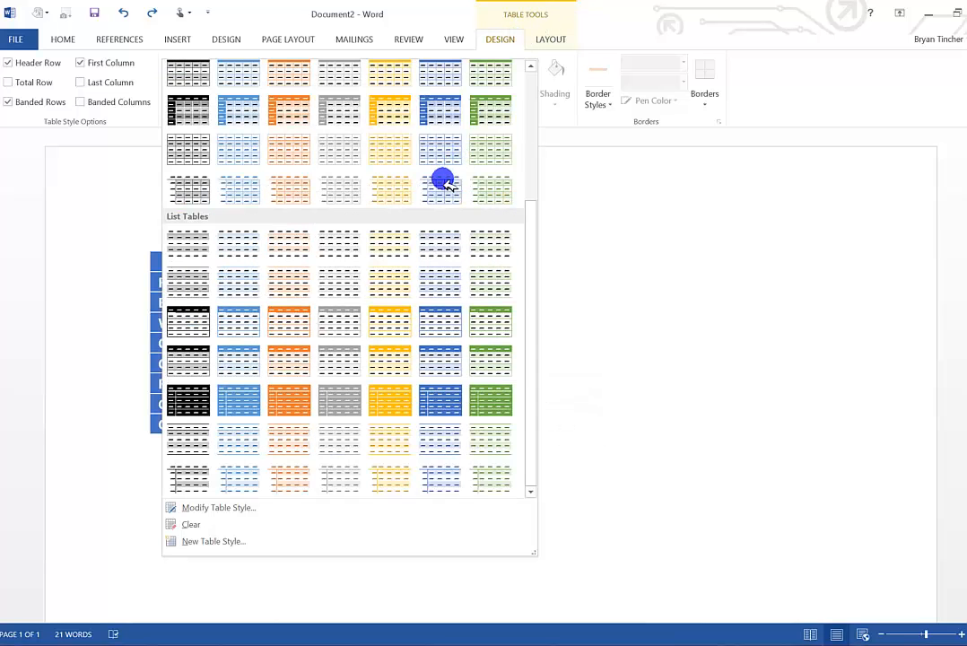
click(393, 325)
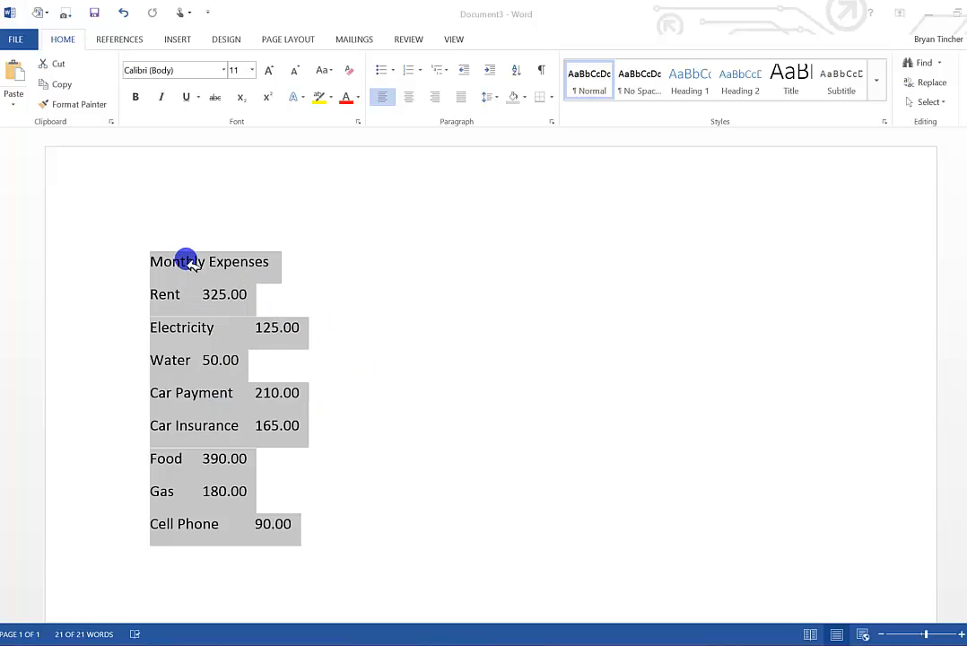
In Document3, convert the selected Monthly Expenses list to a table, separating the text at tabs.
click(171, 42)
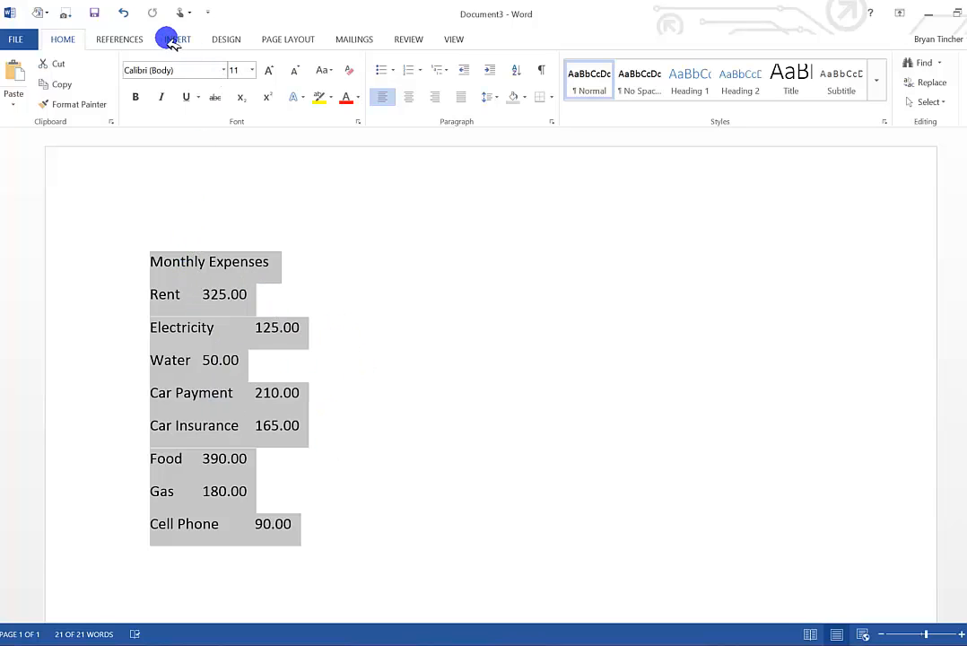
click(176, 43)
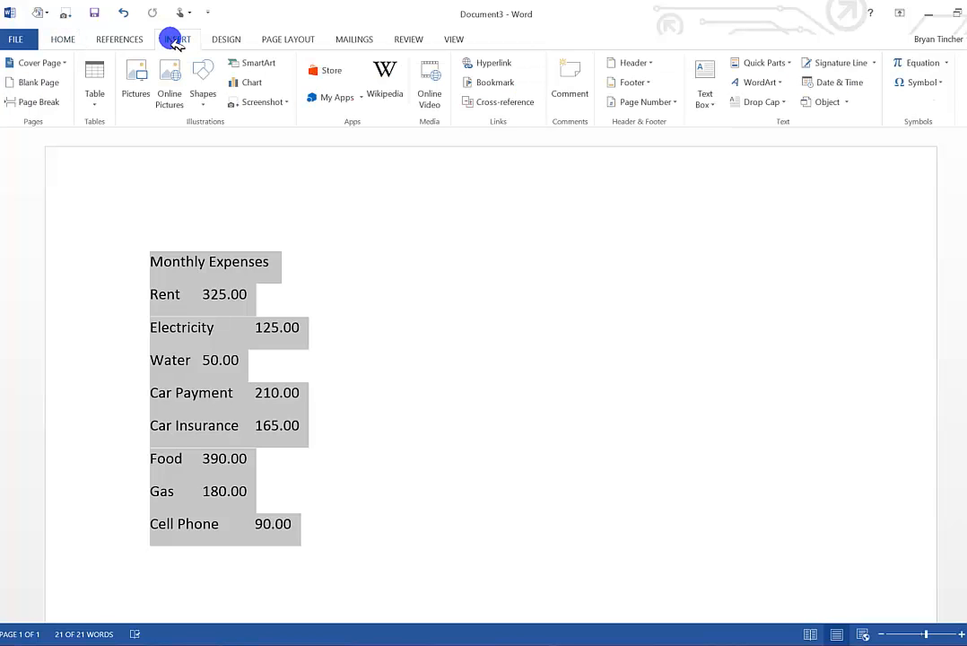
click(103, 106)
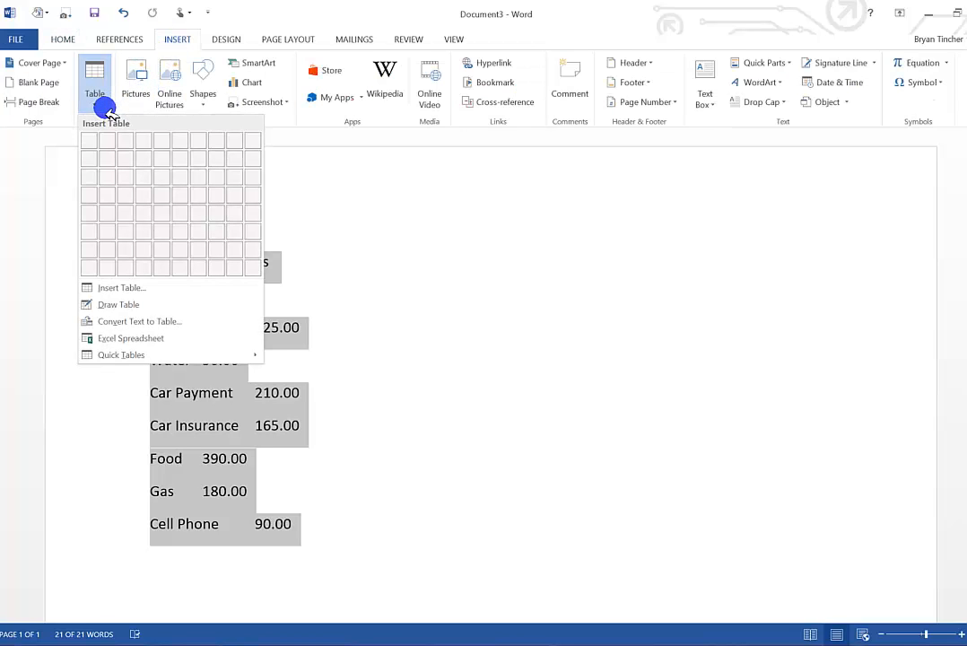
click(103, 321)
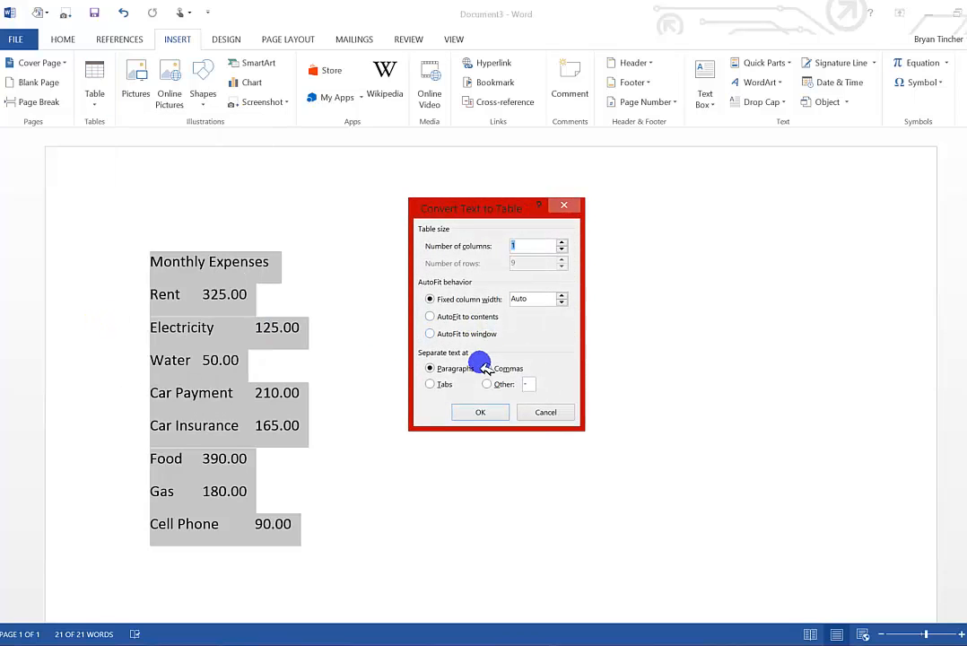
click(431, 383)
click(493, 413)
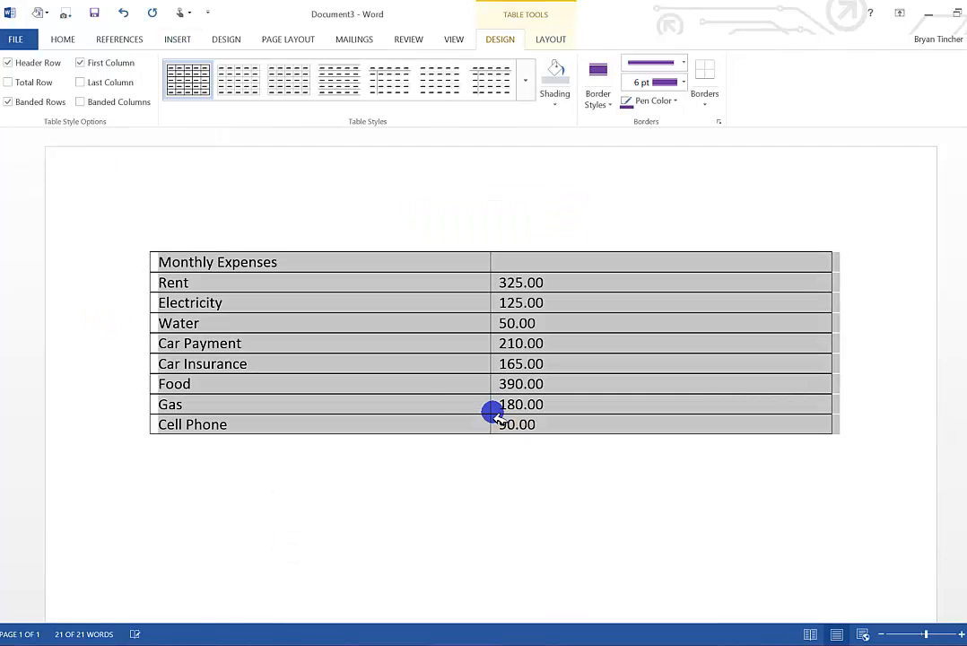
Merge the two header row cells of the new table and centre the Monthly Expenses title.
click(363, 263)
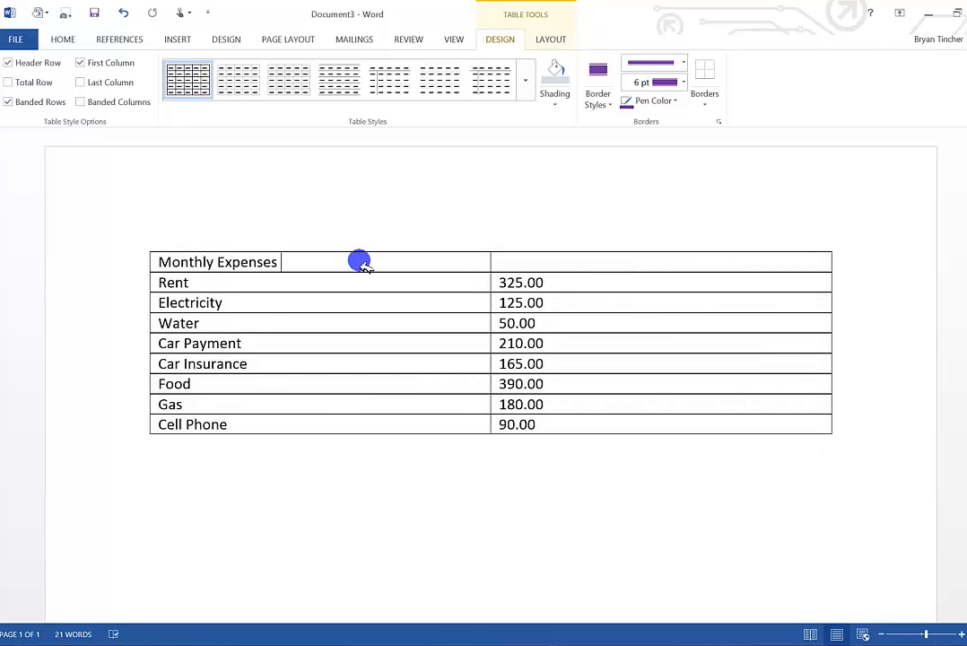
drag(359, 262, 567, 261)
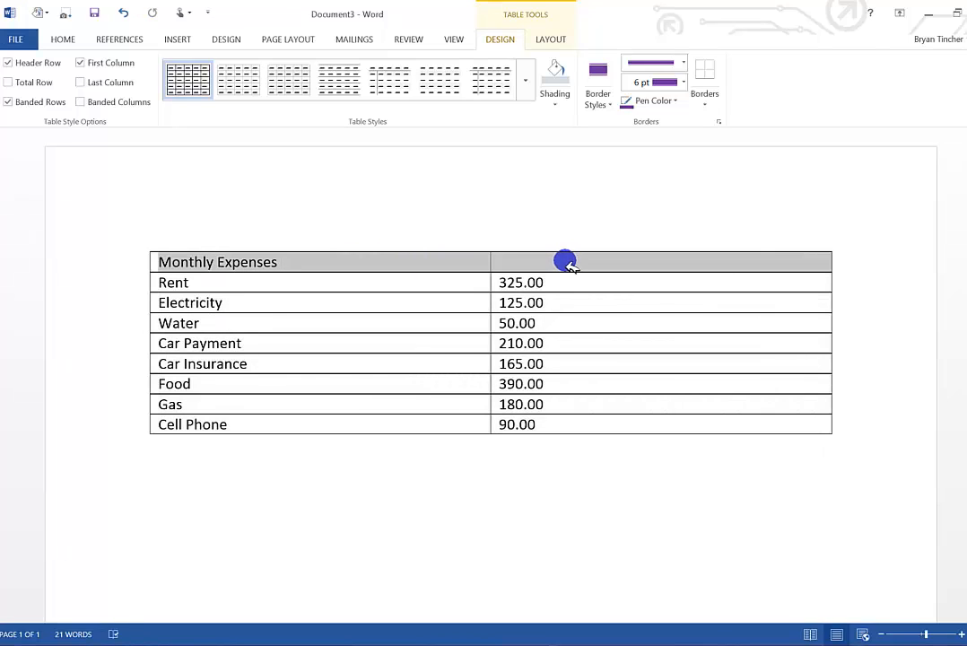
right_click(420, 266)
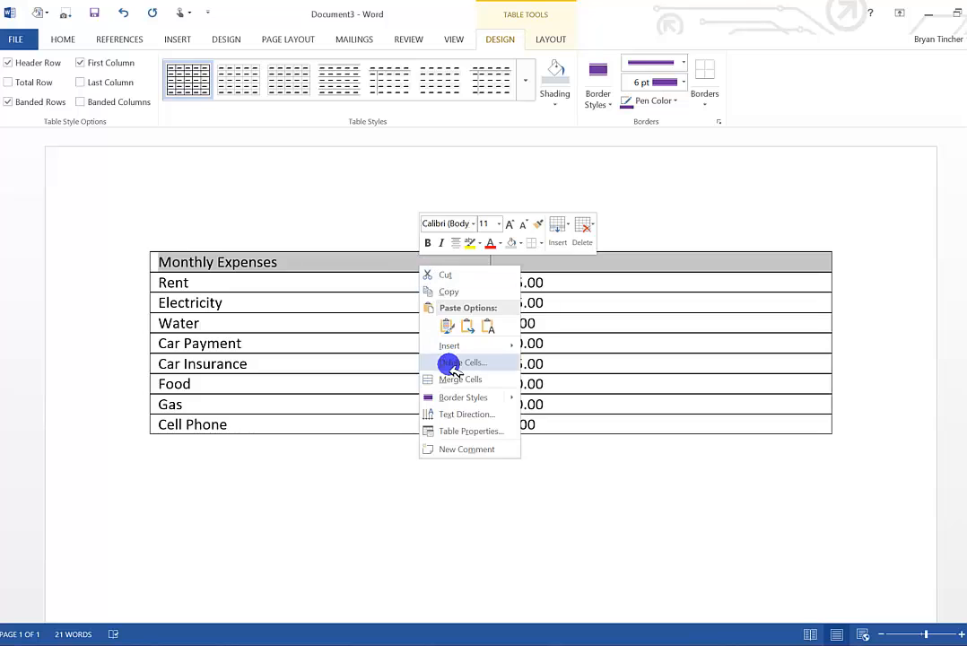
click(448, 379)
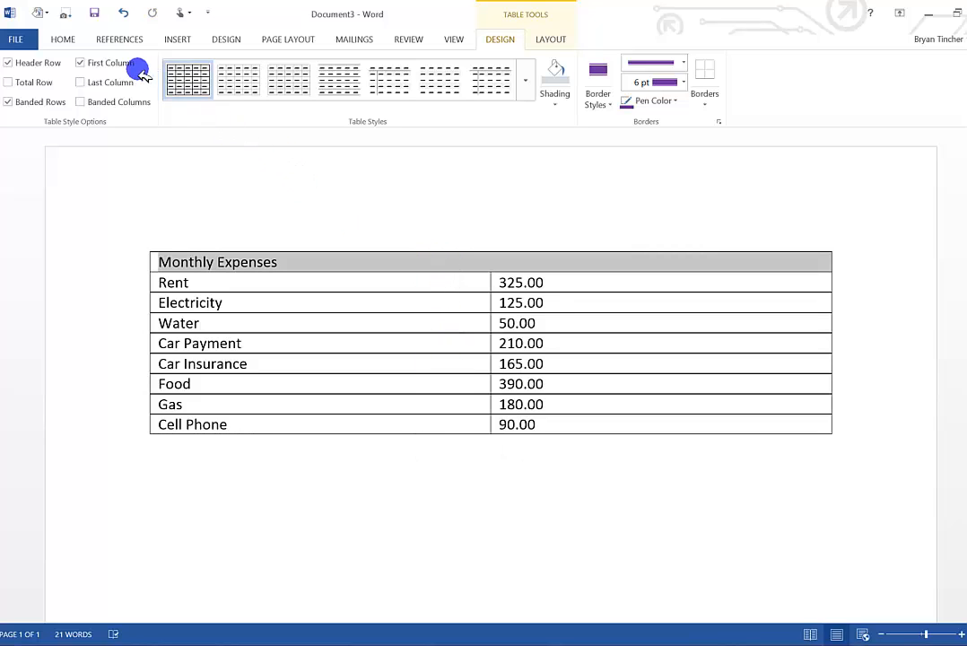
click(70, 38)
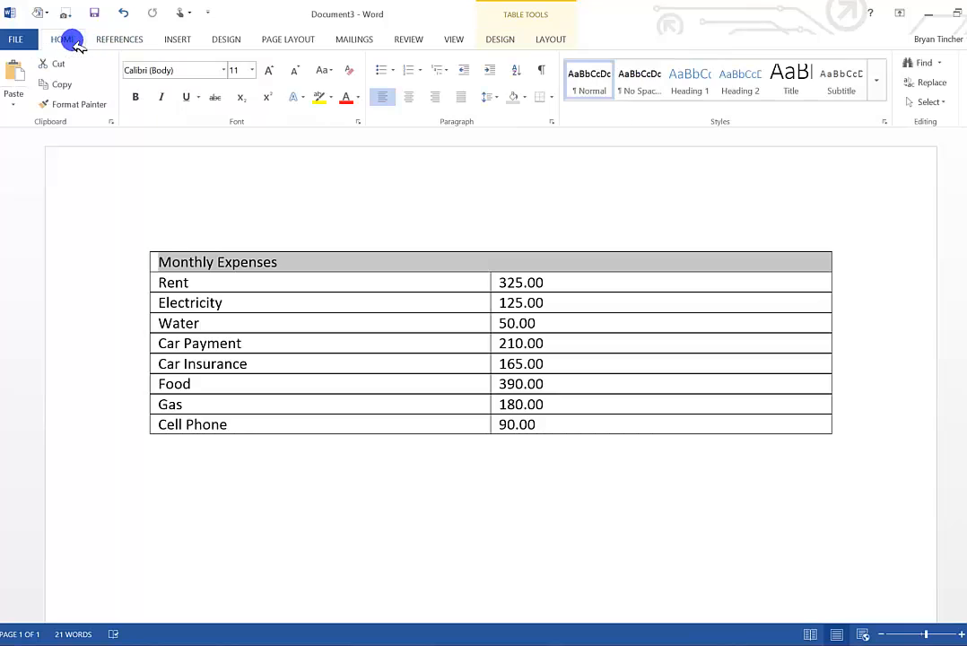
click(410, 96)
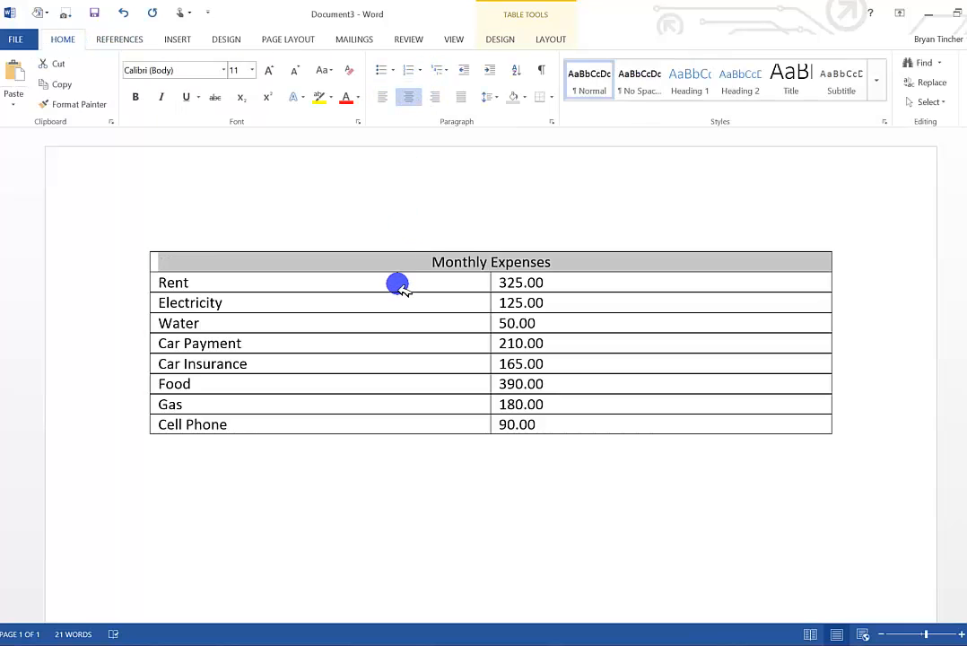
Select the whole Monthly Expenses table and turn on the display of its gridlines.
click(370, 283)
mouse_move(351, 259)
mouse_down()
mouse_move(460, 314)
mouse_move(511, 372)
mouse_move(523, 425)
mouse_up()
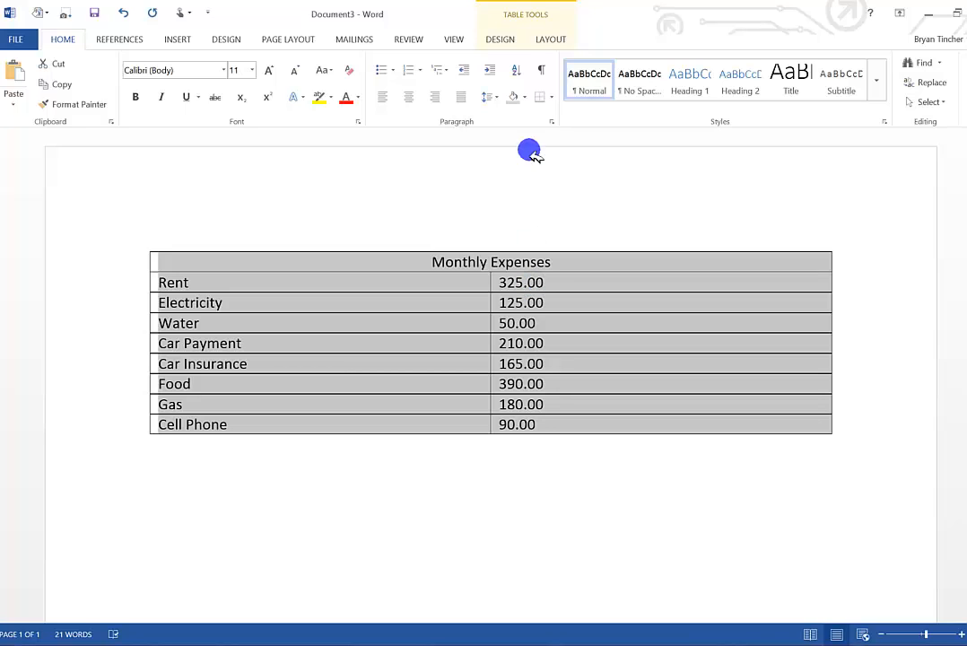
click(501, 40)
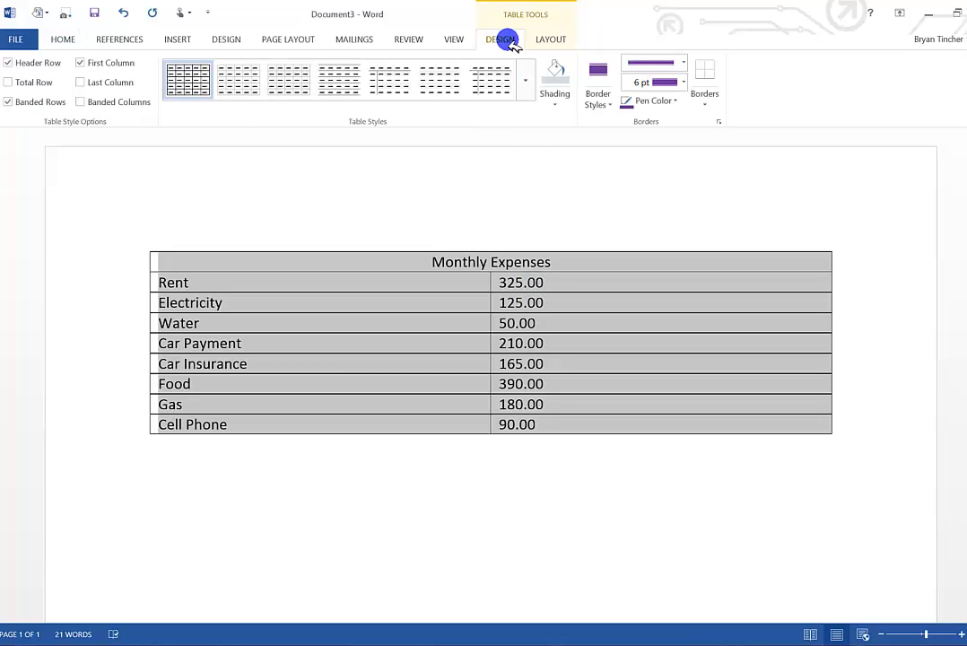
click(549, 40)
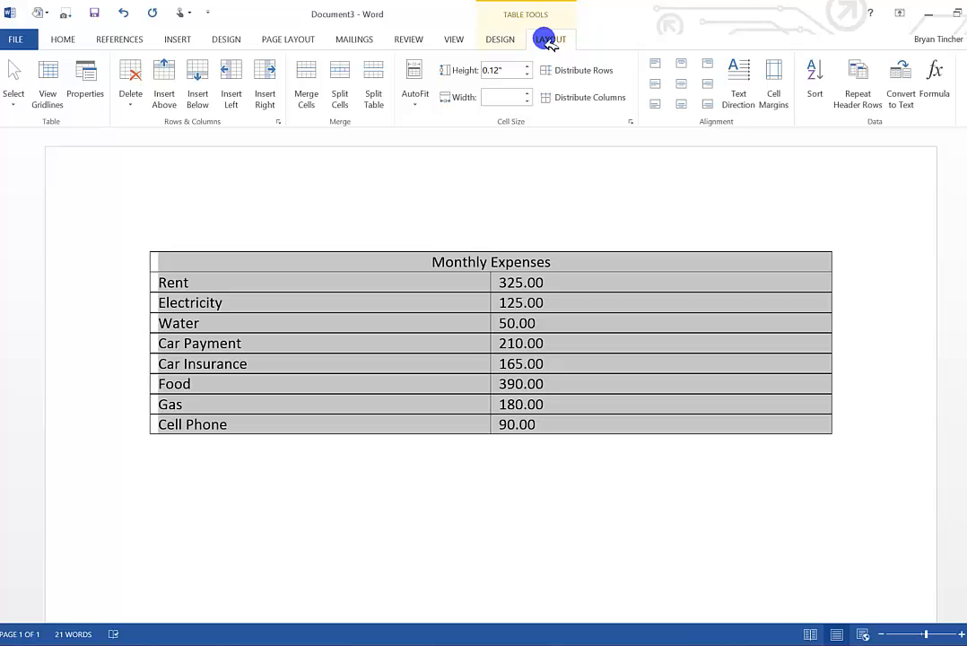
click(56, 89)
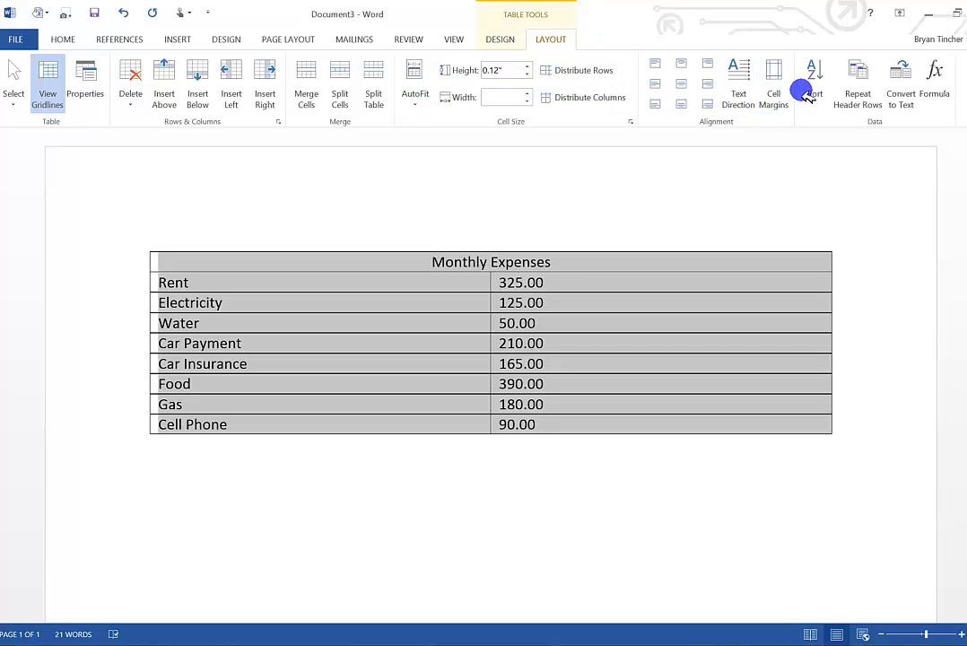
View the Sort options for the rows from Electricity to Cell Phone, and close them without sorting.
click(704, 287)
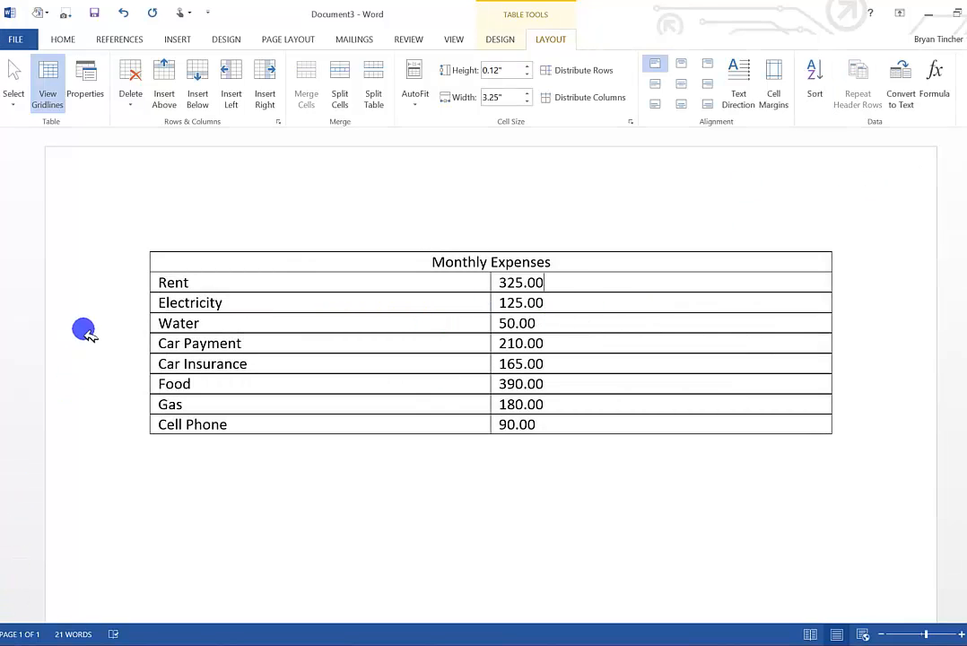
drag(162, 302, 559, 422)
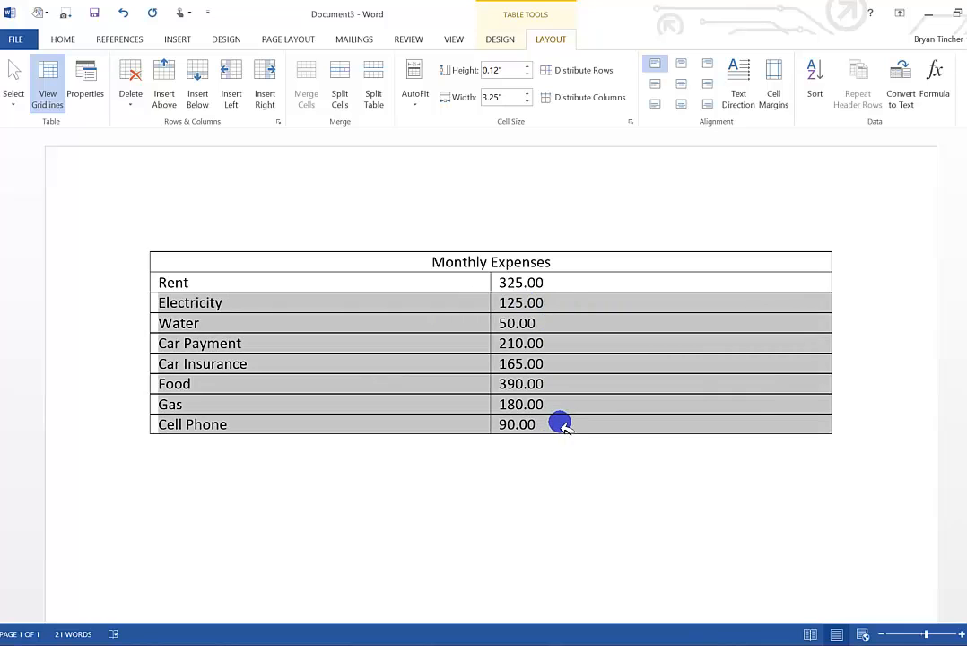
click(815, 83)
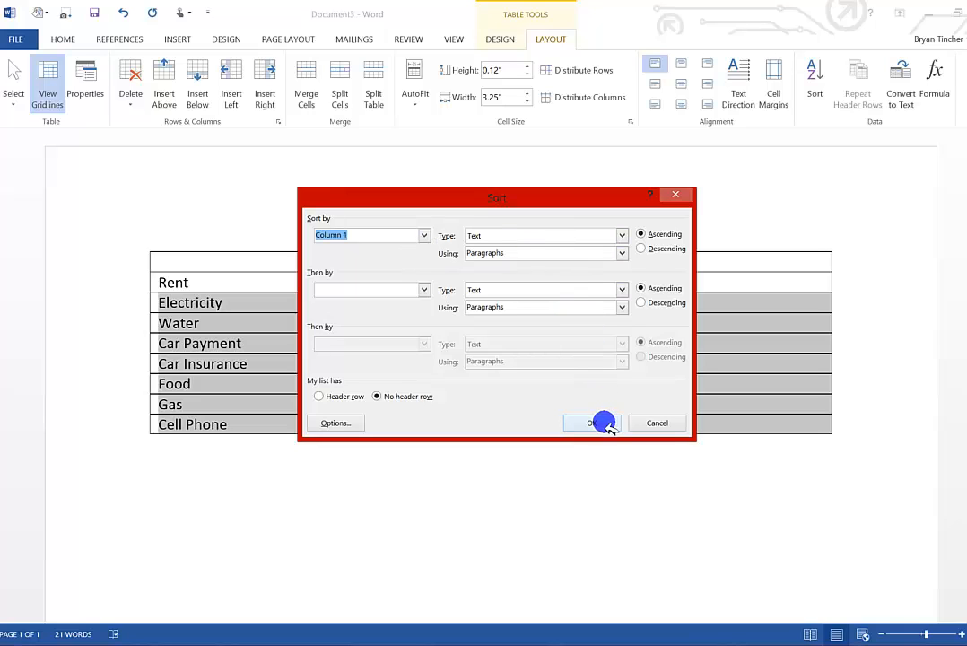
click(649, 423)
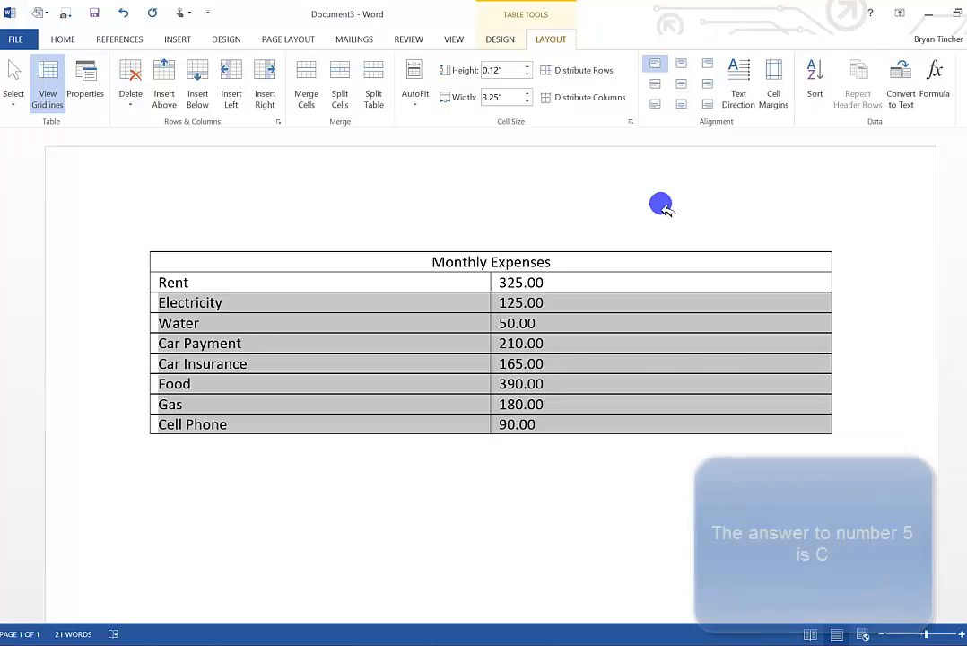
Select the Monthly Expenses title in the table's header row and shade the row with the standard yellow.
click(500, 39)
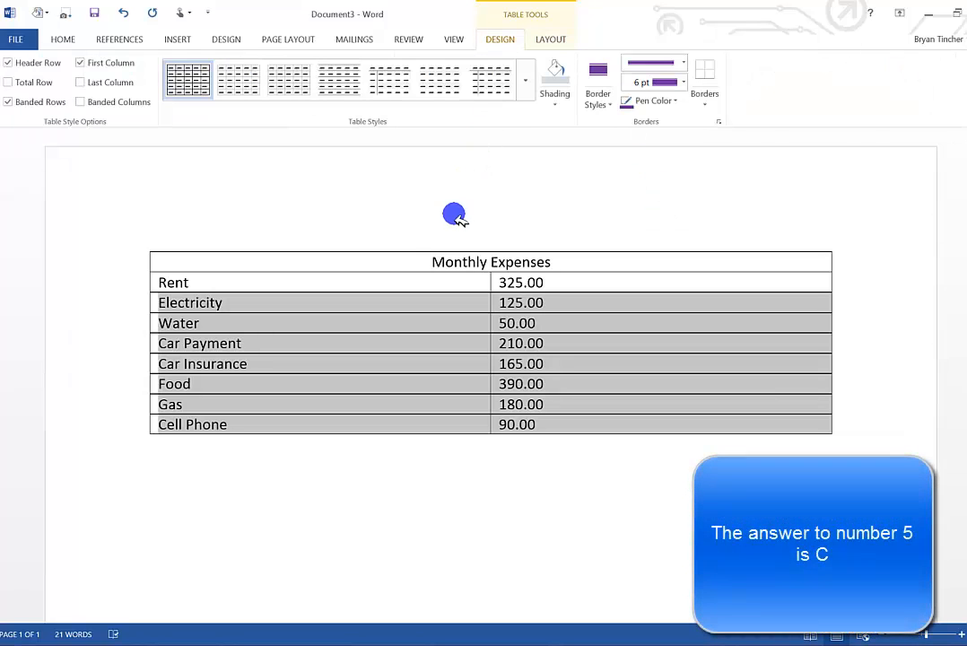
click(442, 266)
drag(417, 262, 551, 264)
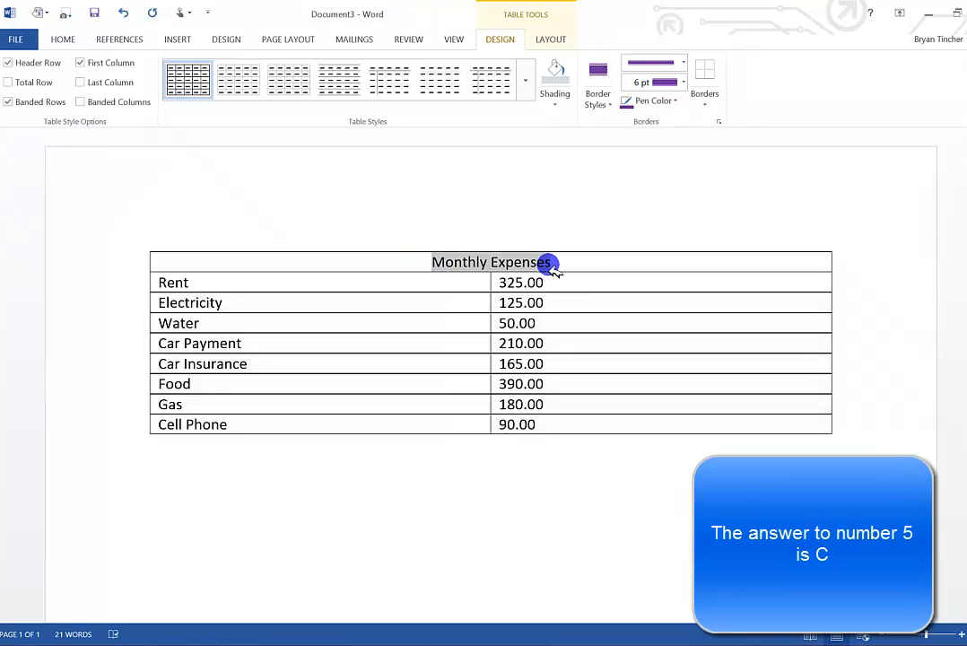
click(556, 99)
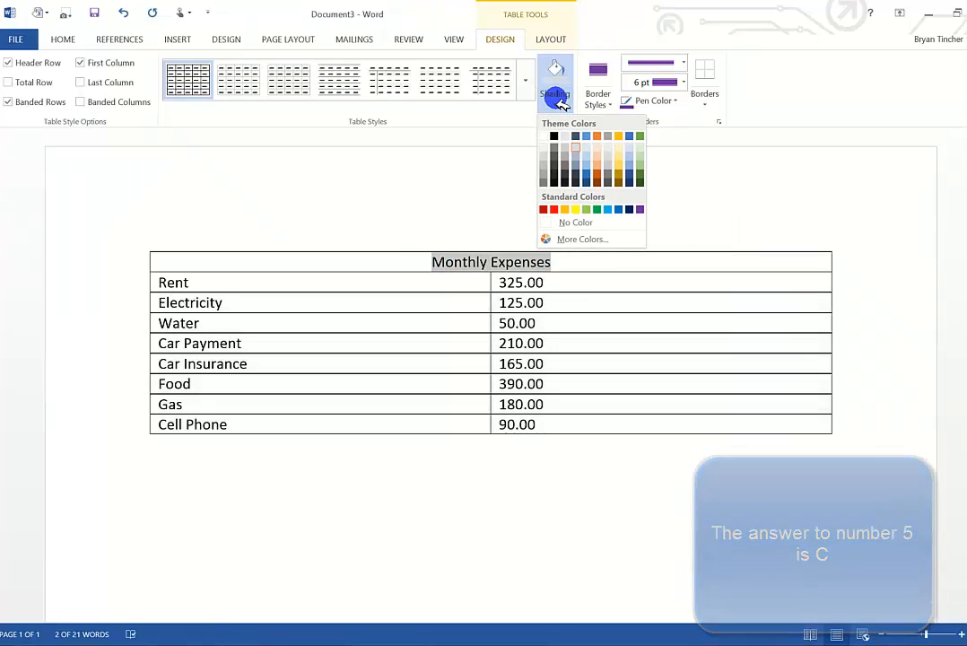
click(575, 210)
click(484, 283)
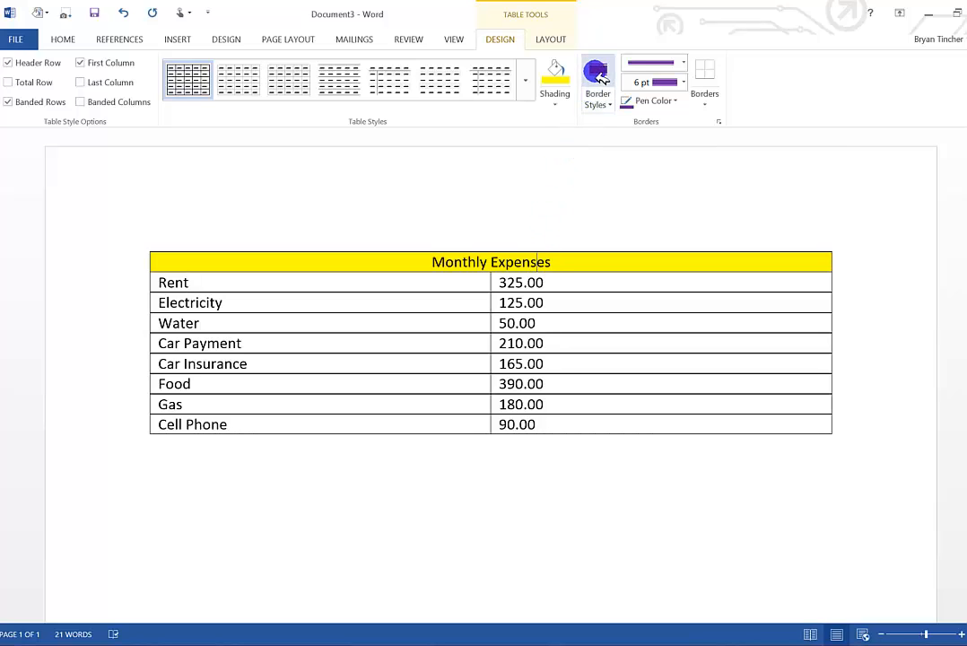
Choose a purple double-line 3 pt border style and apply it as the outside borders of the Monthly Expenses header row.
click(640, 67)
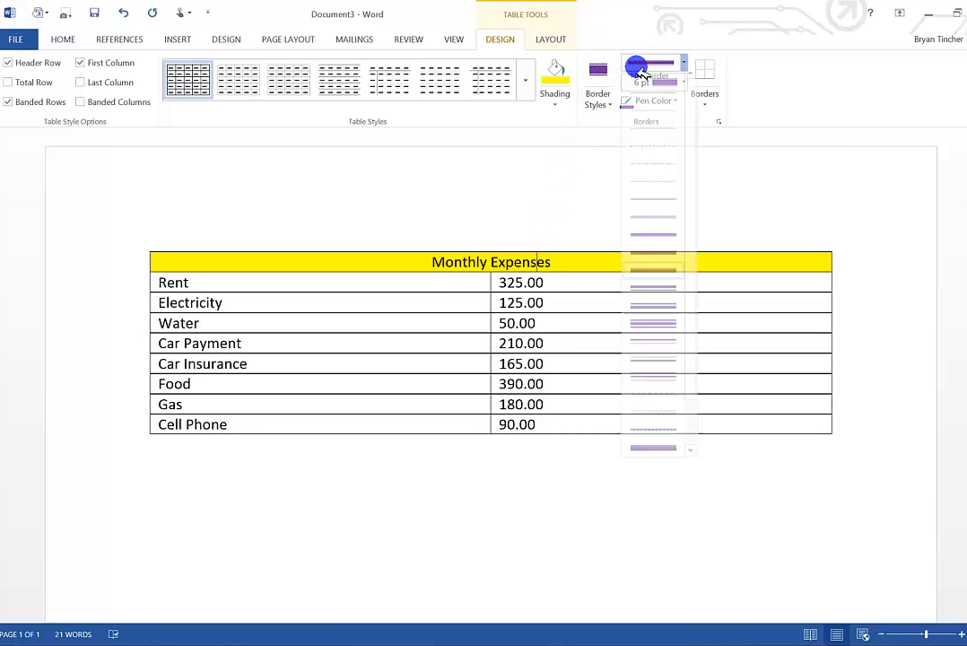
click(647, 350)
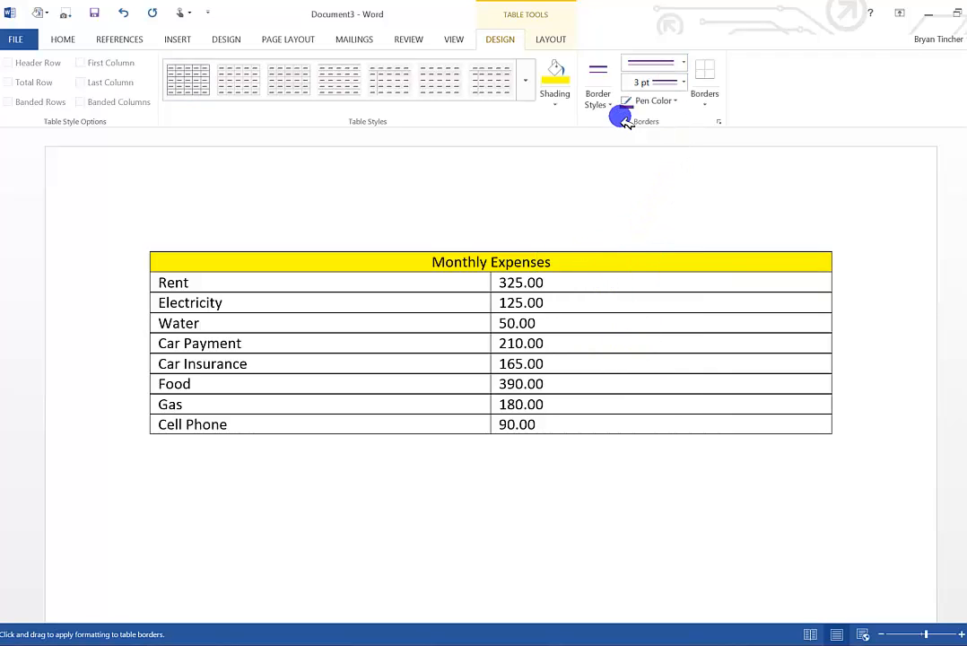
click(702, 79)
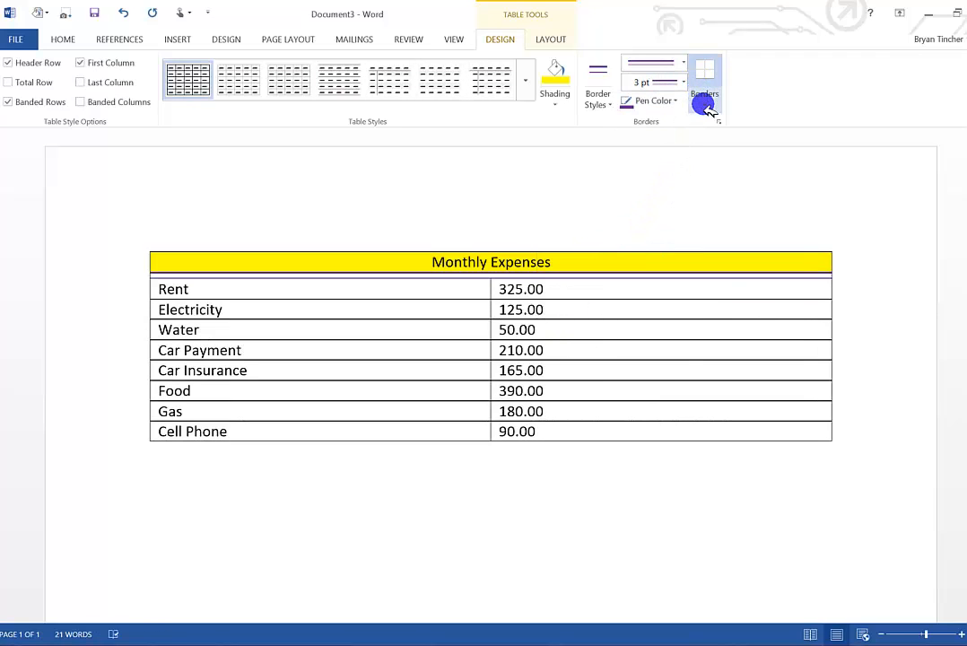
click(704, 98)
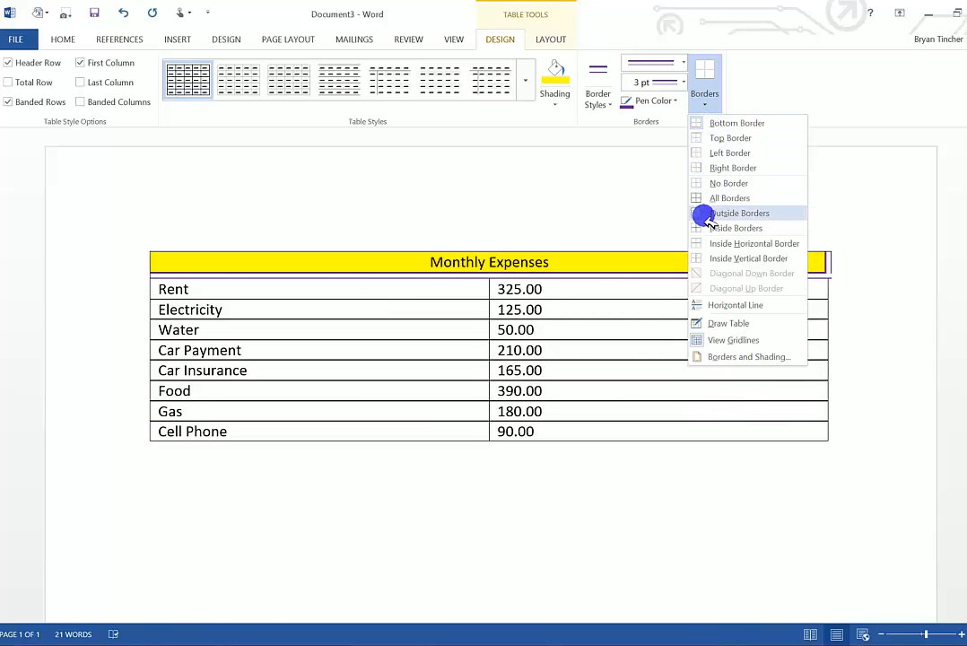
click(701, 212)
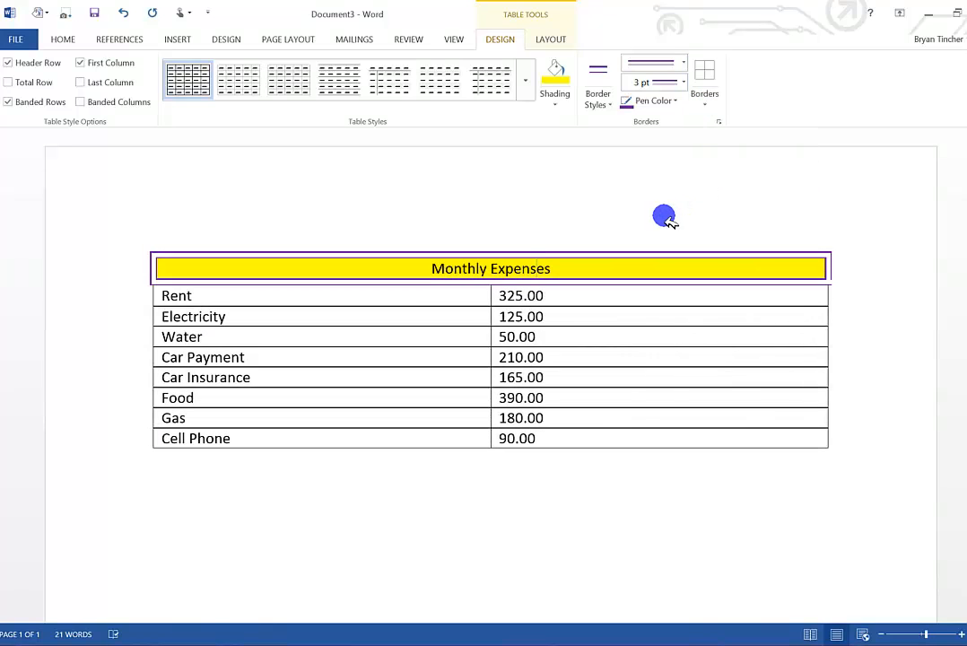
Shade the rows from Rent to Cell Phone with a custom light blue, RGB 179, 181, 247.
key(ctrl+a)
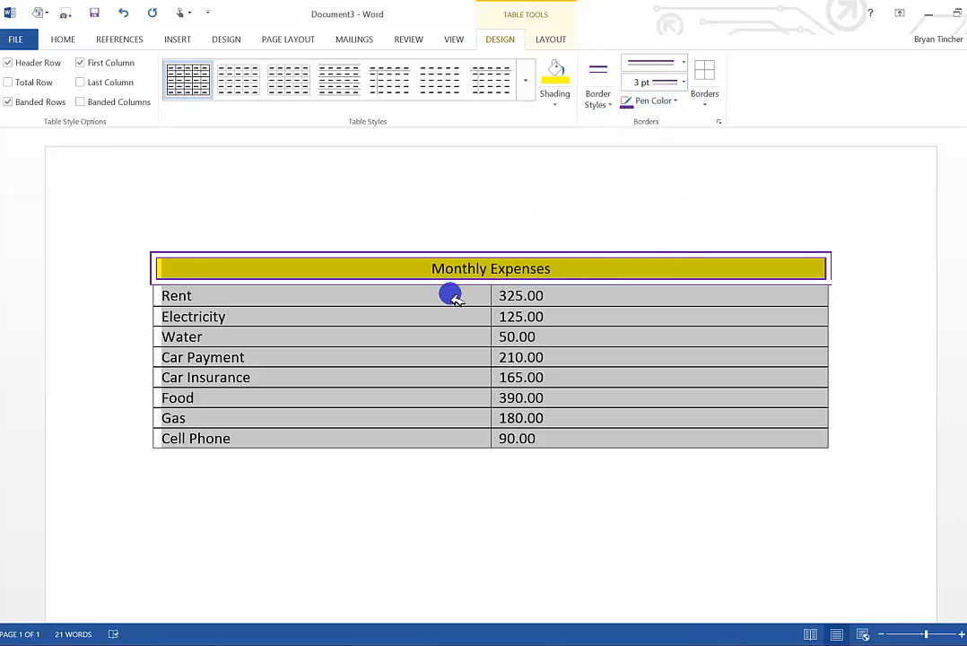
mouse_move(453, 298)
mouse_down()
mouse_move(479, 295)
mouse_move(557, 359)
mouse_move(564, 436)
mouse_up()
click(558, 96)
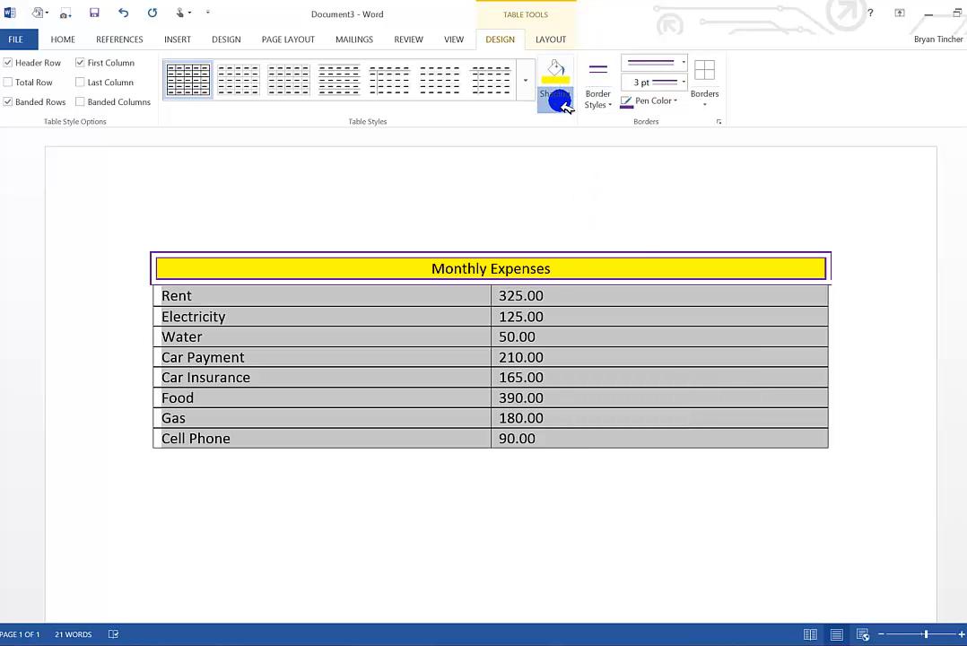
click(574, 237)
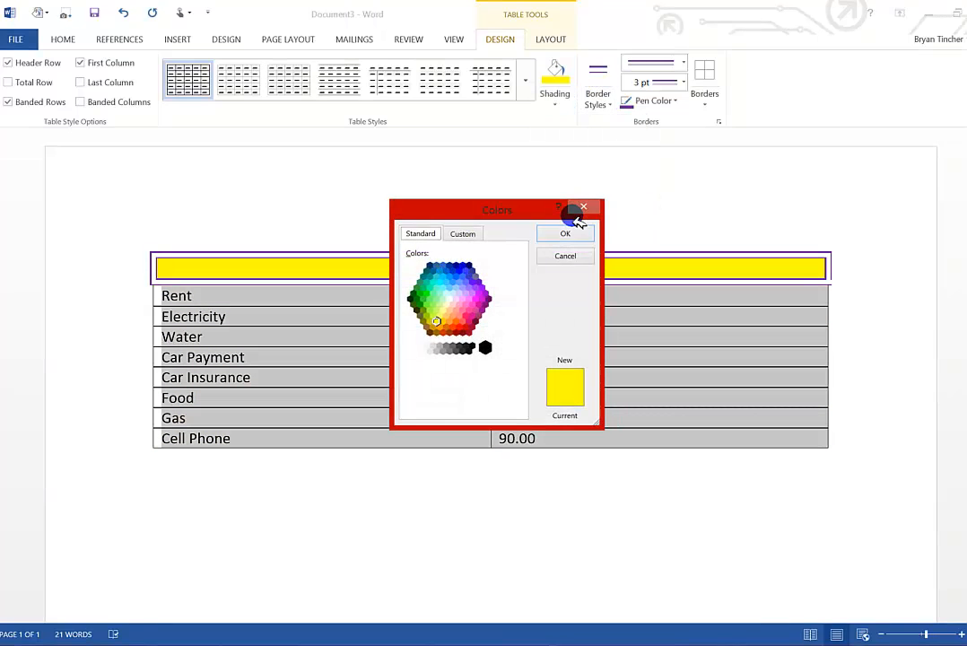
click(465, 234)
drag(471, 291, 476, 278)
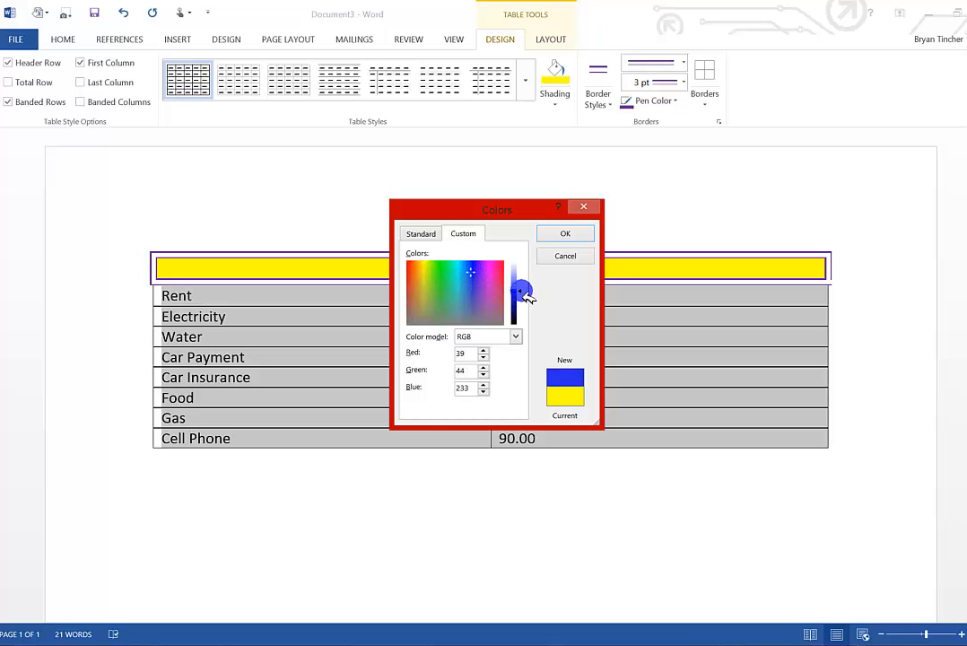
drag(527, 297, 528, 279)
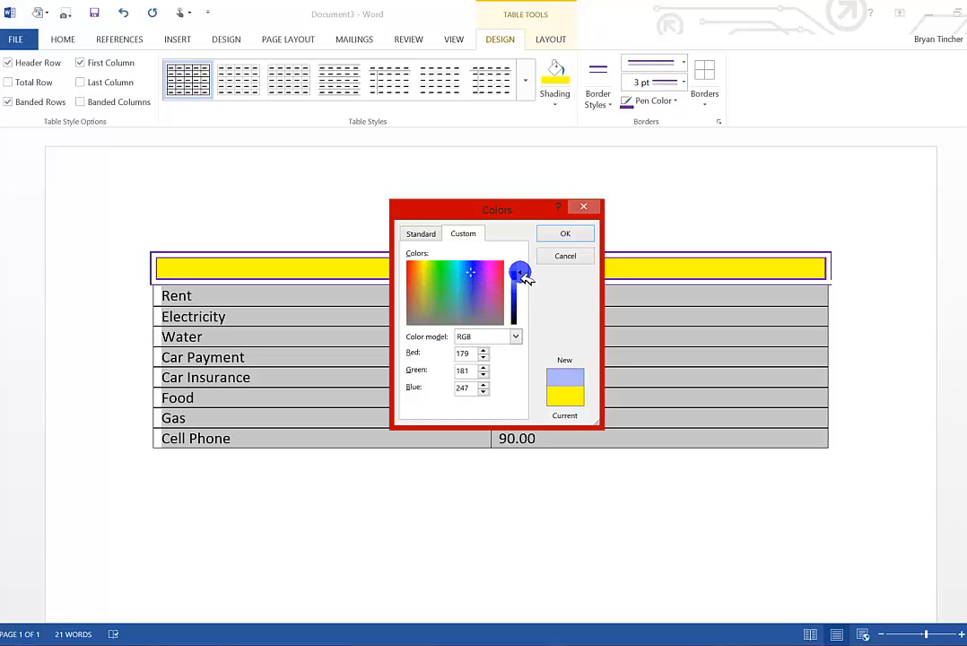
click(567, 234)
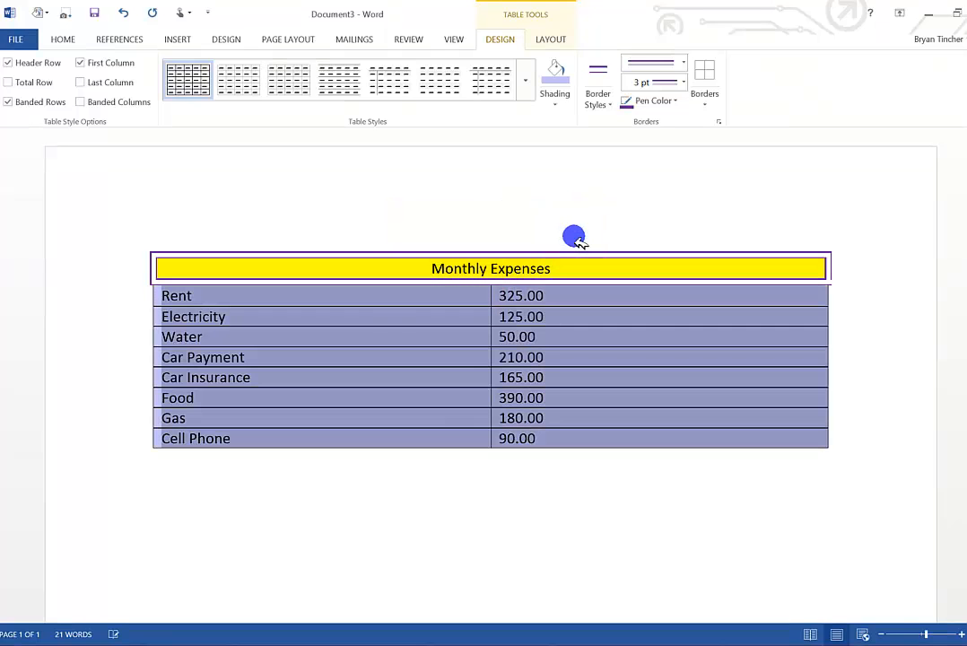
click(416, 421)
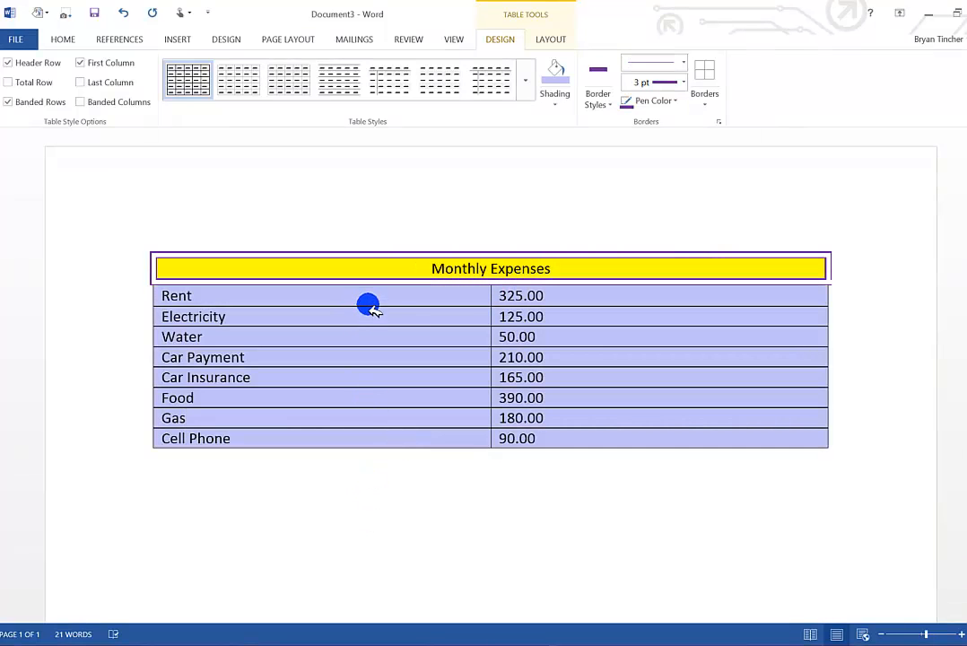
Apply solid 3 pt purple borders to all cells in the rows from Rent to Cell Phone.
drag(371, 300, 550, 443)
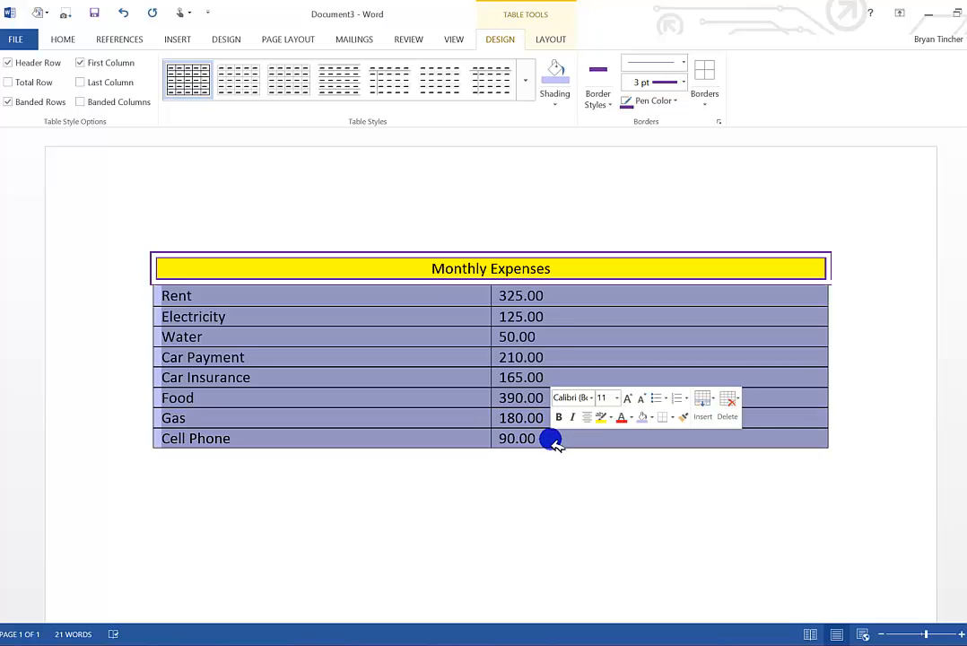
click(613, 109)
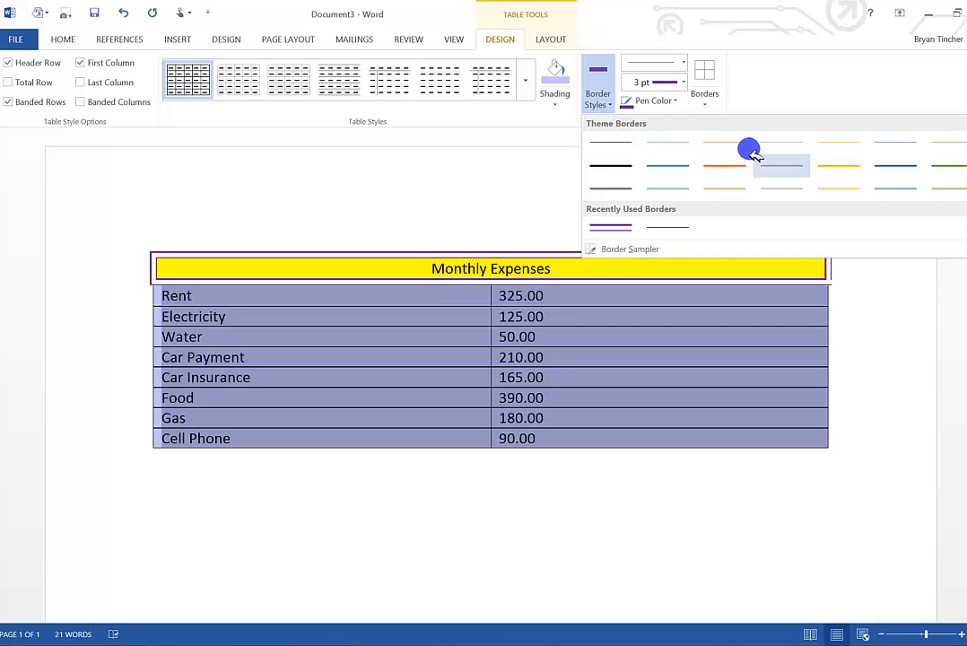
click(706, 95)
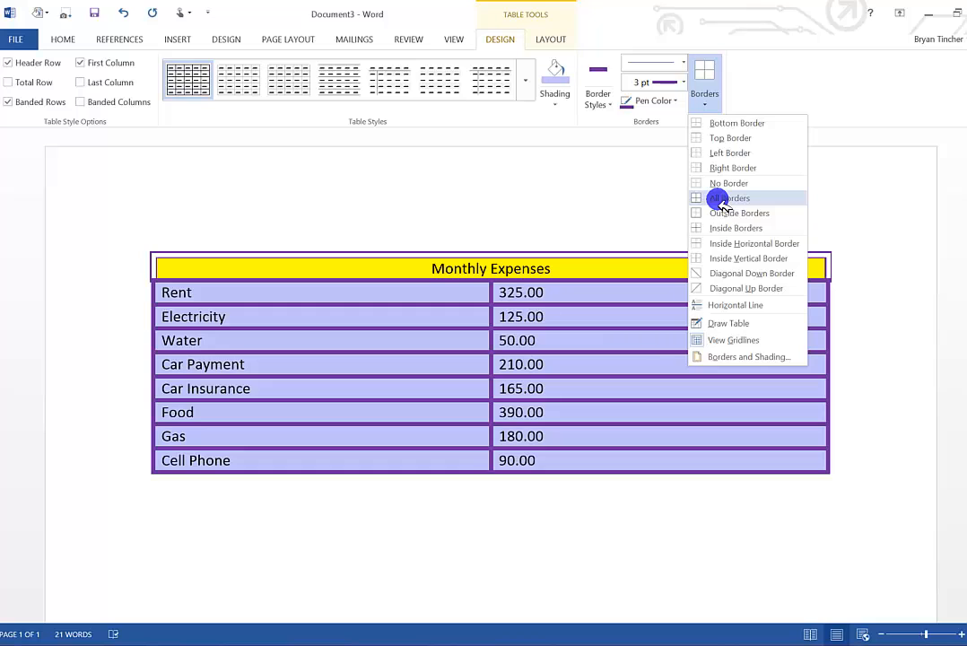
click(723, 199)
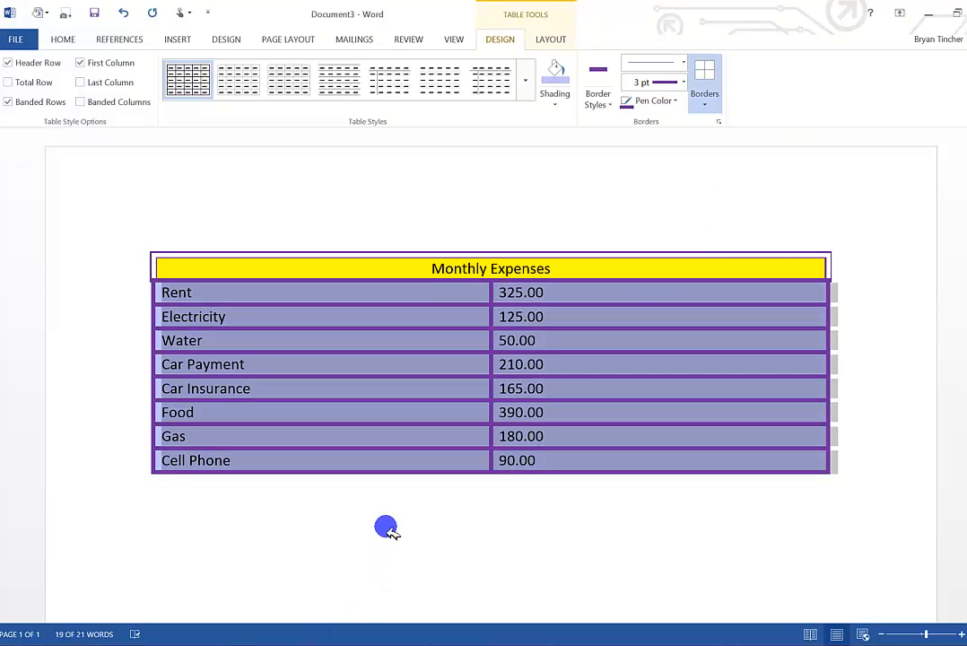